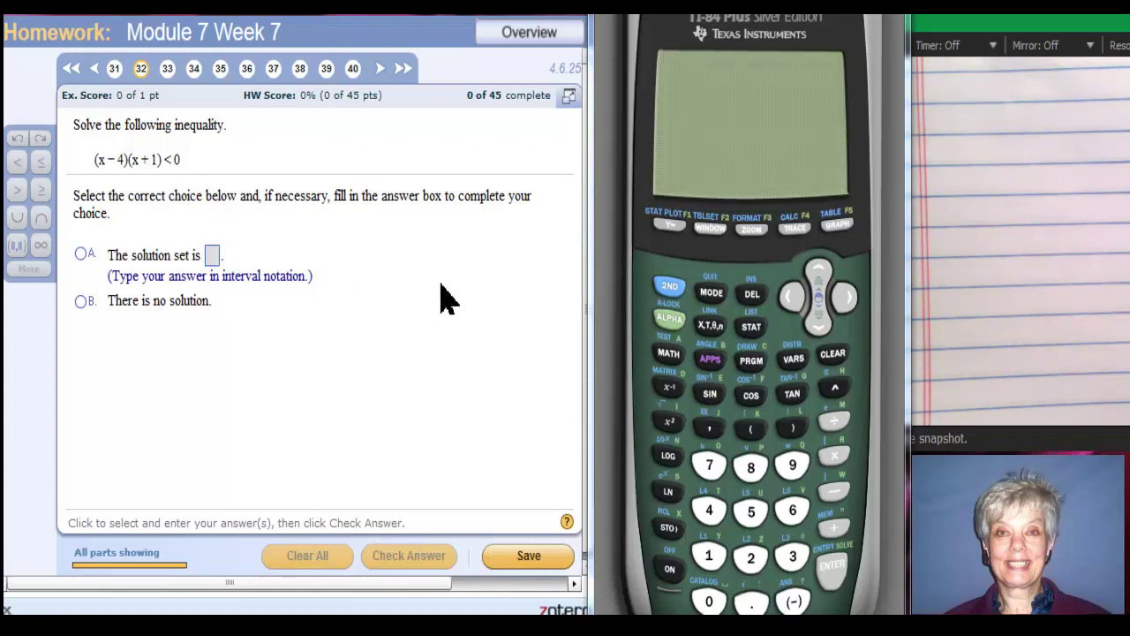
Step: Enter (X-4)(X+1) as Y1 on the calculator and graph it
click(666, 228)
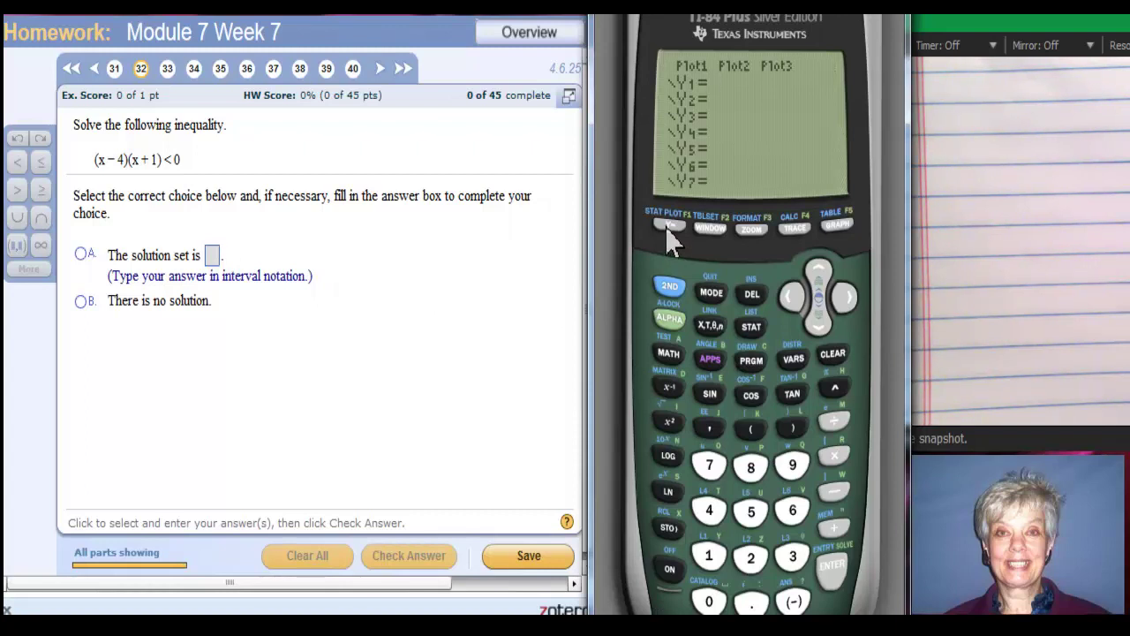
click(753, 441)
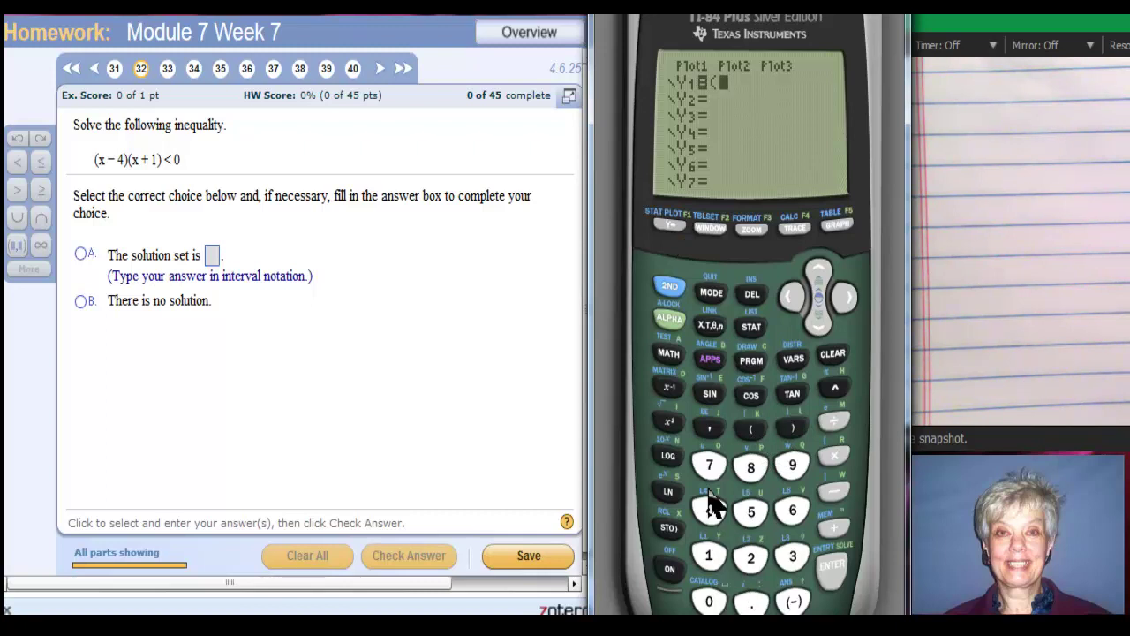
click(710, 325)
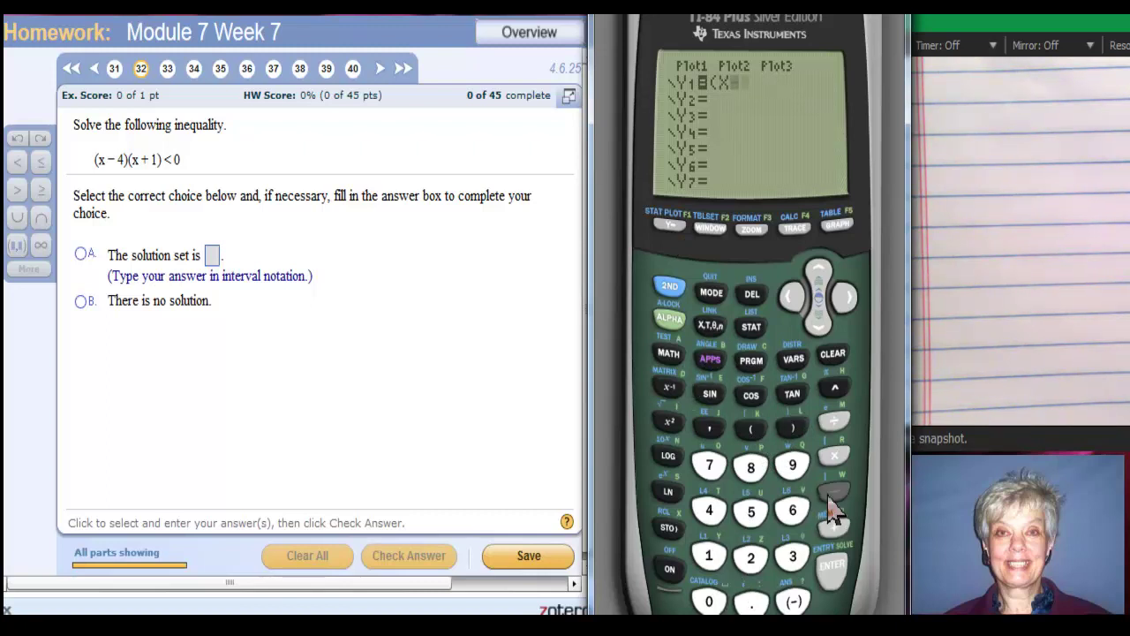
click(830, 495)
click(709, 511)
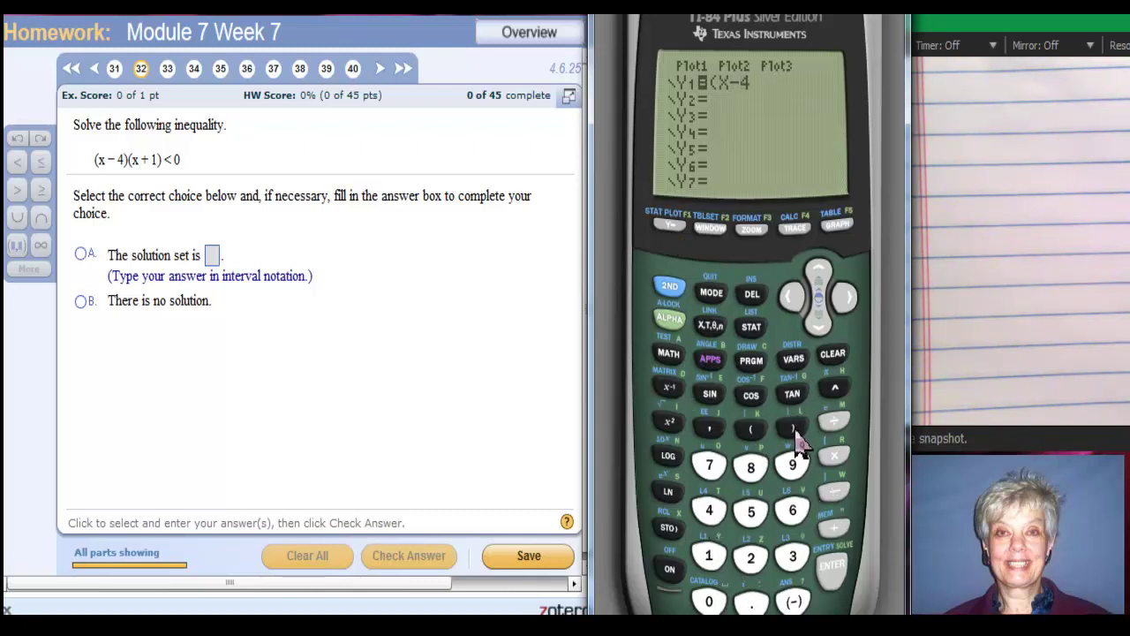
click(753, 431)
click(710, 325)
click(835, 527)
click(709, 556)
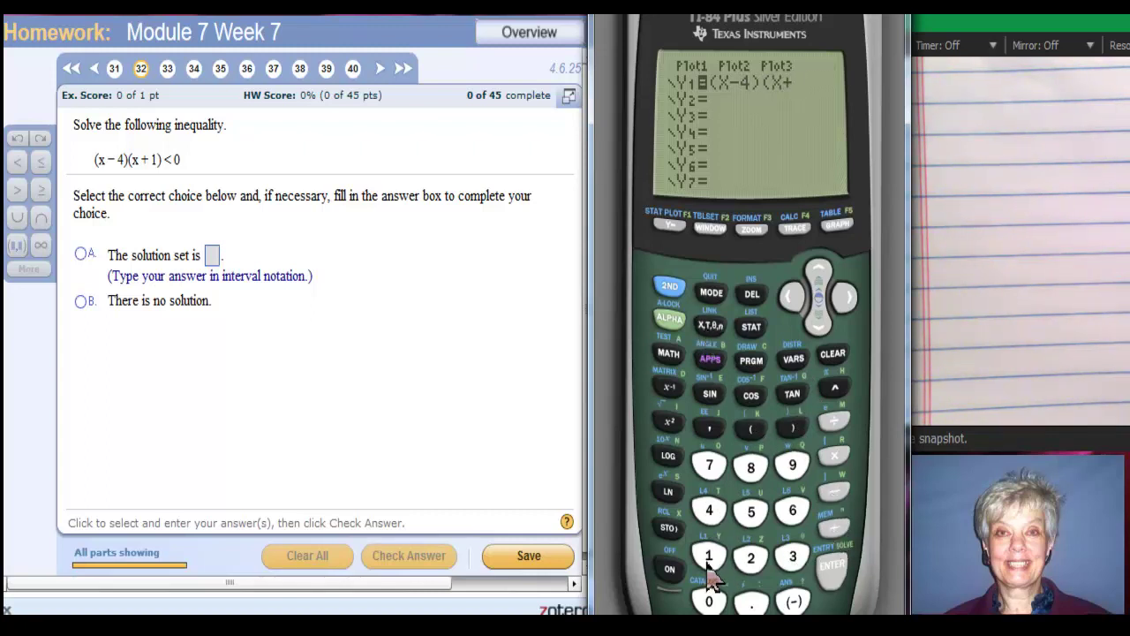
click(792, 428)
click(846, 228)
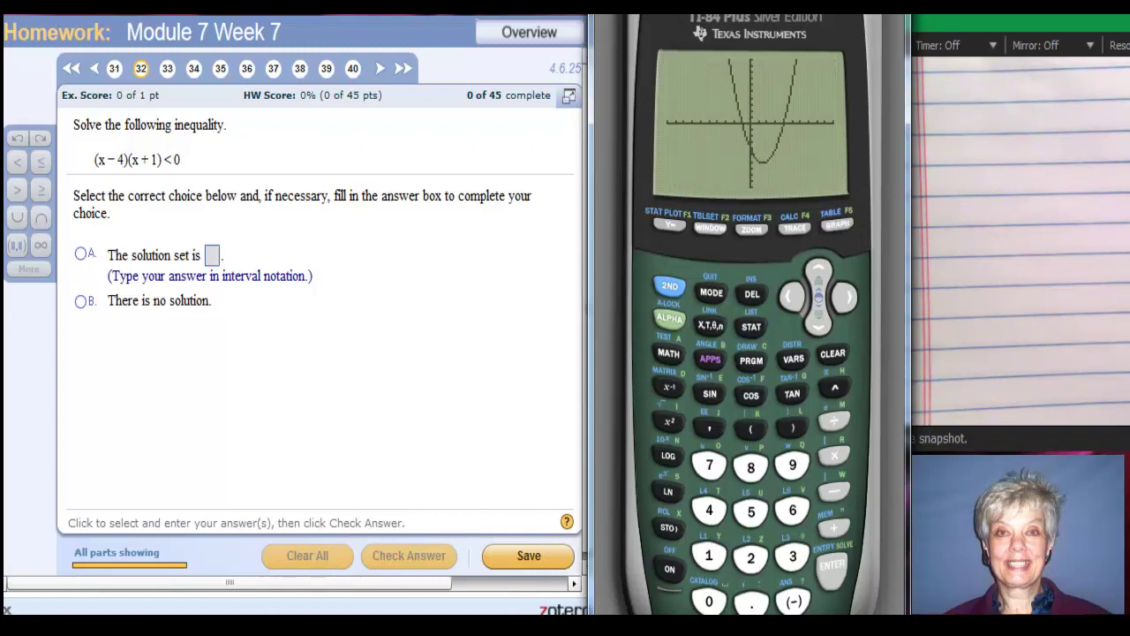
Step: Open the calculator's detached LCD display and place it over the homework page, below the answer choices
right_click(663, 35)
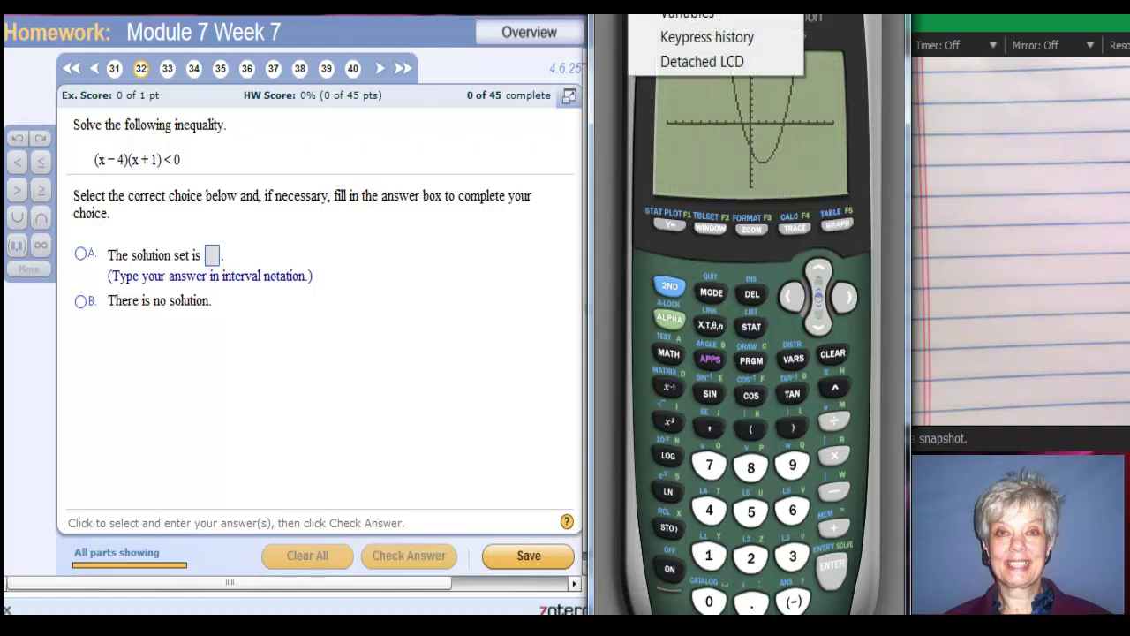
click(679, 62)
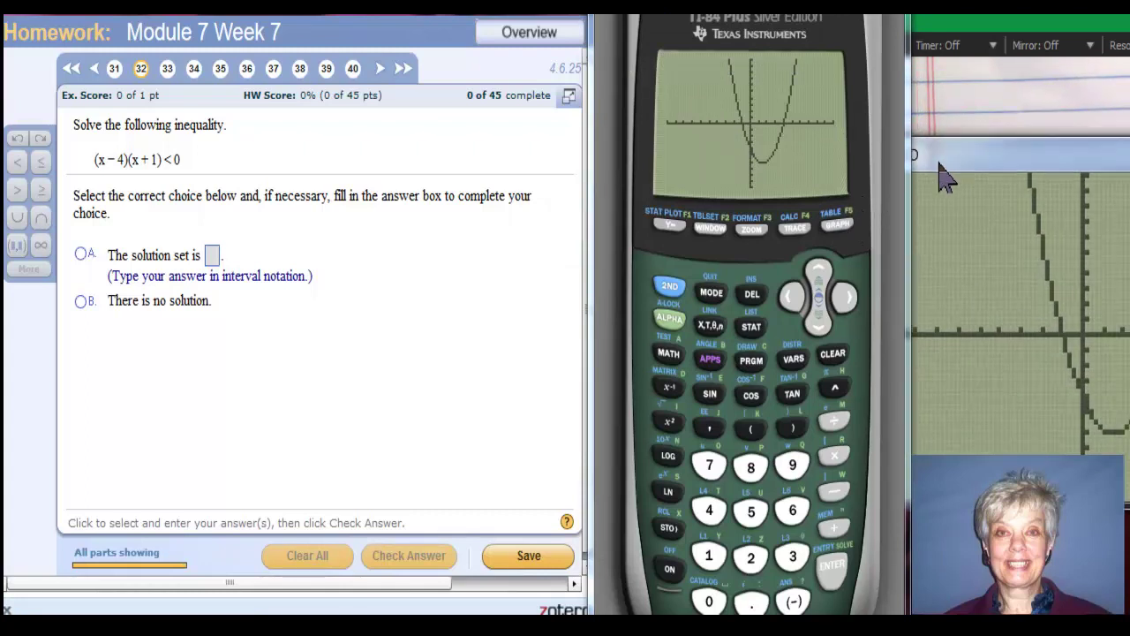
drag(677, 225, 205, 290)
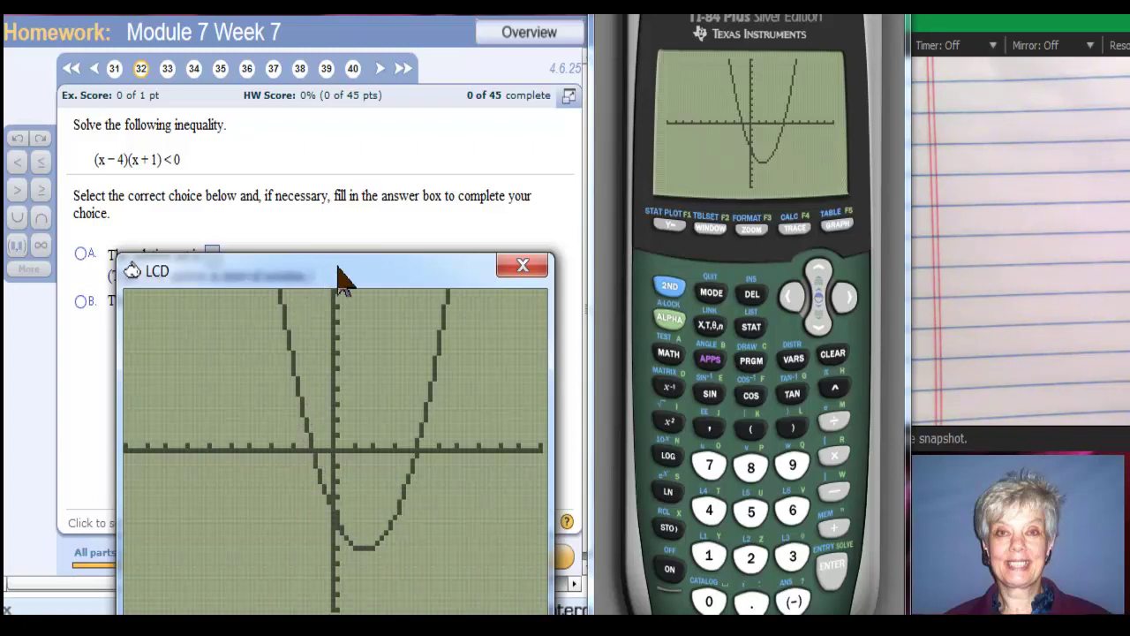
drag(343, 281, 343, 374)
Step: Choose answer A for exercise 32 and enter the interval (-1,4) as the solution set
click(214, 254)
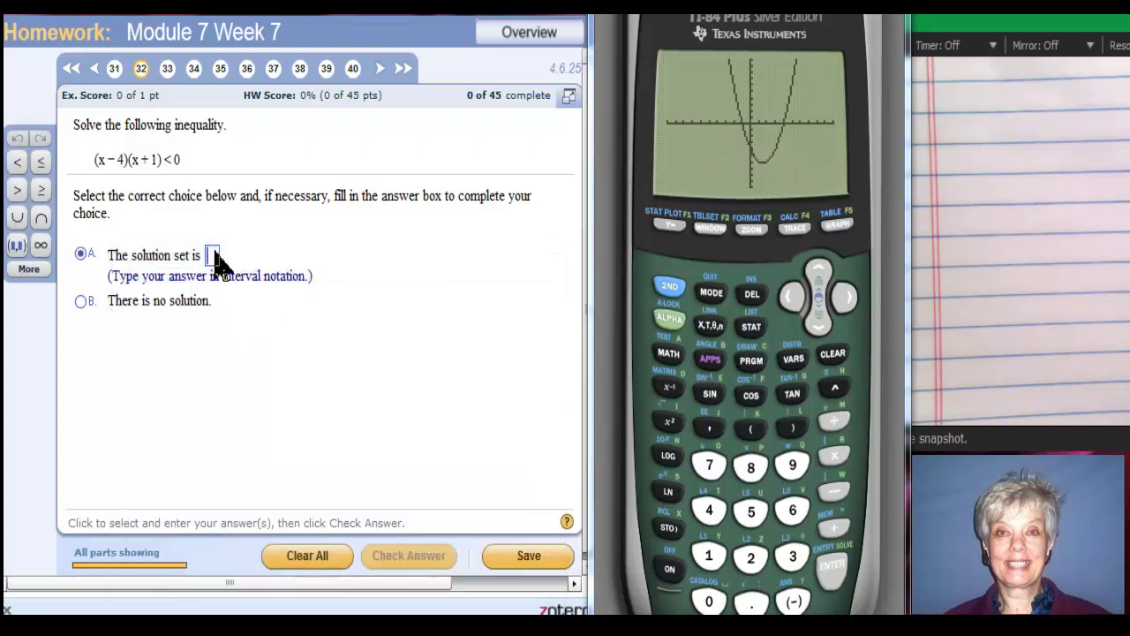
click(17, 247)
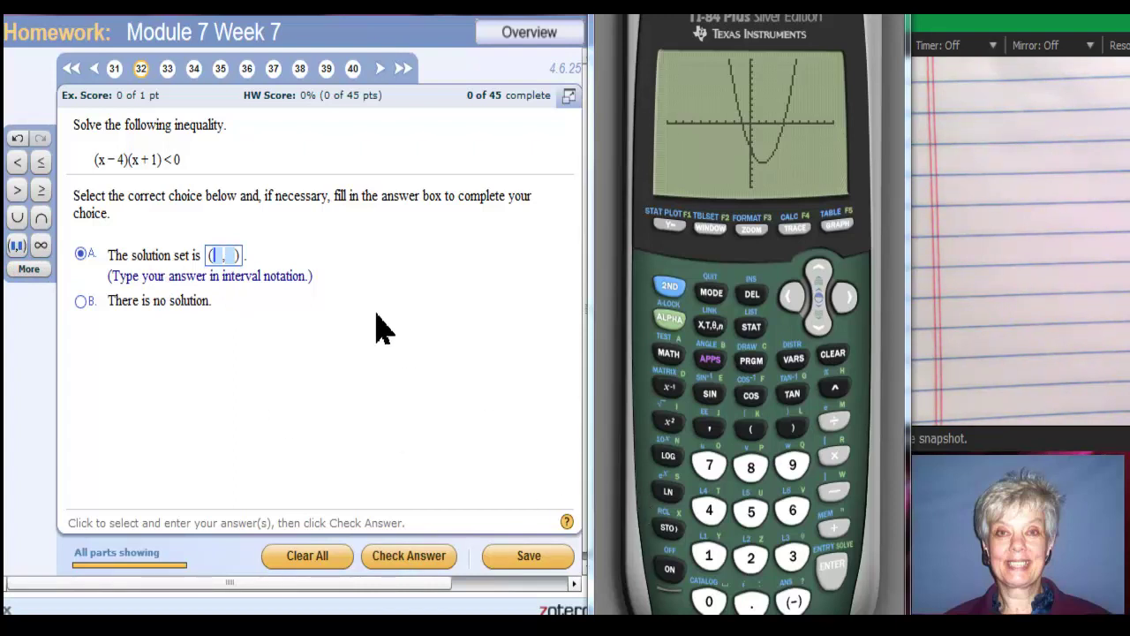
text(-1,4))
key(Right)
key(Left)
text(4)
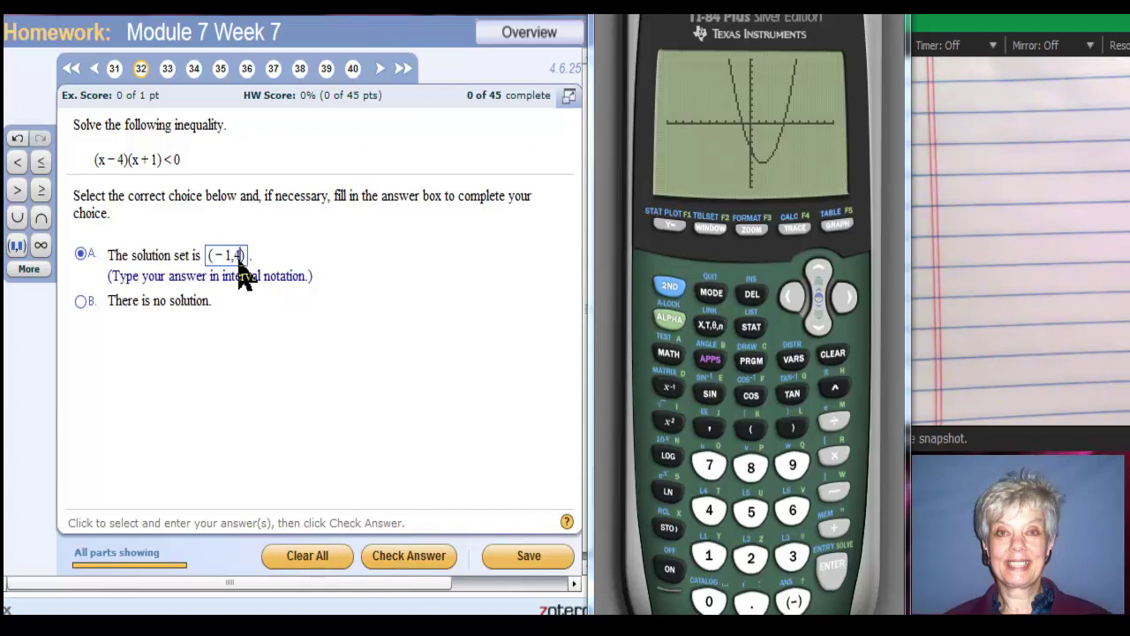
Step: Check the answer to exercise 32, dismiss the feedback and open exercise 33
click(404, 564)
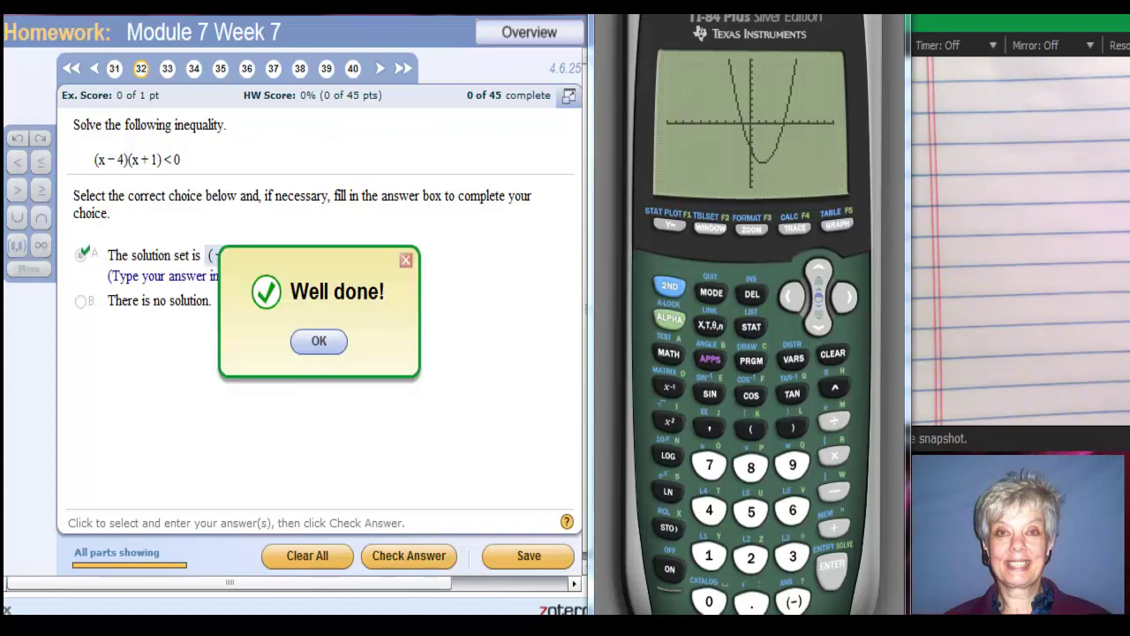
click(309, 346)
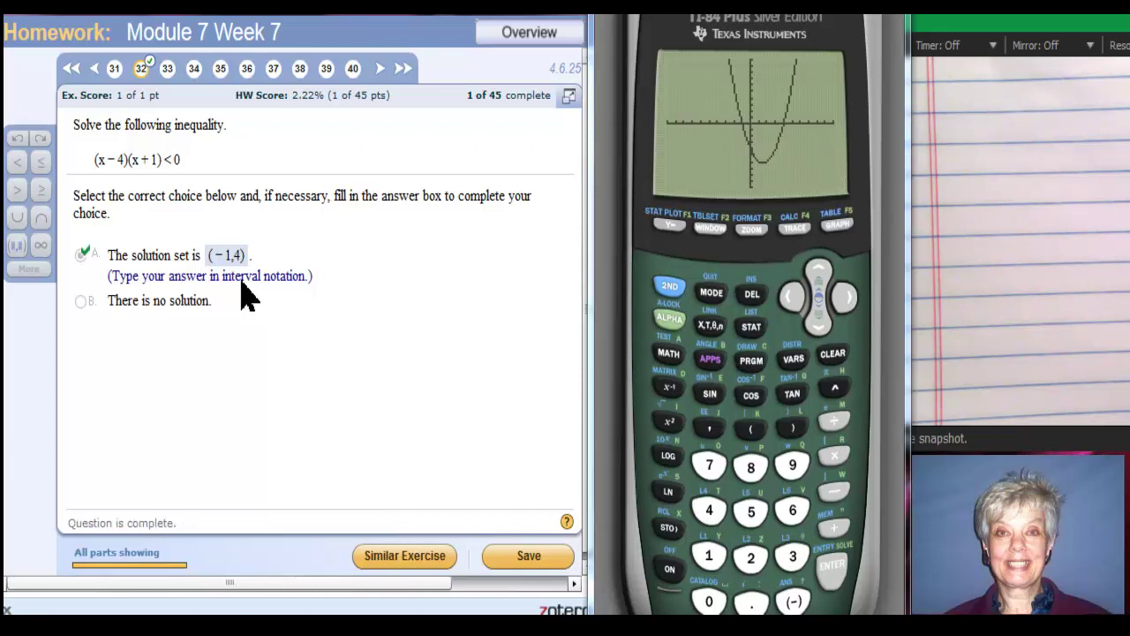
click(166, 69)
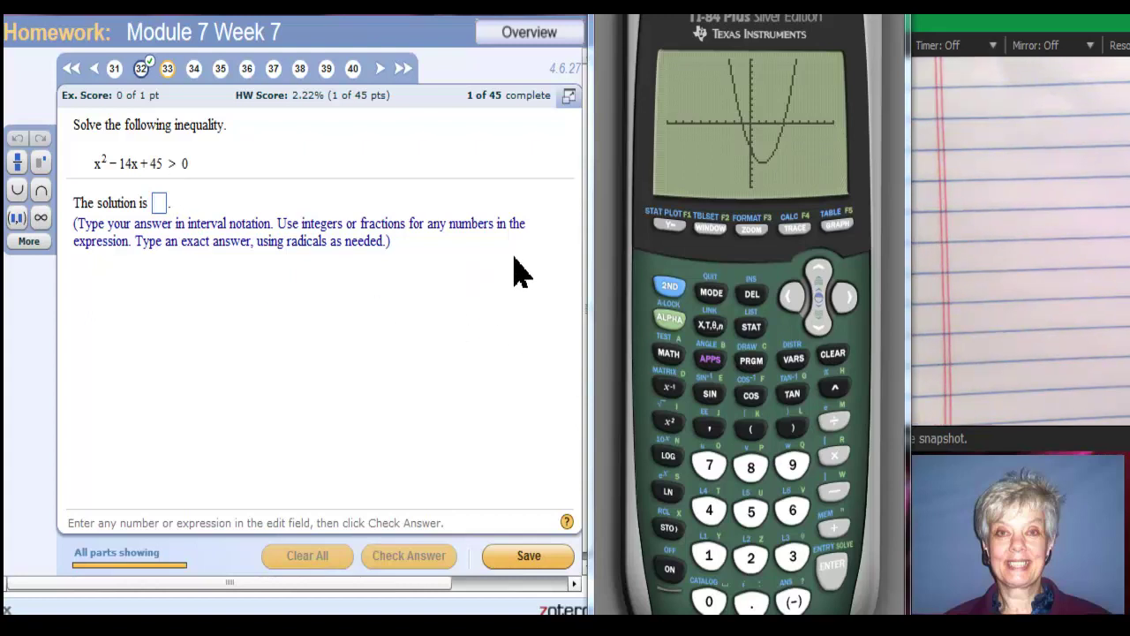
Step: Replace the calculator's Y1 function with X²-14X+45 and graph it
click(665, 228)
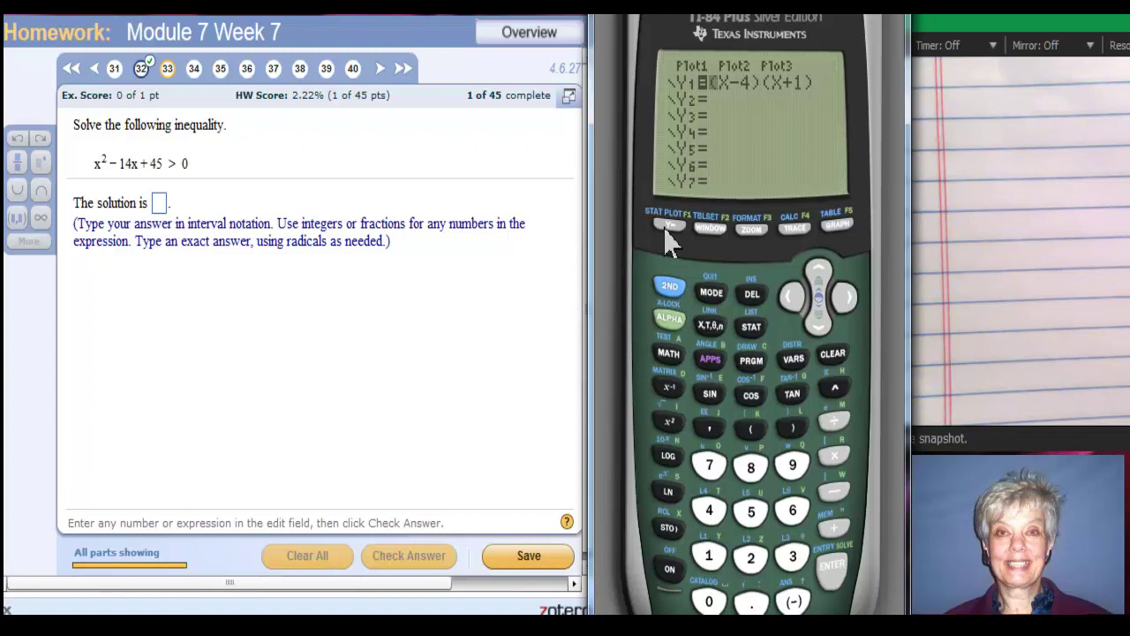
click(836, 363)
click(711, 325)
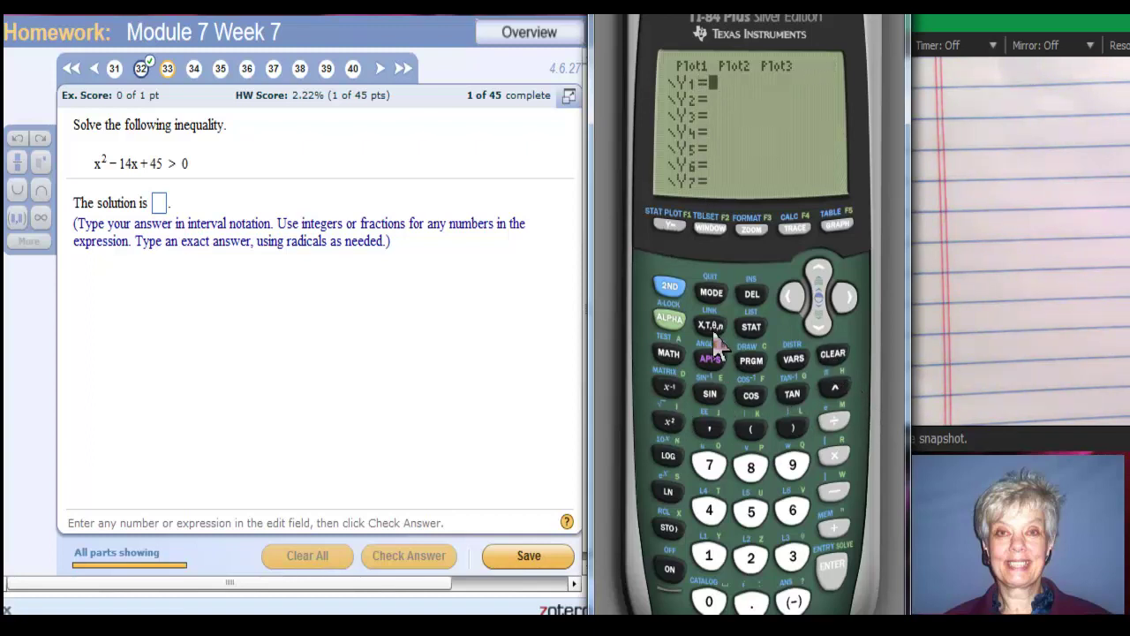
click(669, 429)
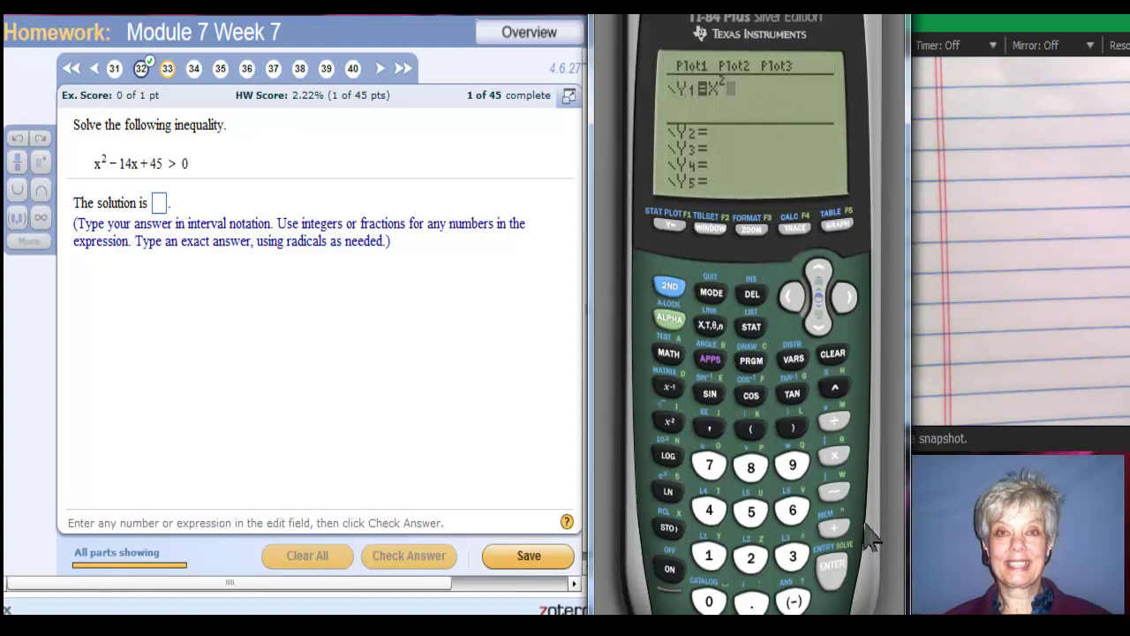
click(833, 491)
click(708, 554)
click(713, 514)
click(711, 326)
click(833, 528)
click(708, 512)
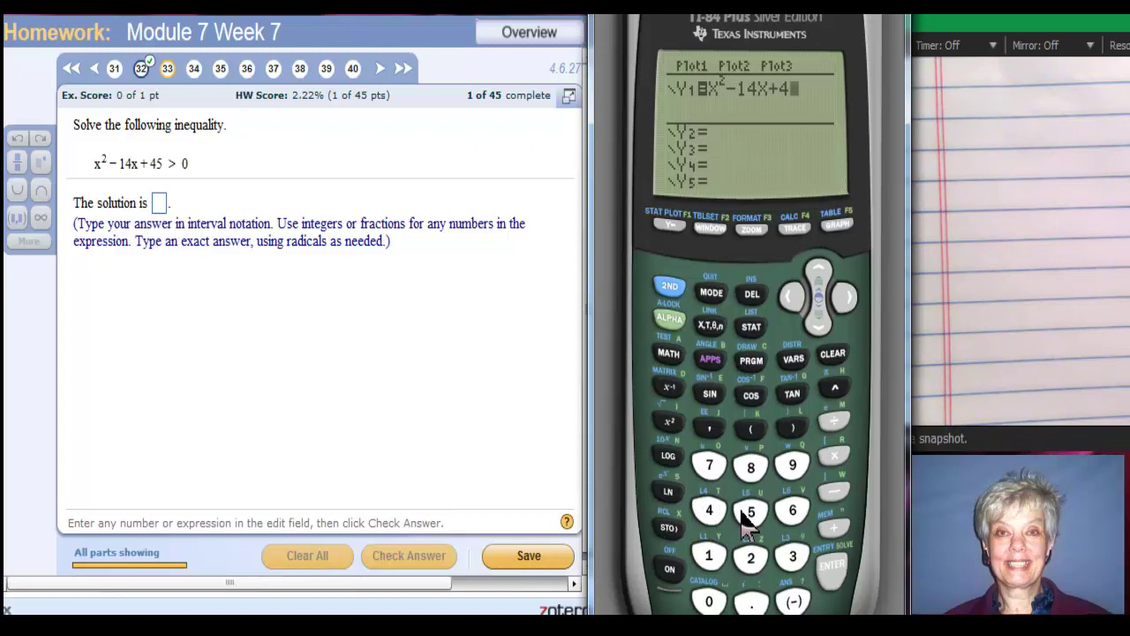
click(746, 515)
click(845, 224)
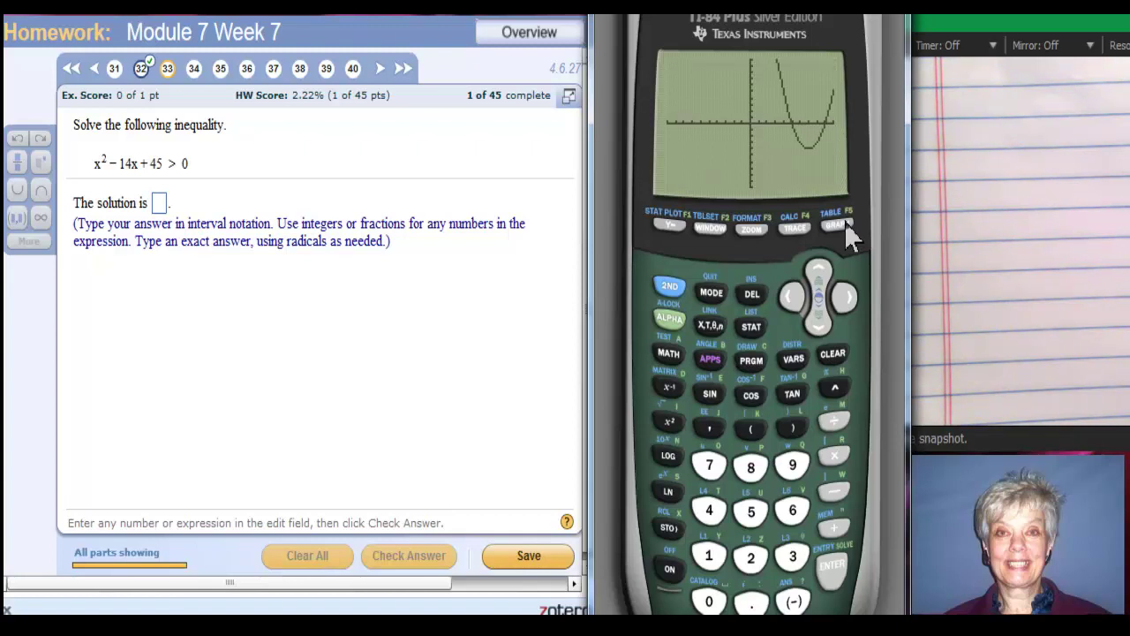
Step: Set the graph window's Xmin to -5 and Xmax to 15, and redraw the graph
click(711, 228)
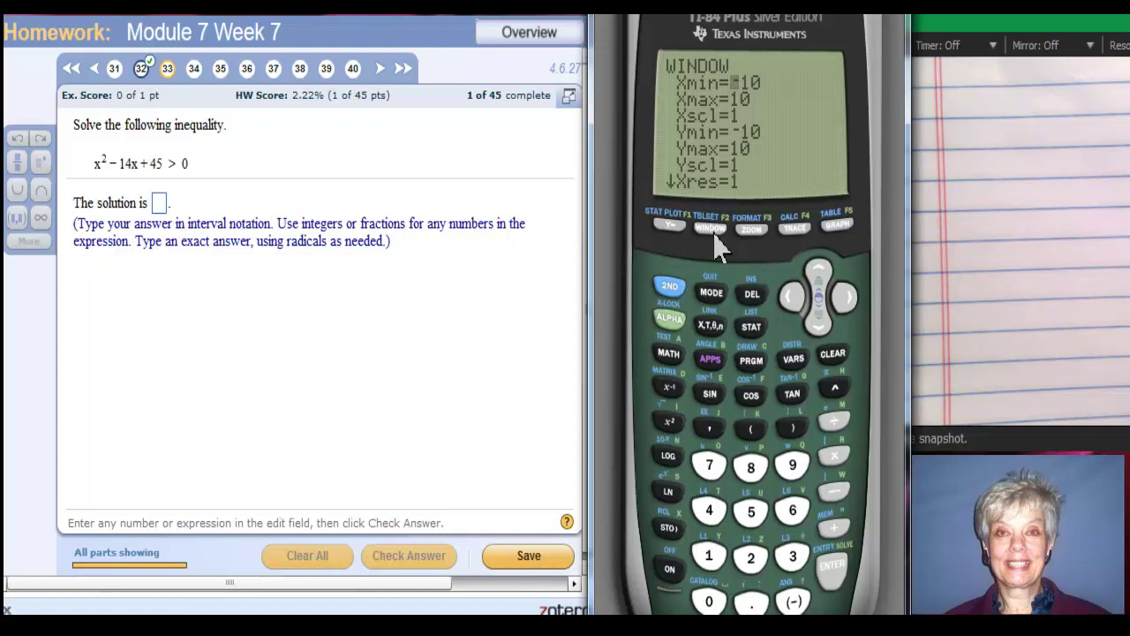
click(794, 604)
click(753, 516)
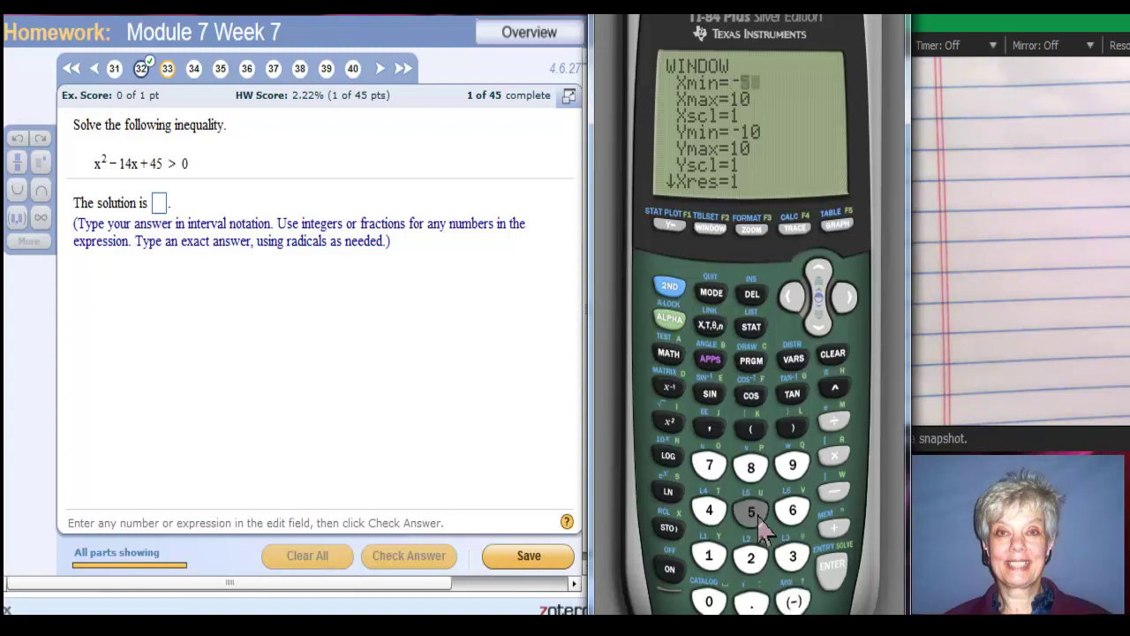
click(822, 325)
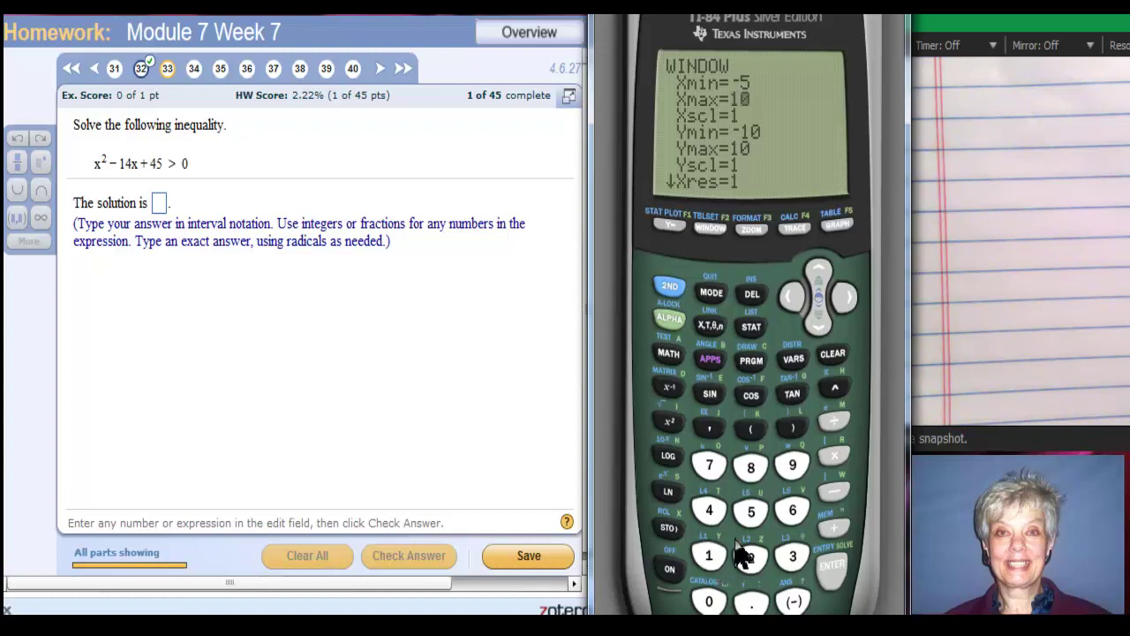
click(711, 553)
click(751, 512)
click(842, 222)
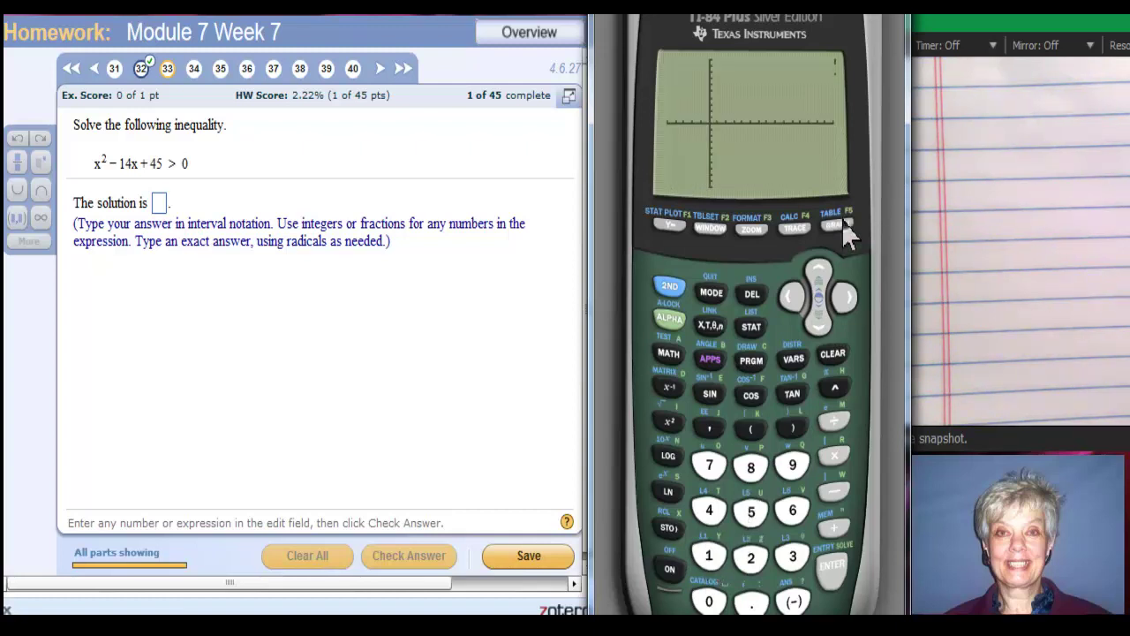
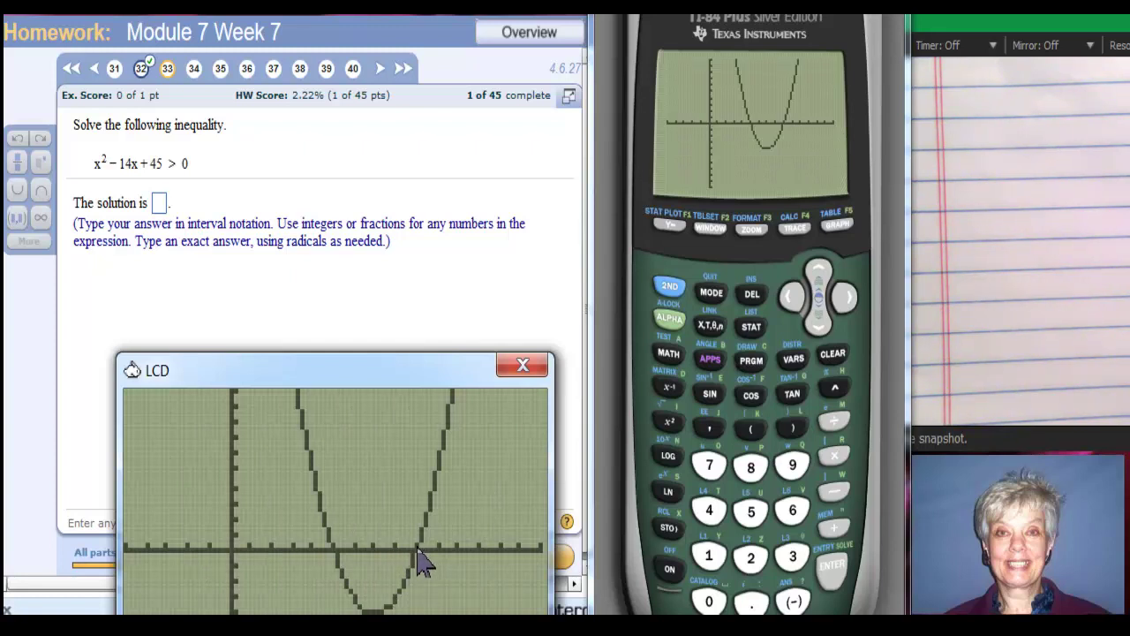
Step: Enter (-∞,5)∪(9,∞) as the solution of exercise 33
click(158, 205)
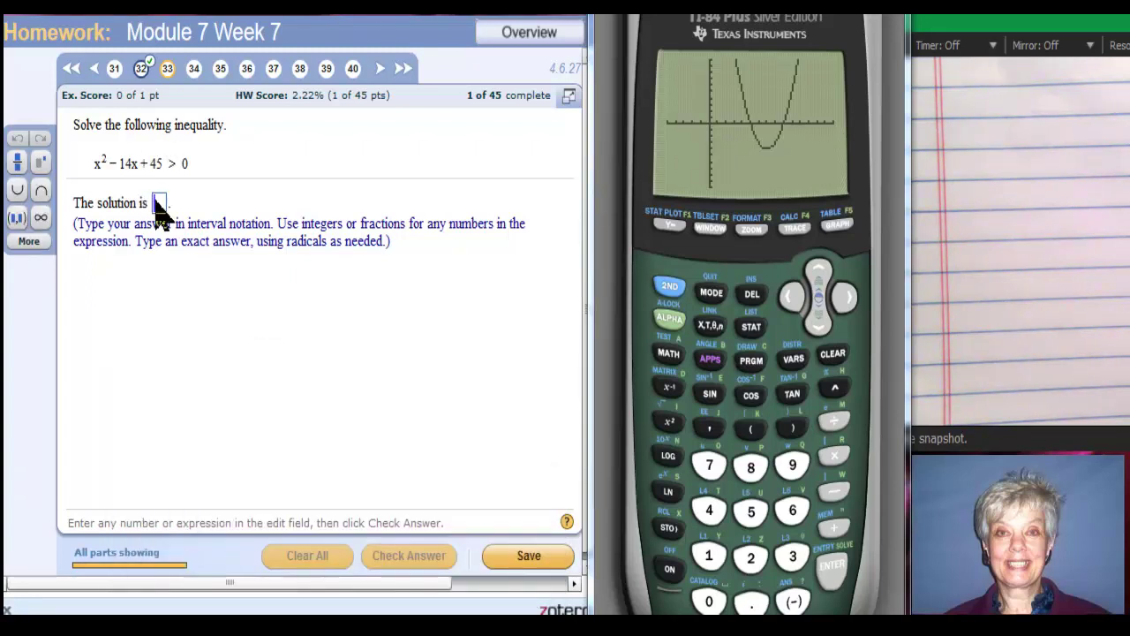
click(18, 219)
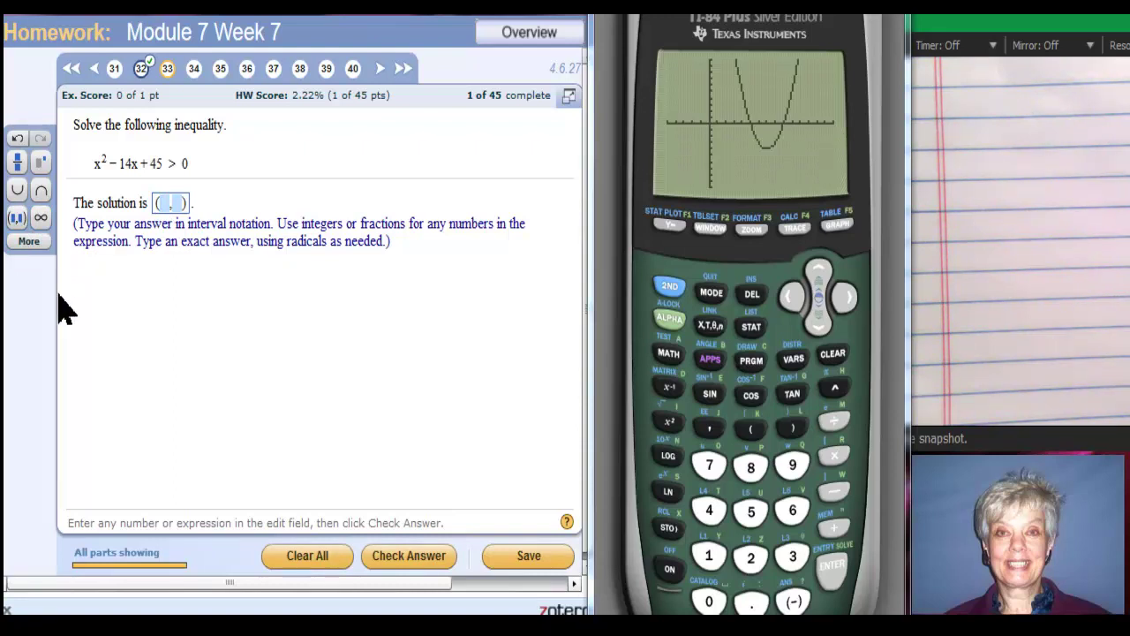
text(-)
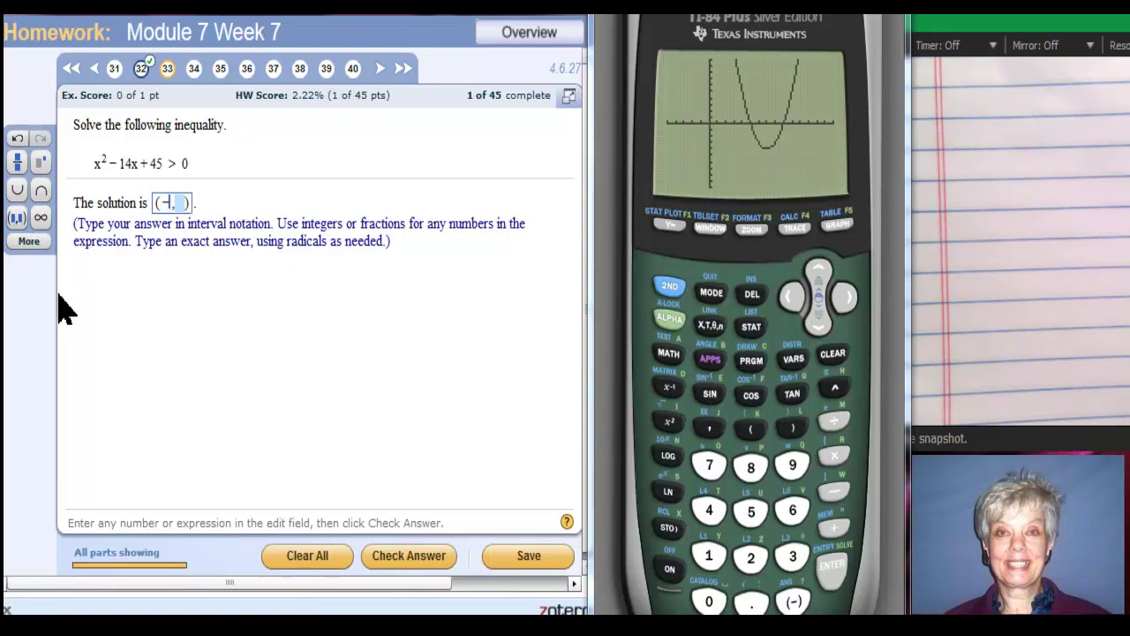
click(41, 218)
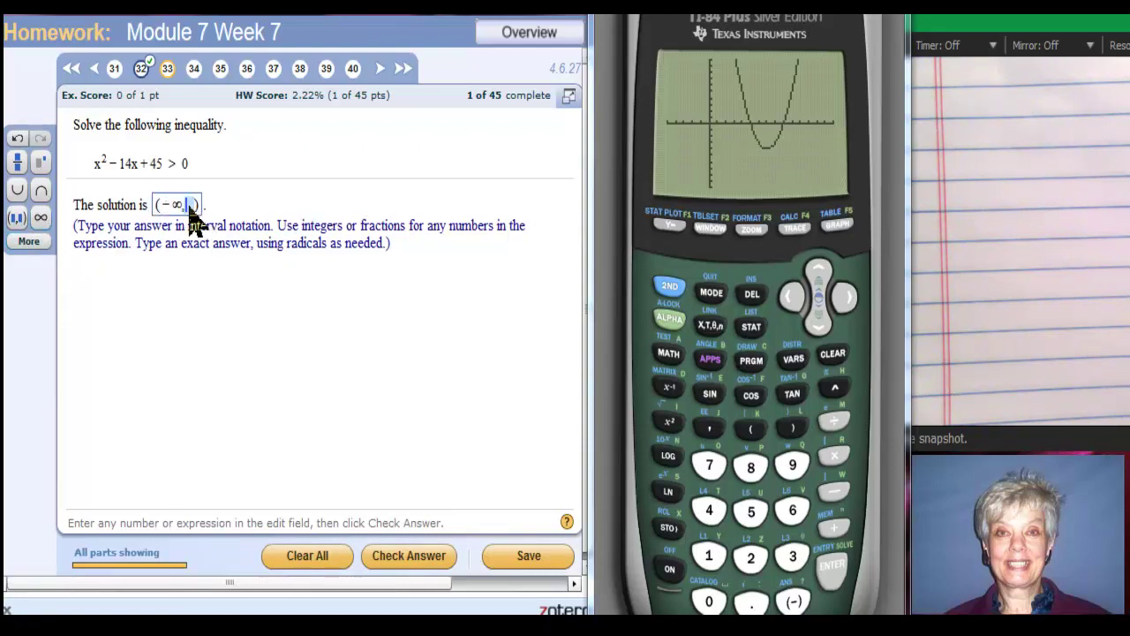
text(5)
click(13, 192)
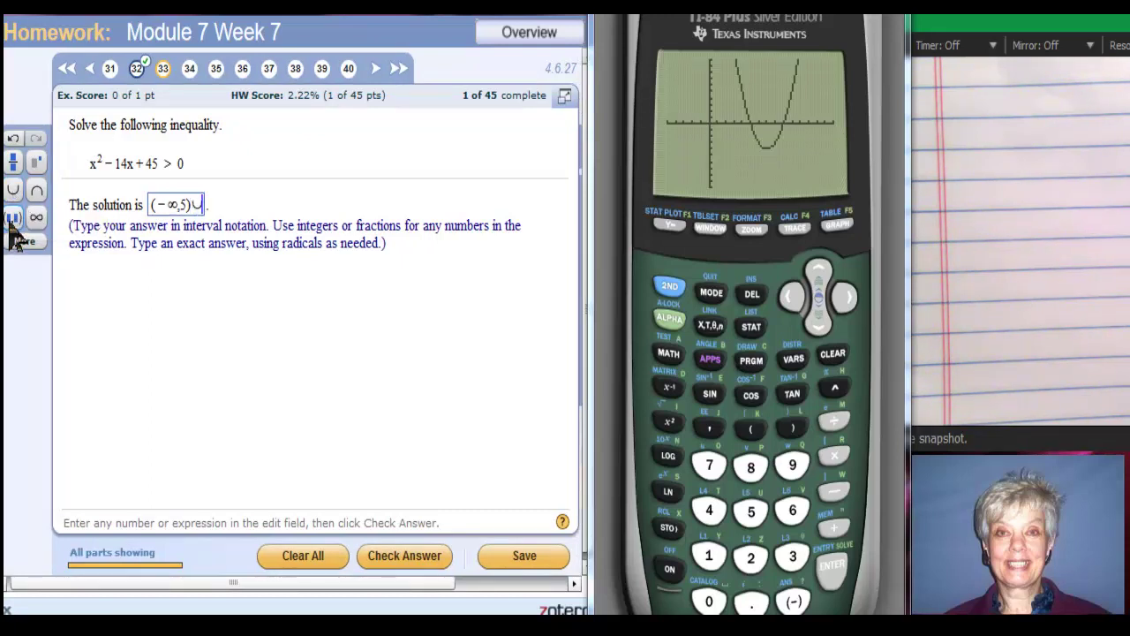
click(13, 217)
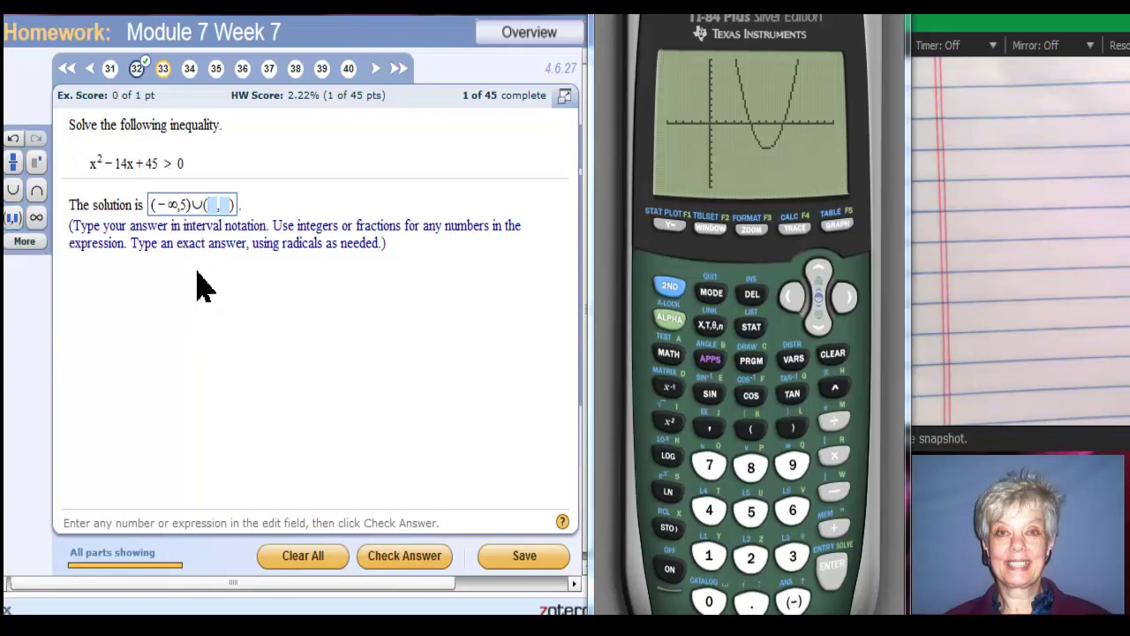
text(9)
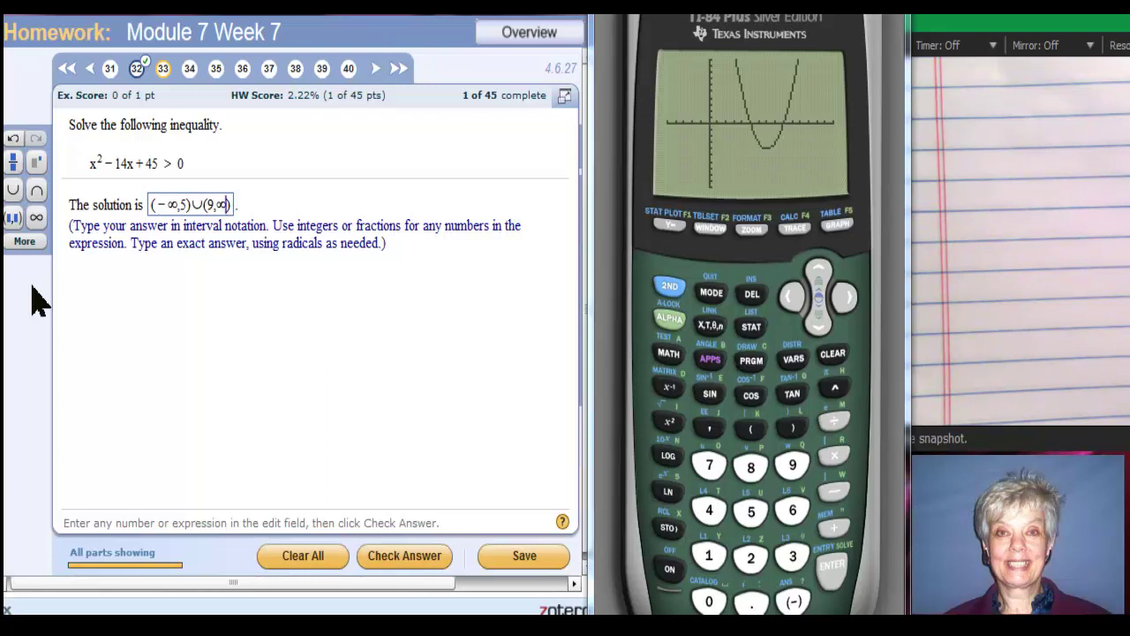
Step: Check the answer to exercise 33, dismiss the feedback and open exercise 34
click(400, 567)
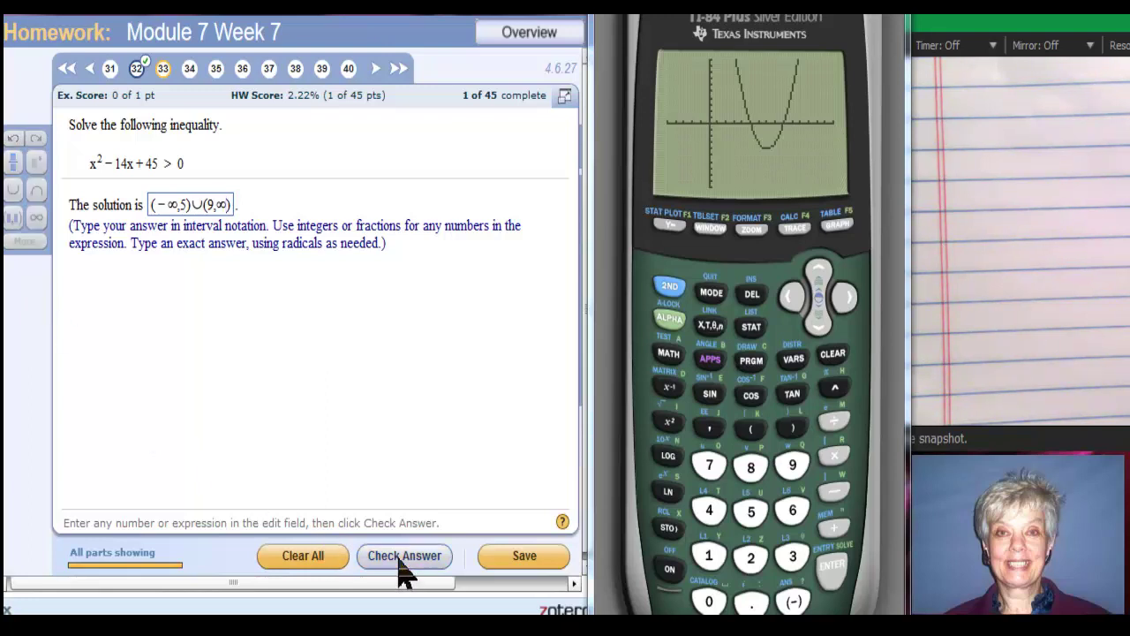
click(318, 344)
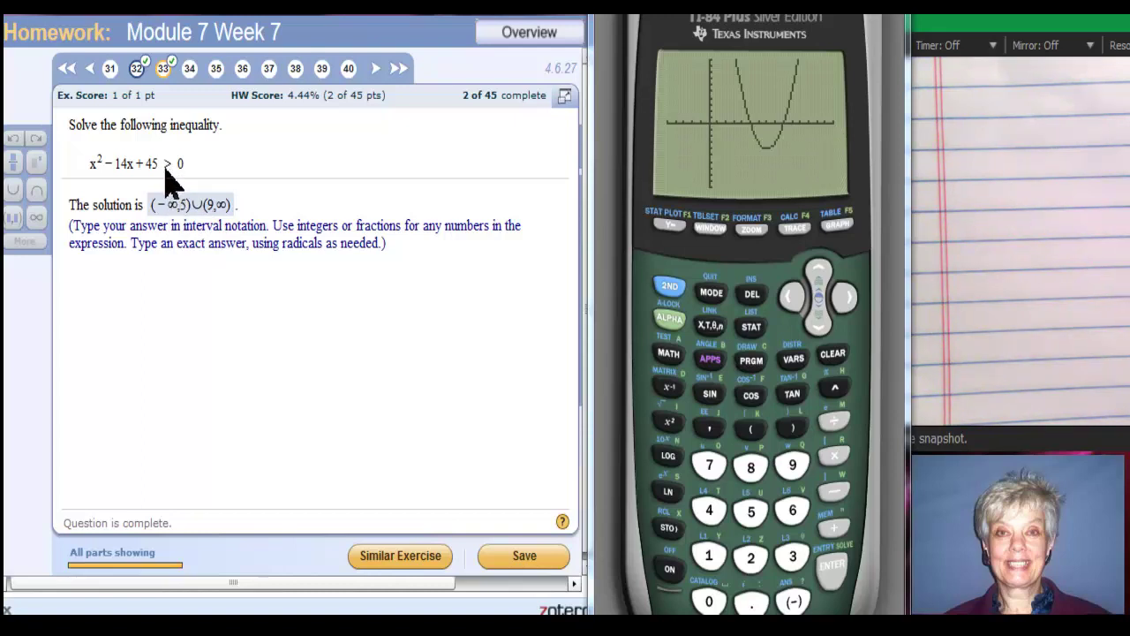
click(191, 71)
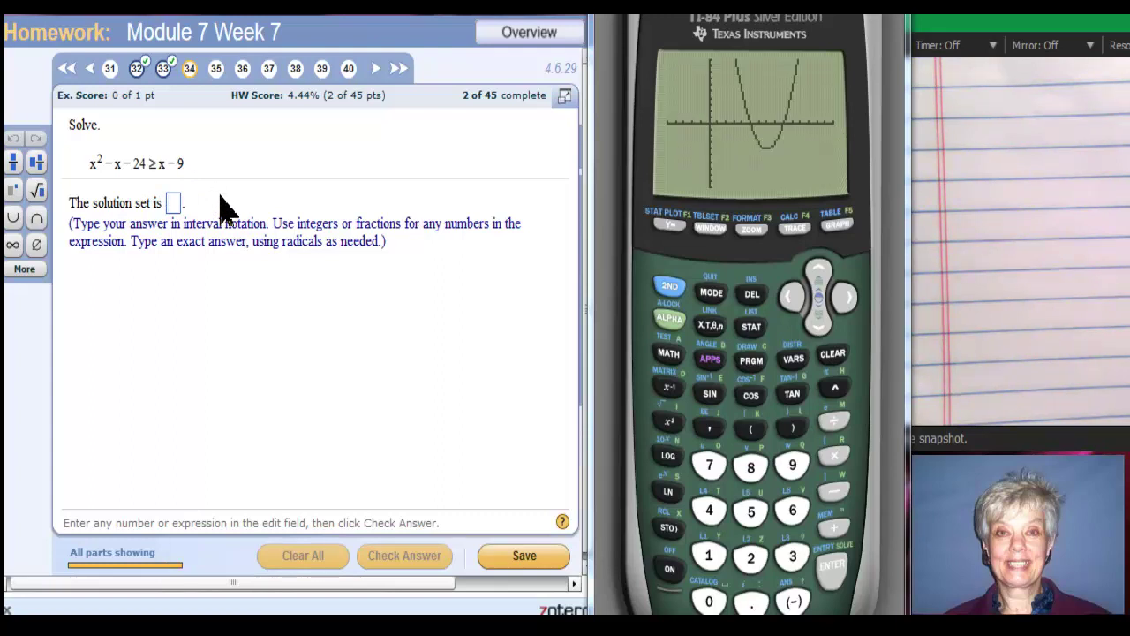
Step: Clear the calculator's Y1 function and move the IPEVO Presenter window over the lower part of the homework page
click(661, 228)
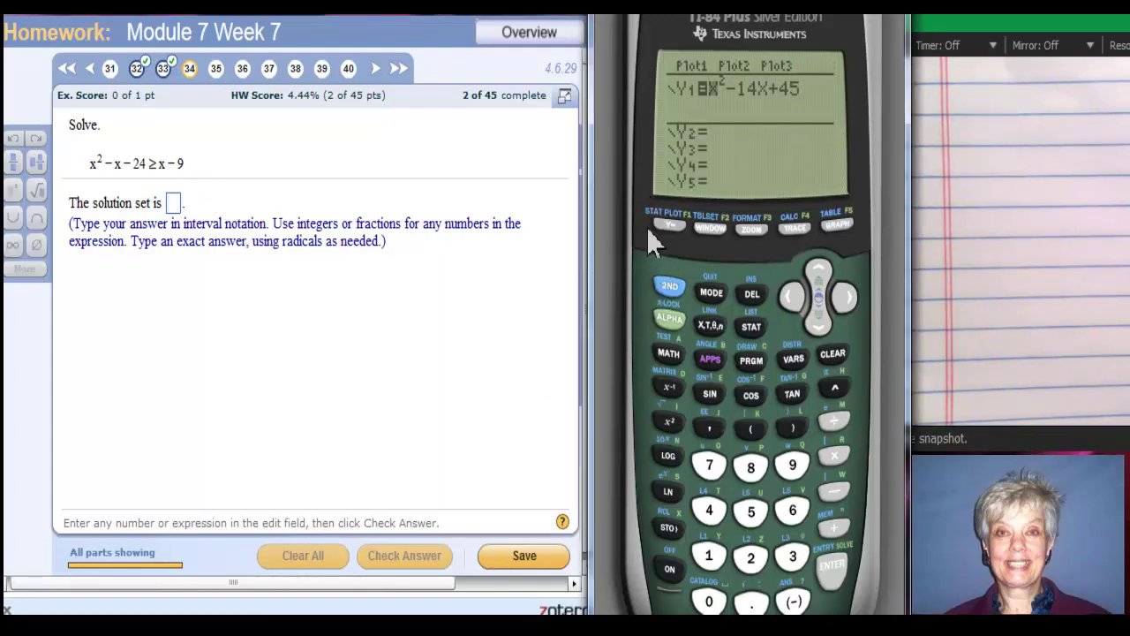
key(Delete)
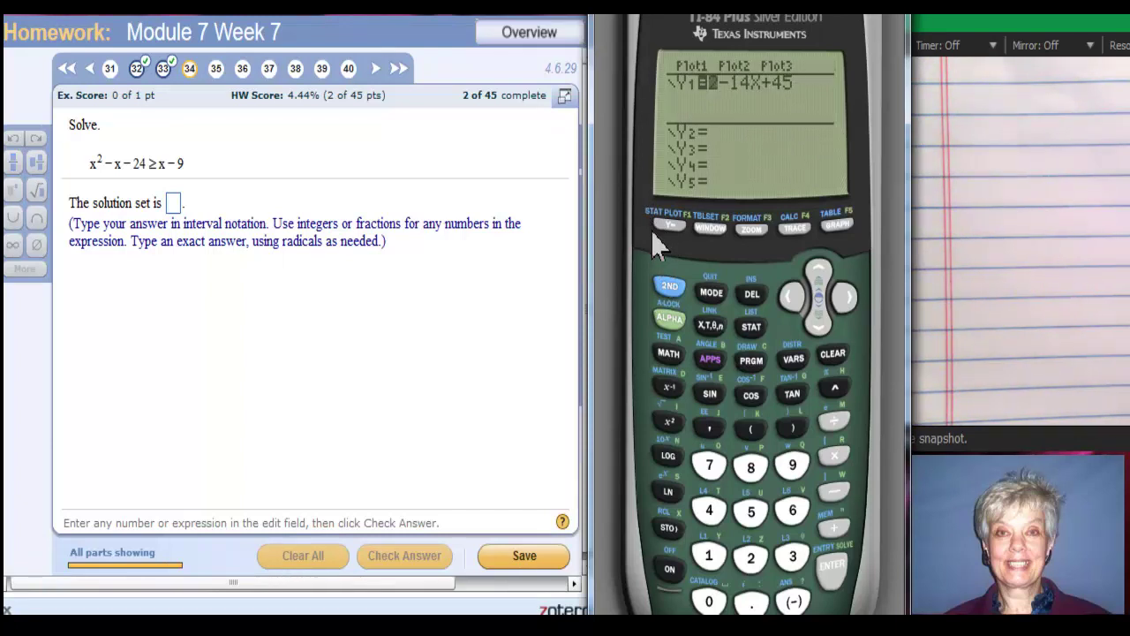
click(833, 354)
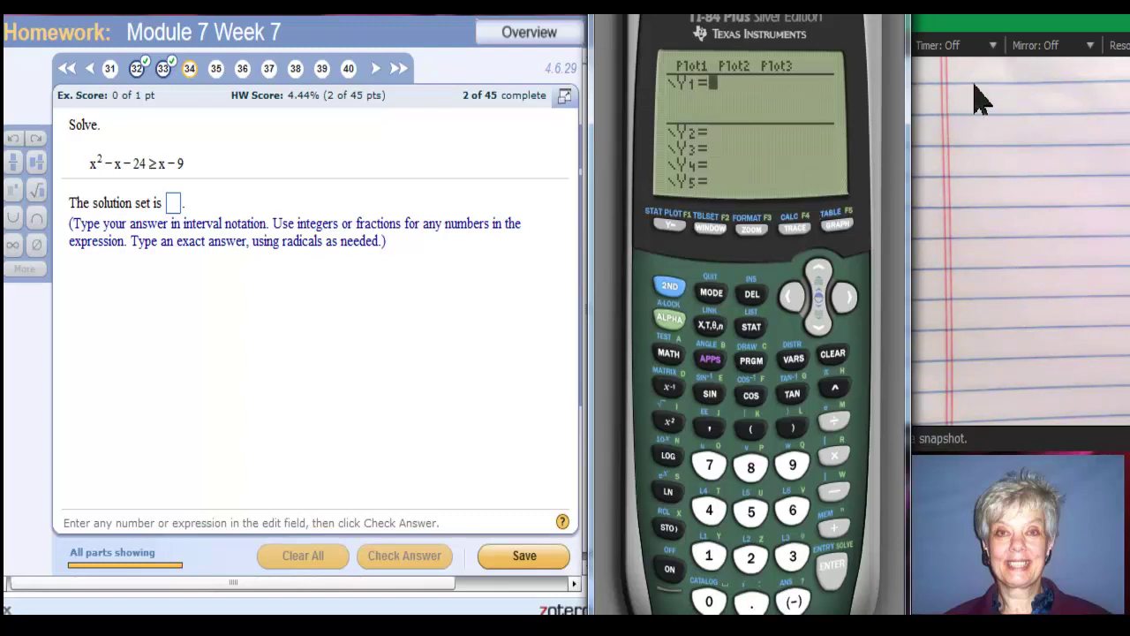
drag(972, 32, 168, 319)
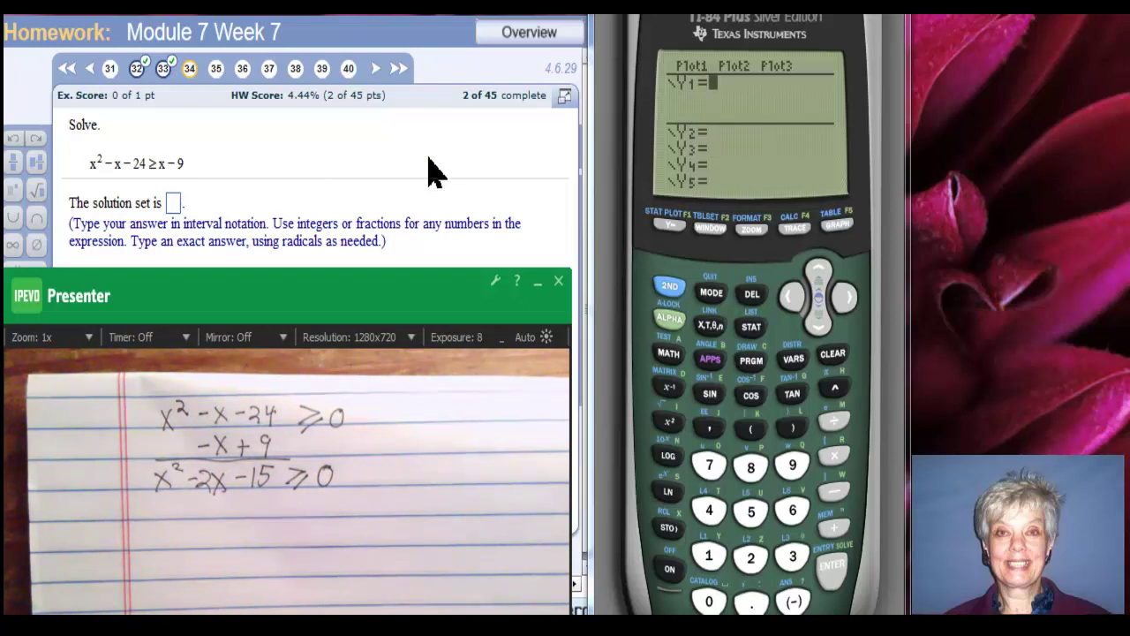
Step: Enter X²-2X-15 as the calculator's Y1 function and graph it
click(714, 331)
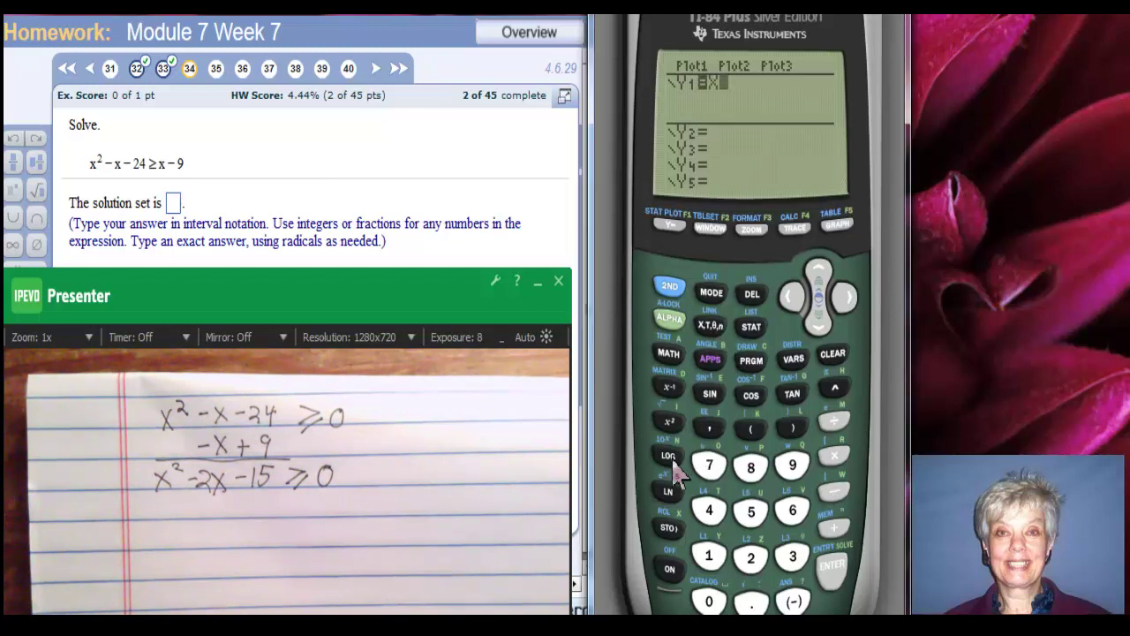
click(669, 426)
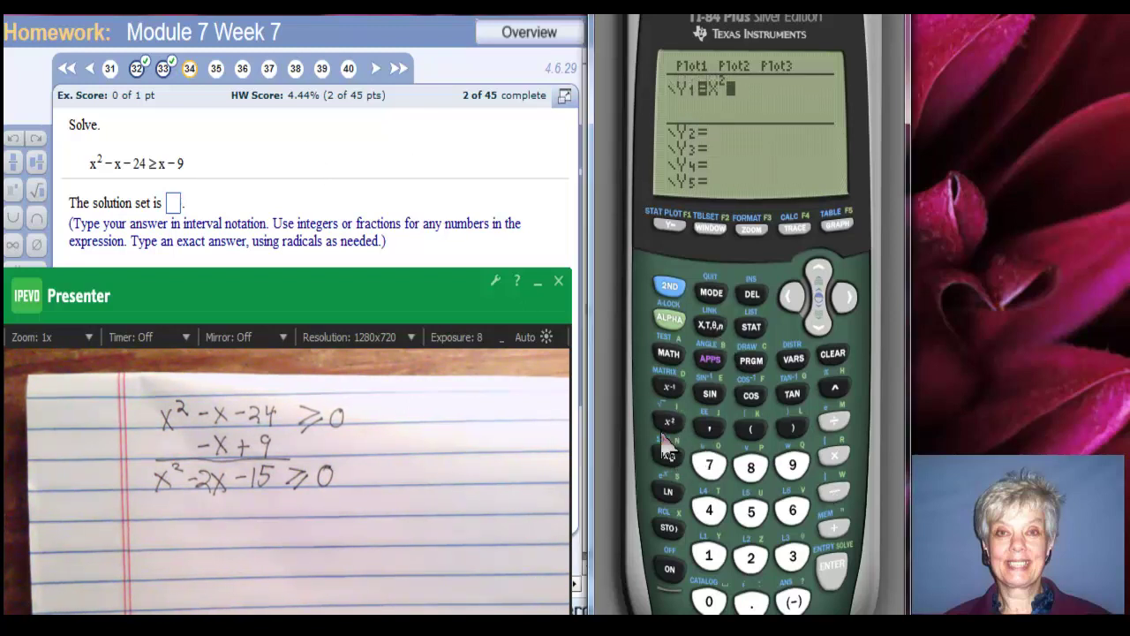
click(835, 491)
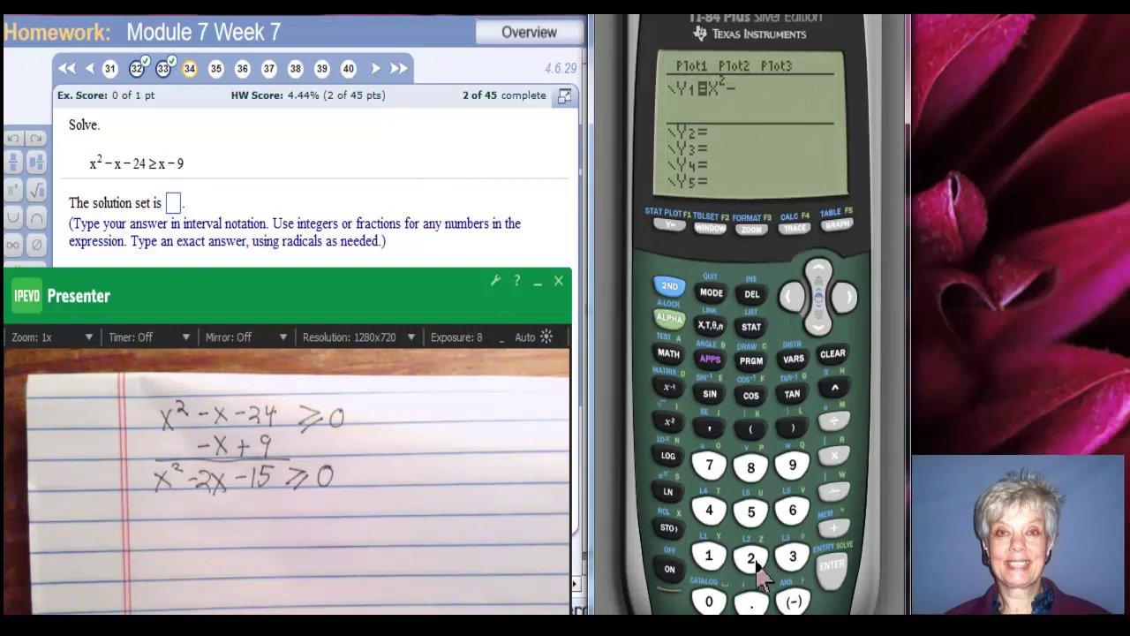
click(751, 557)
click(712, 338)
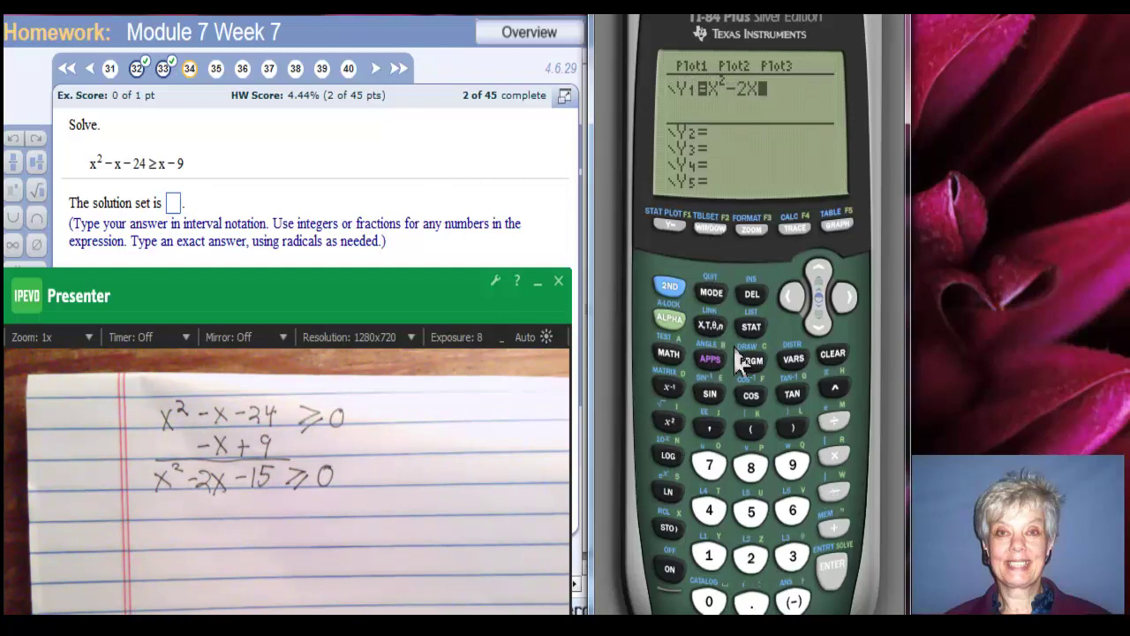
click(837, 494)
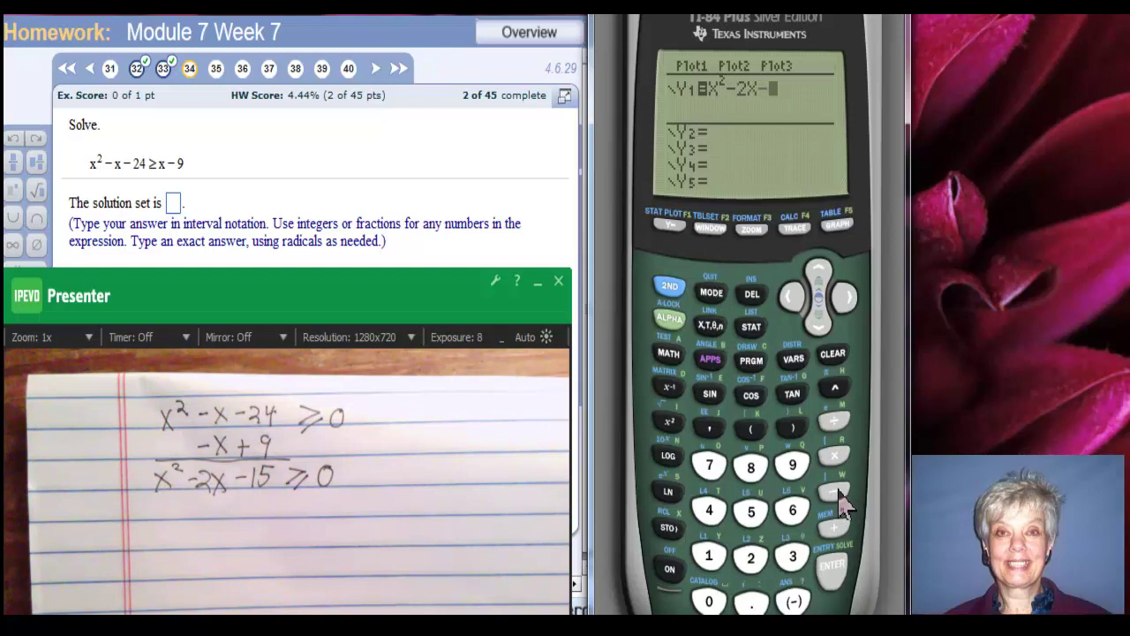
click(709, 557)
click(752, 512)
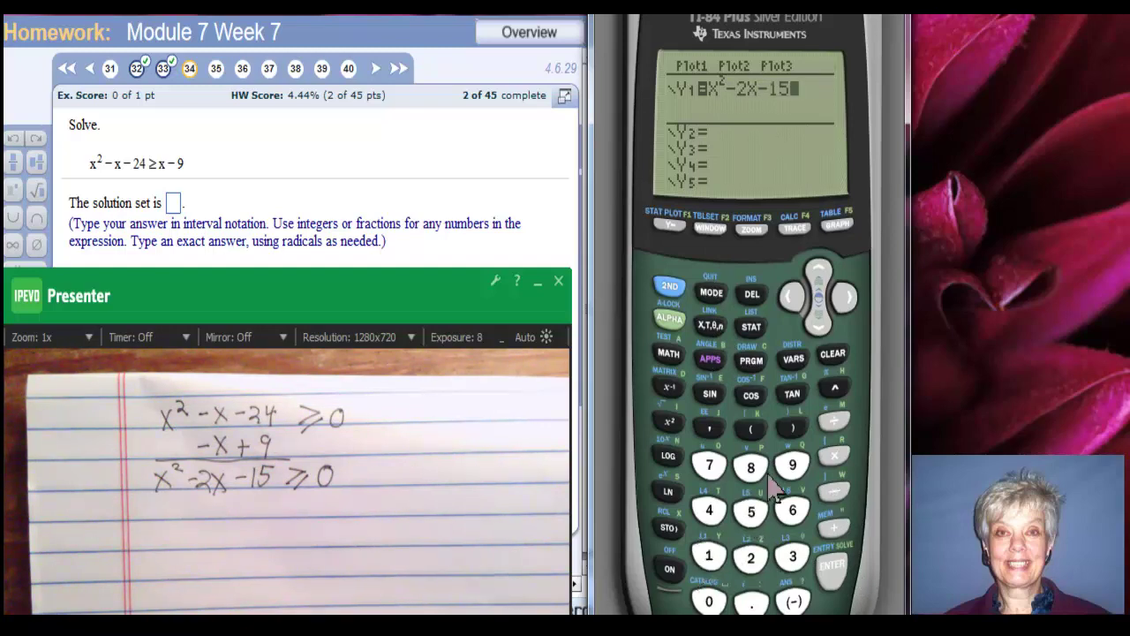
click(836, 226)
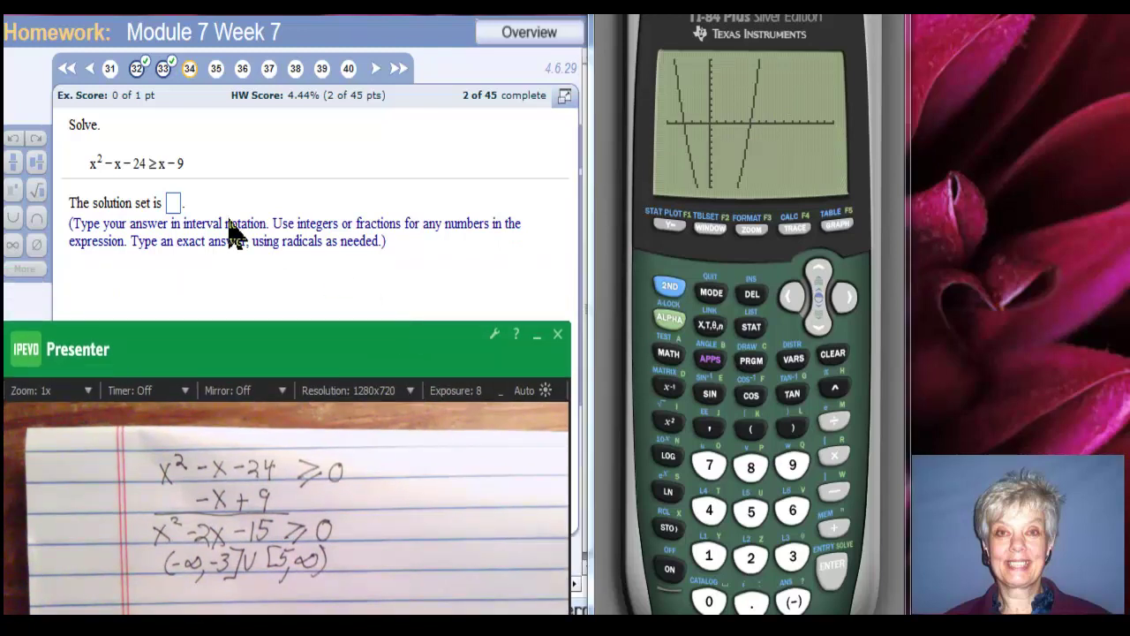
Step: Open the full math symbol palette for exercise 34's answer box and move it below the question text
click(173, 204)
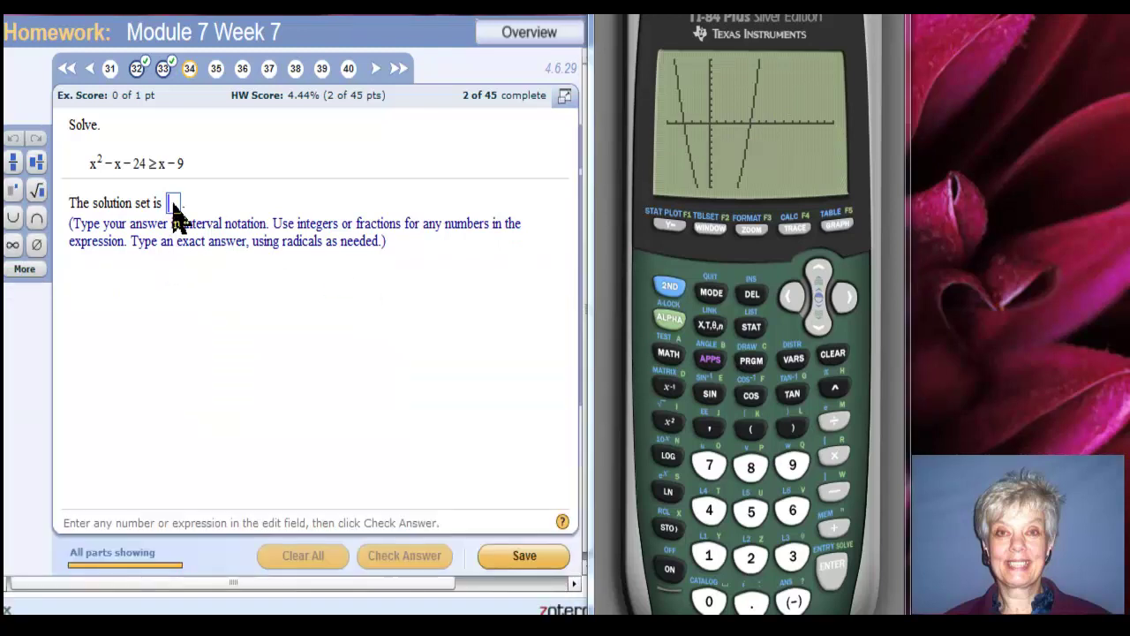
click(27, 269)
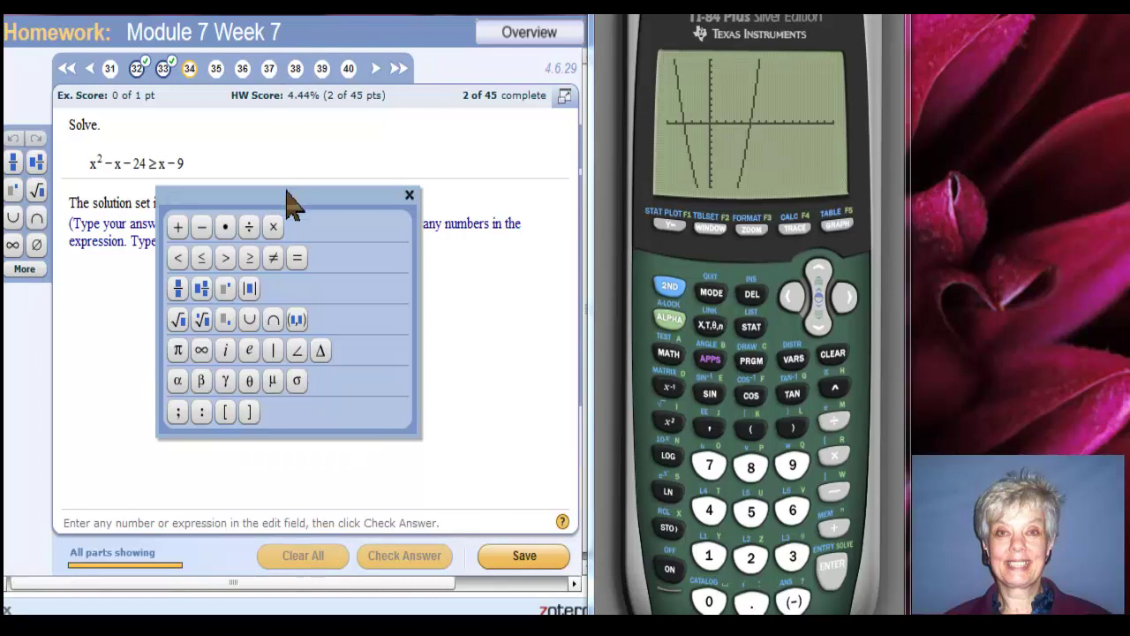
drag(287, 196, 285, 246)
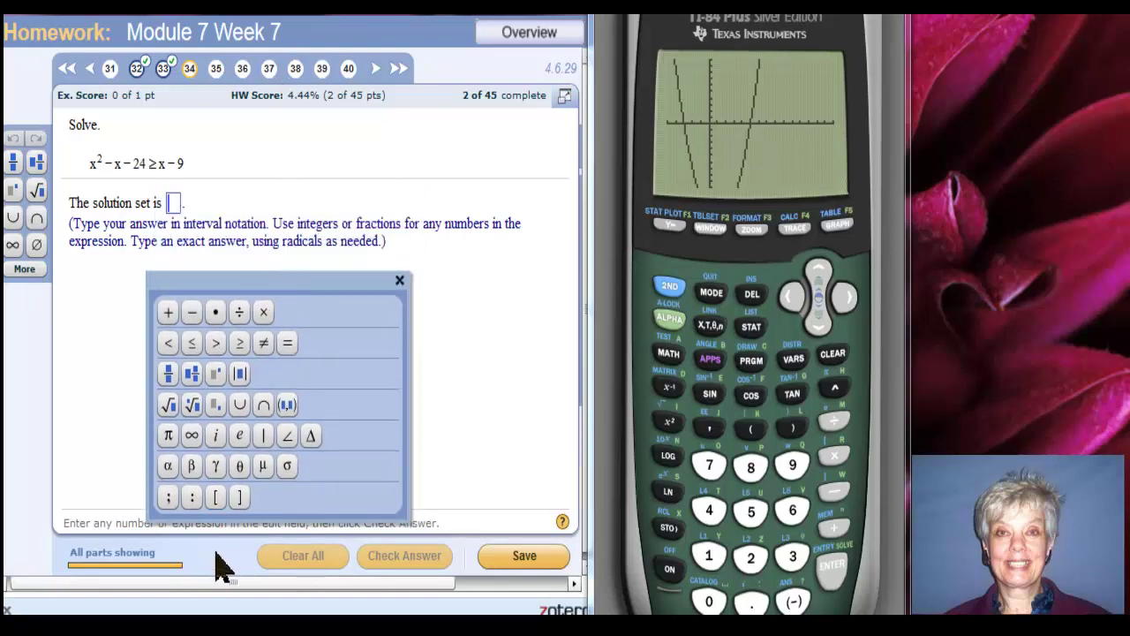
Step: Enter [-∞,-3 as the beginning of the solution set of exercise 34
click(213, 500)
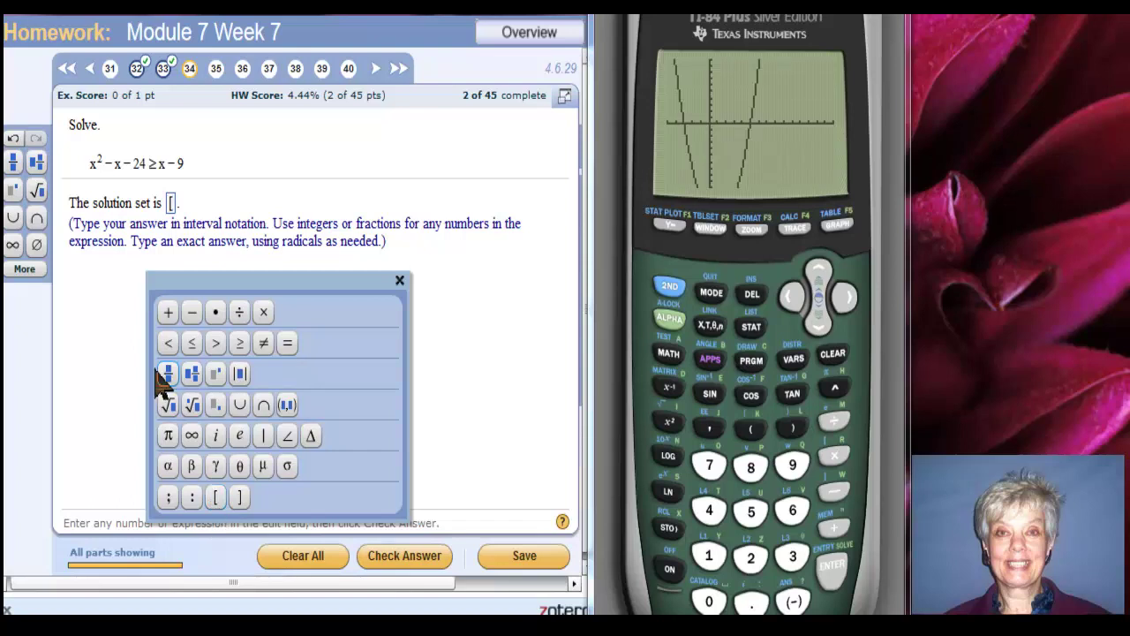
text(-)
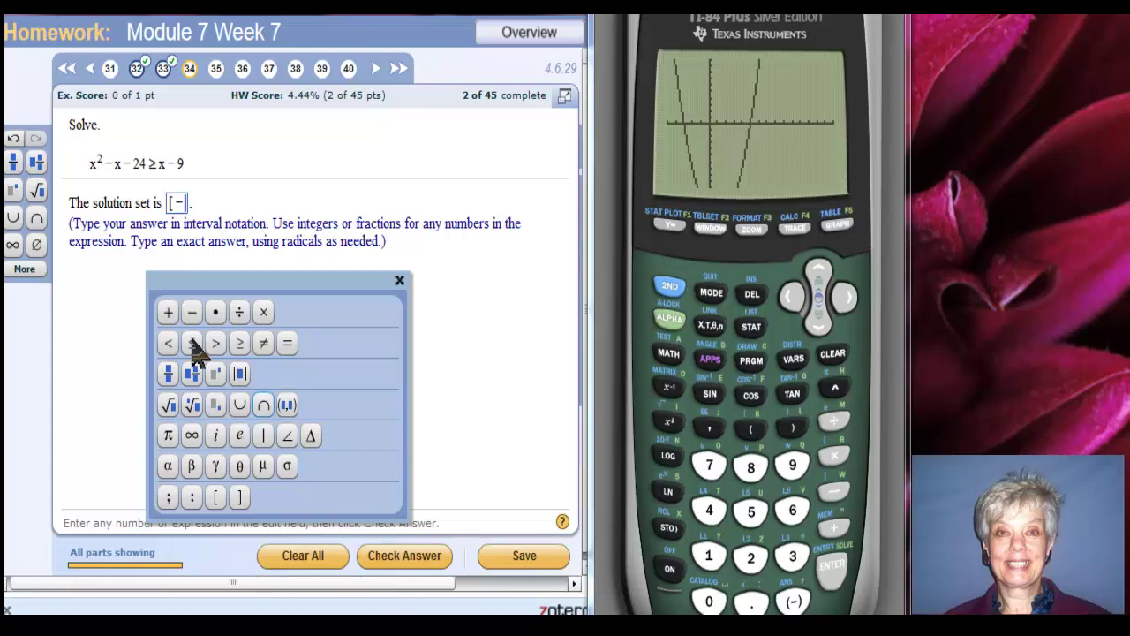
click(14, 251)
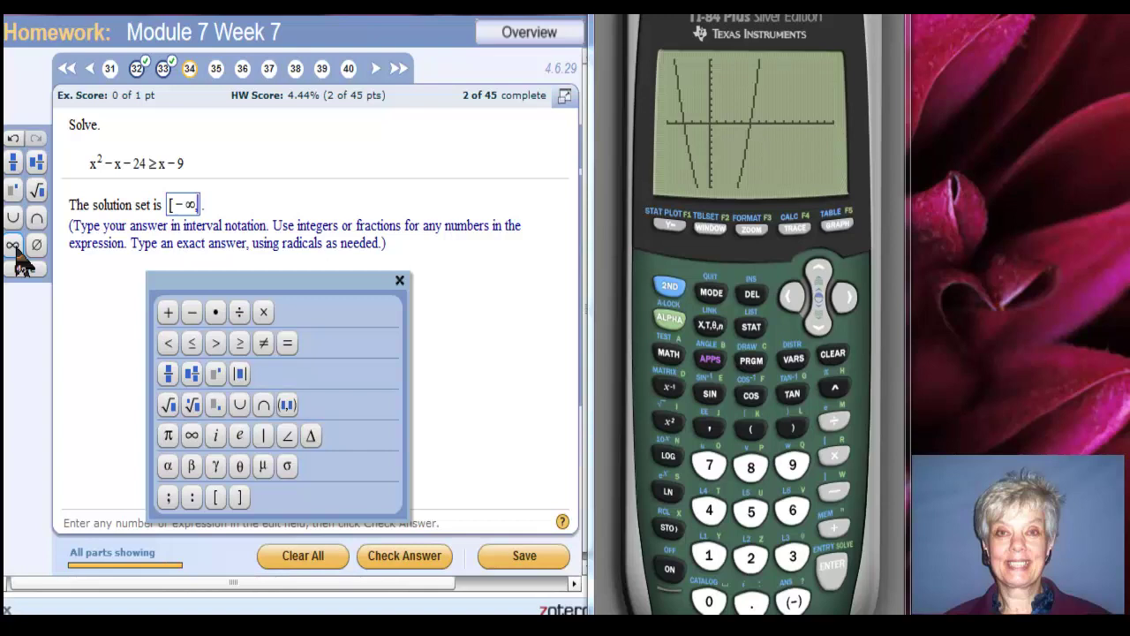
text(,-3)
Step: Replace the first interval's opening bracket with a parenthesis and close the interval after -3 with a square bracket
click(172, 204)
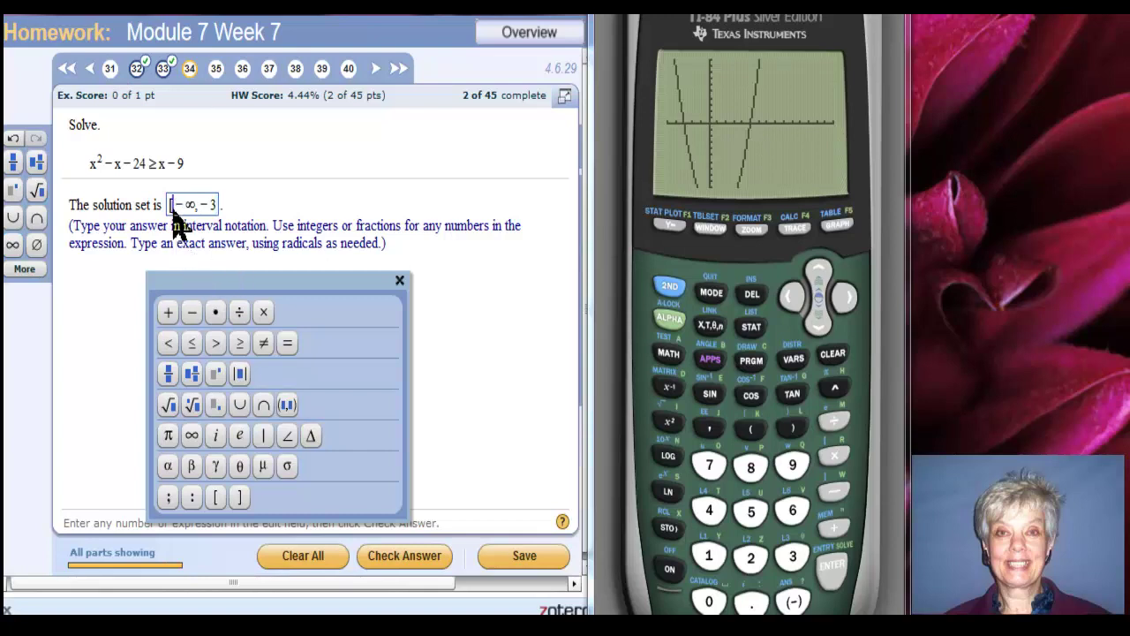
key(BackSpace)
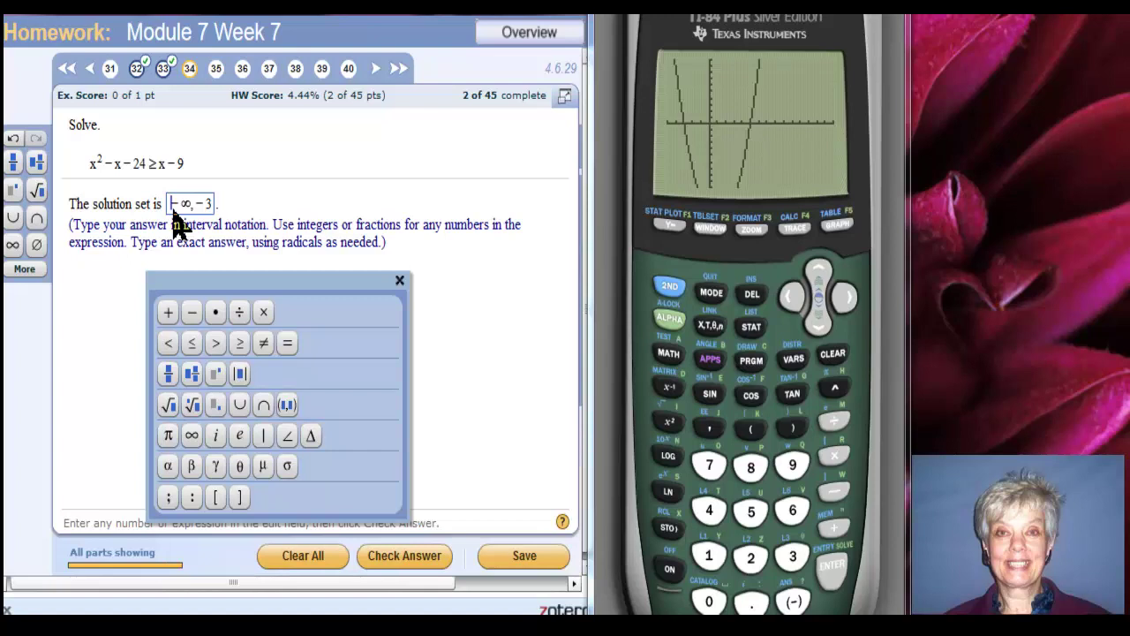
text(()
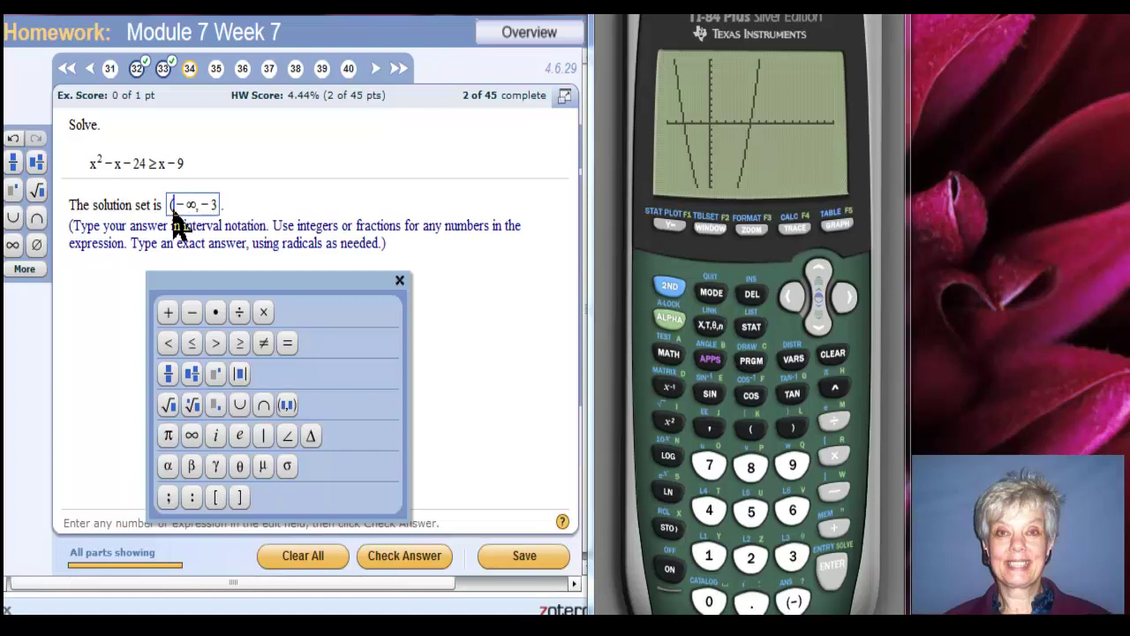
key(Right)
key(Right)
key(Right)
key(Right)
key(Right)
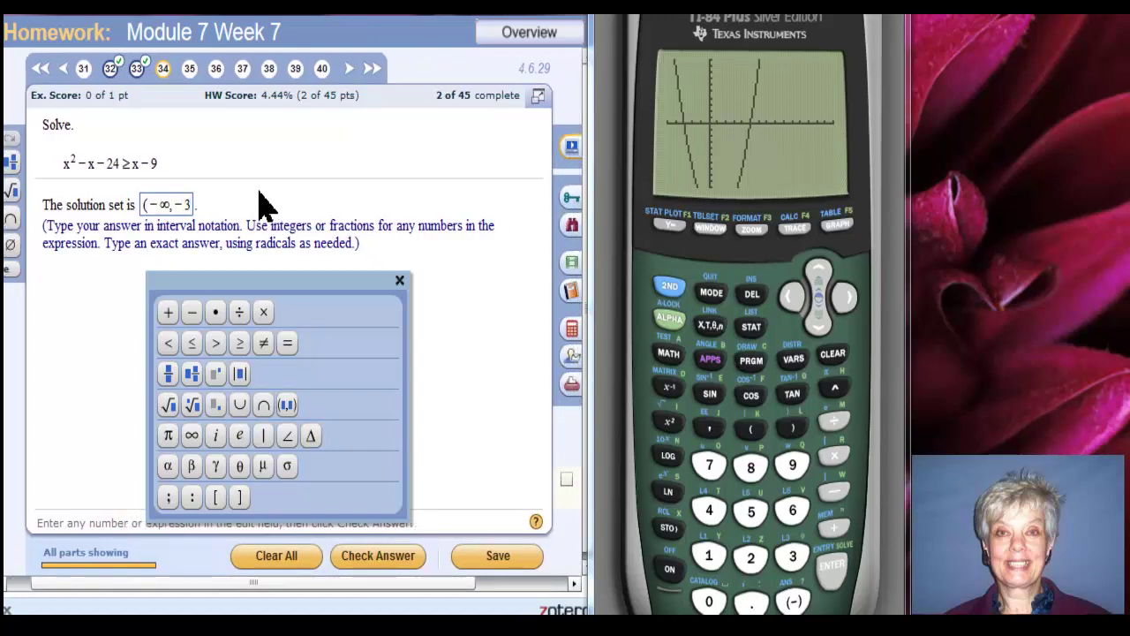
text(])
Step: Append ∪[5,∞) to the first interval in exercise 34's solution set
drag(144, 585, 24, 548)
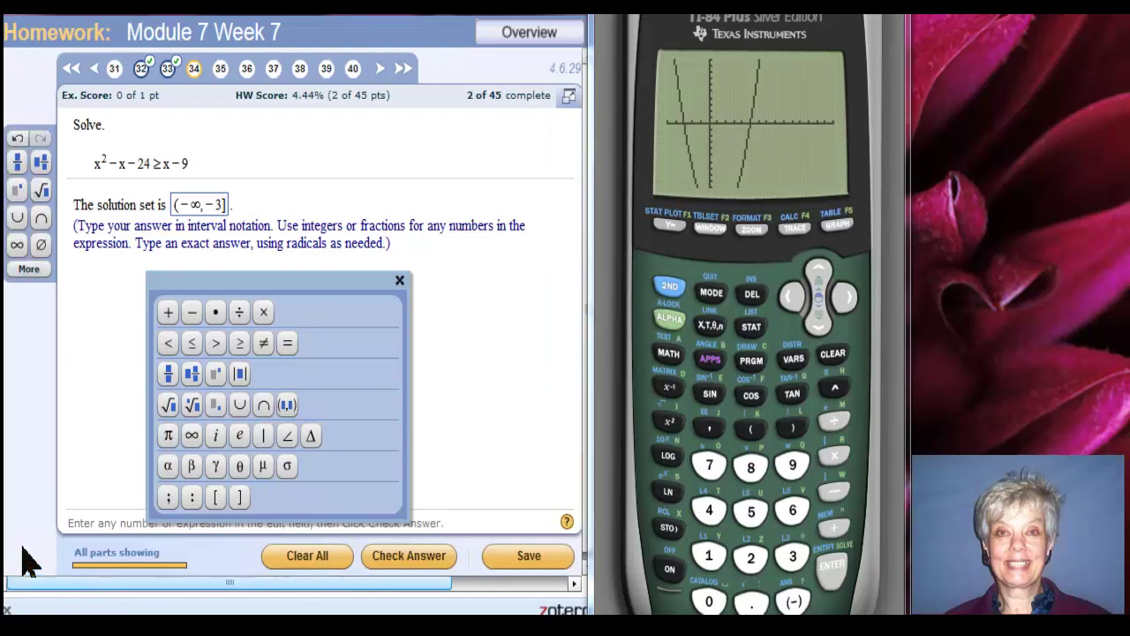
click(17, 217)
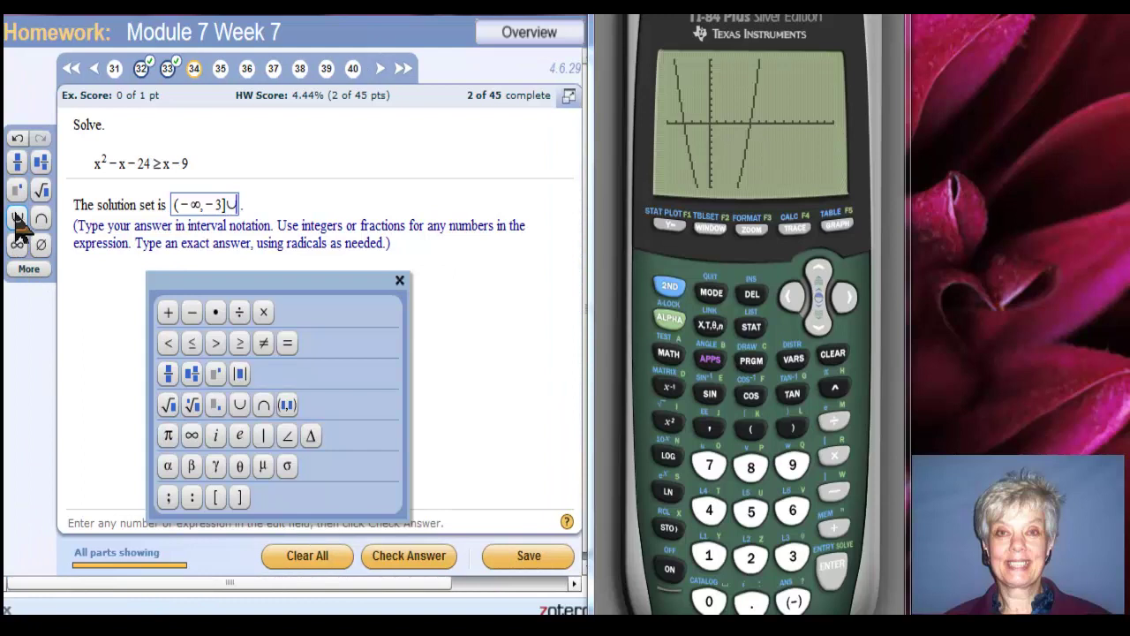
click(218, 498)
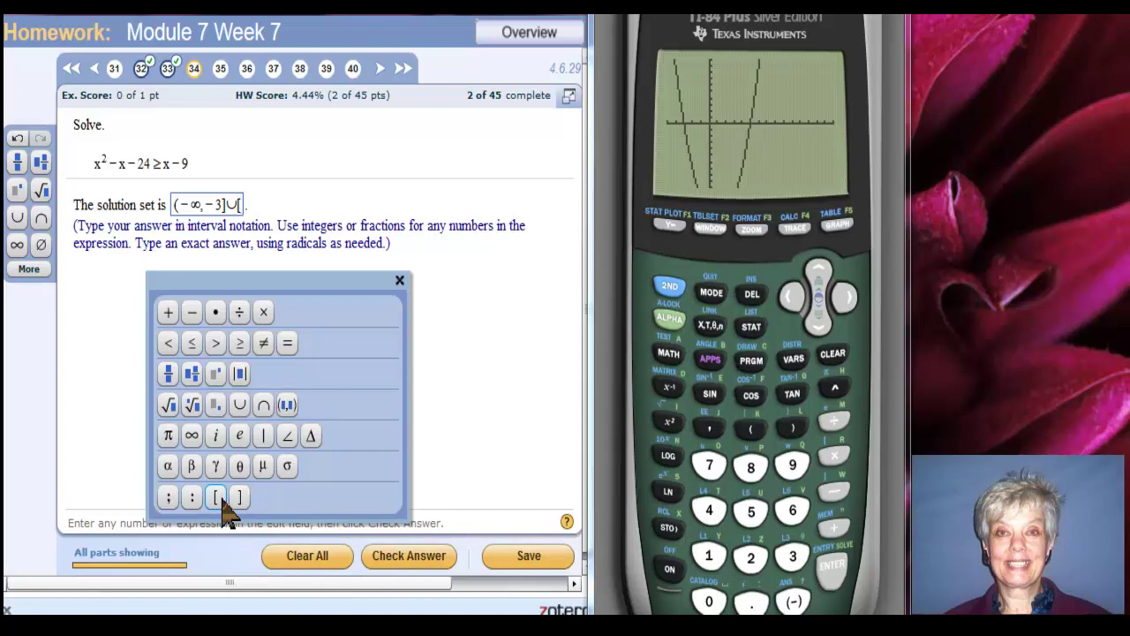
text(5)
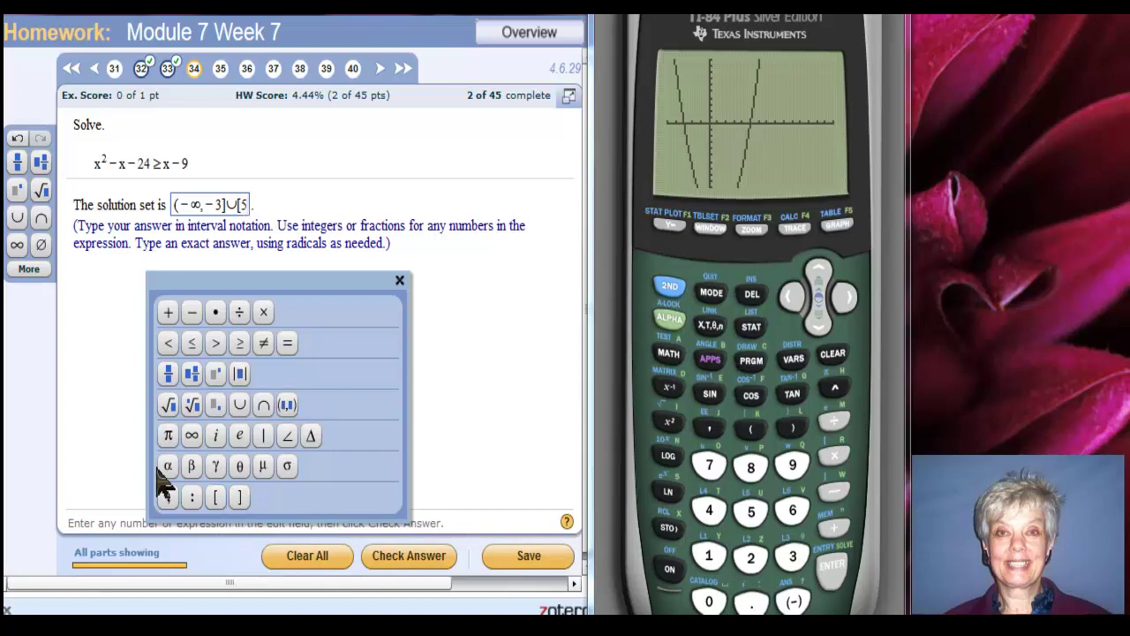
text(,)
click(17, 245)
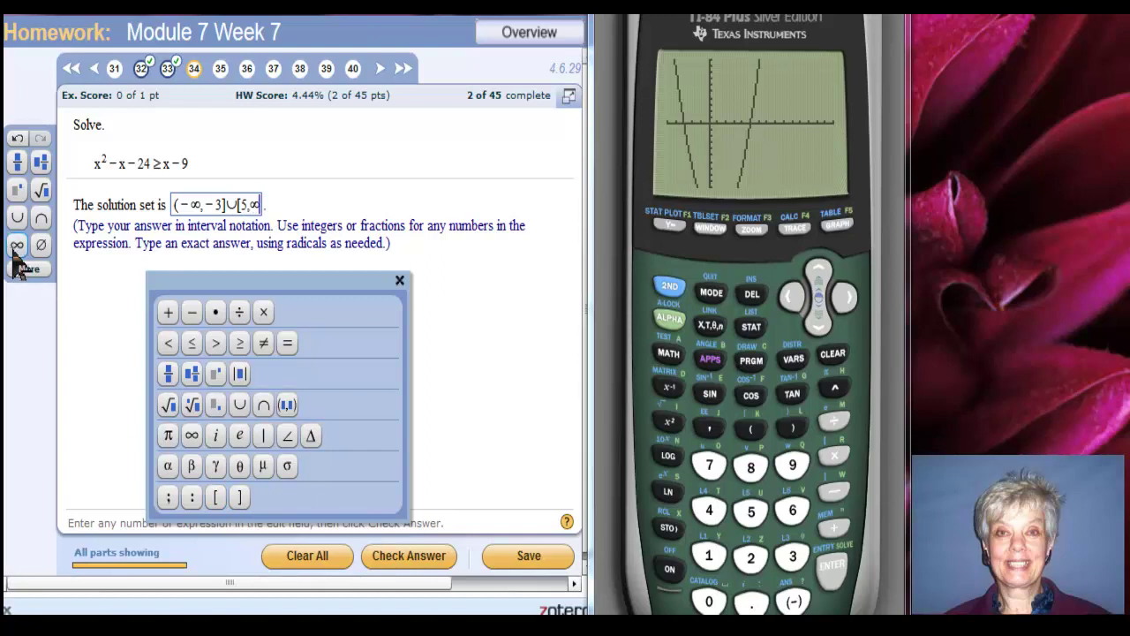
text())
Step: Check the answer to exercise 34, dismiss the feedback and open exercise 35
click(433, 559)
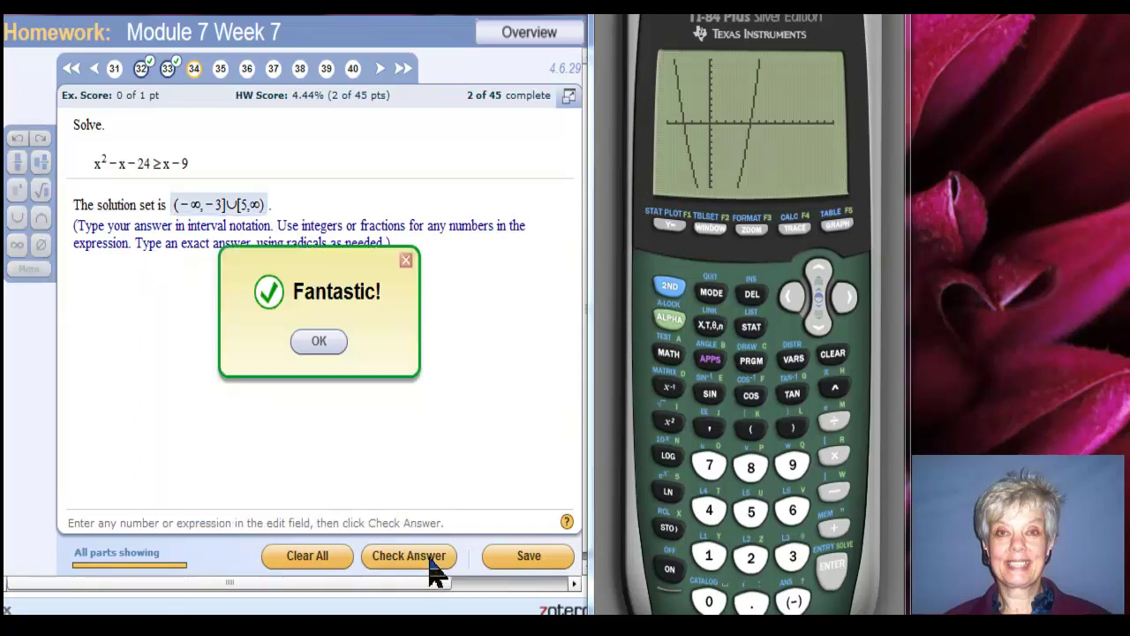
click(318, 343)
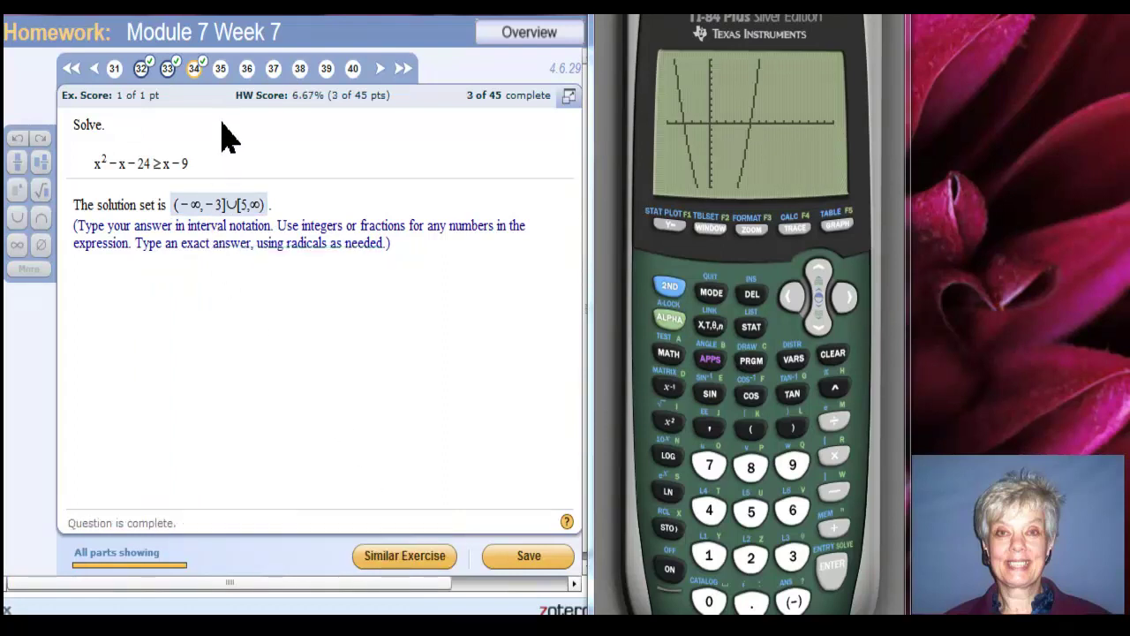
click(220, 71)
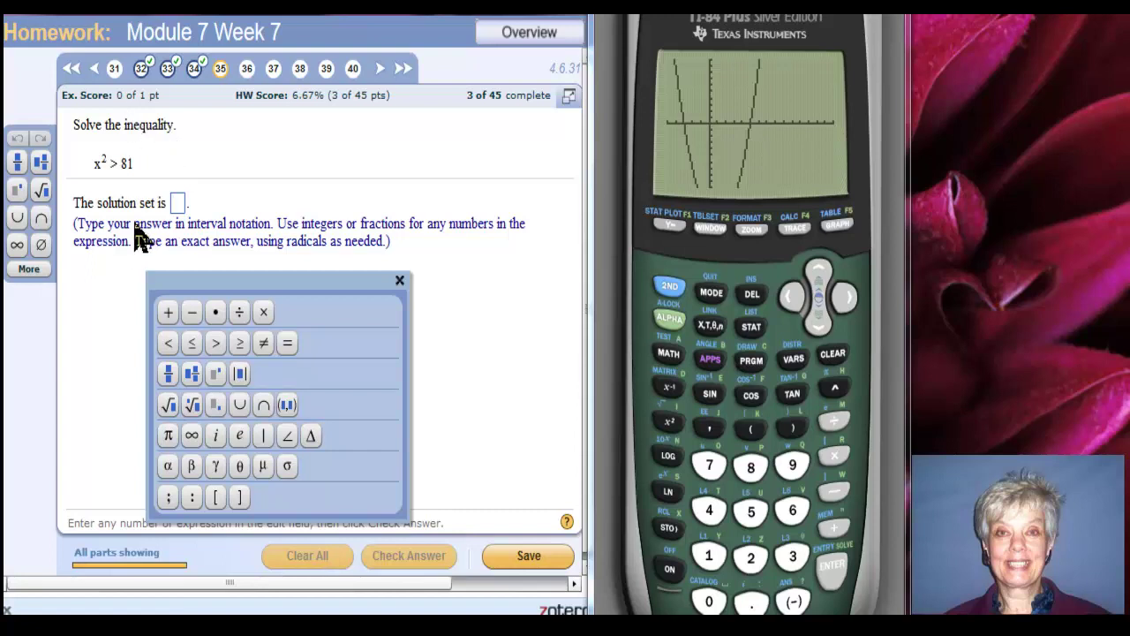
Step: Switch to IPEVO Presenter for the handwritten work, replace Y1 on the calculator with X²-81 and graph it with ZStandard
key(alt+Tab)
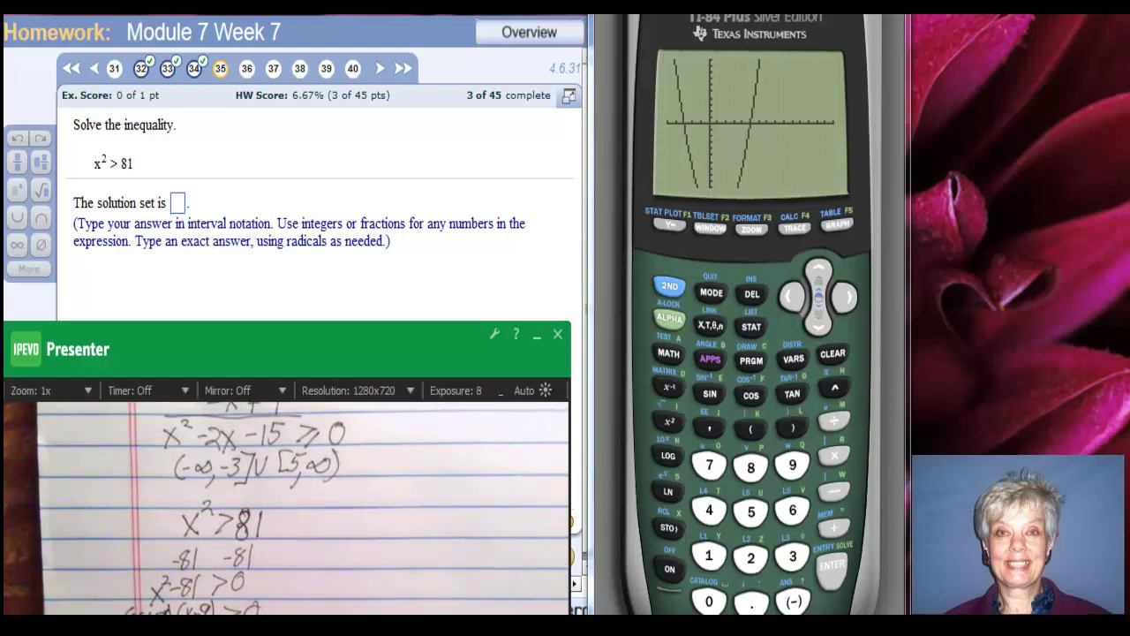
click(667, 227)
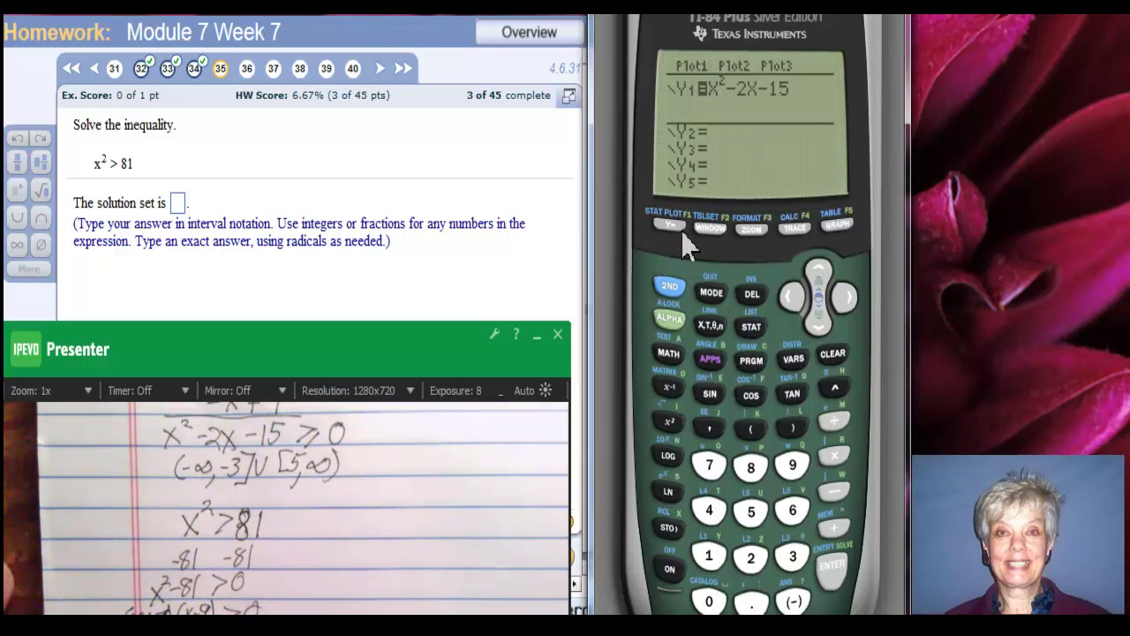
click(830, 355)
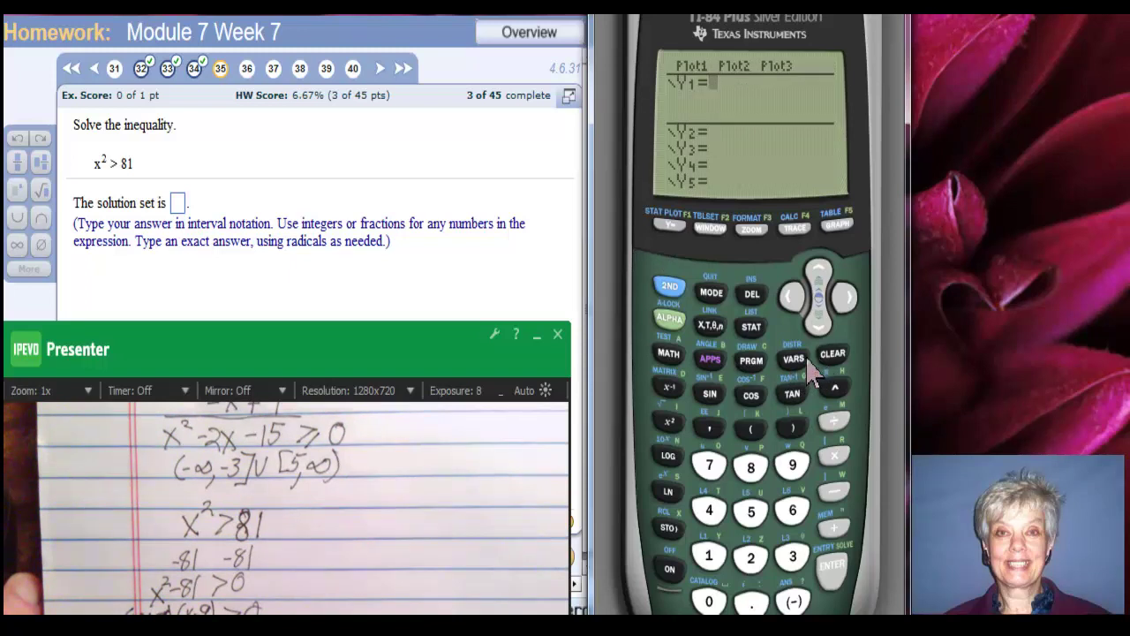
click(710, 326)
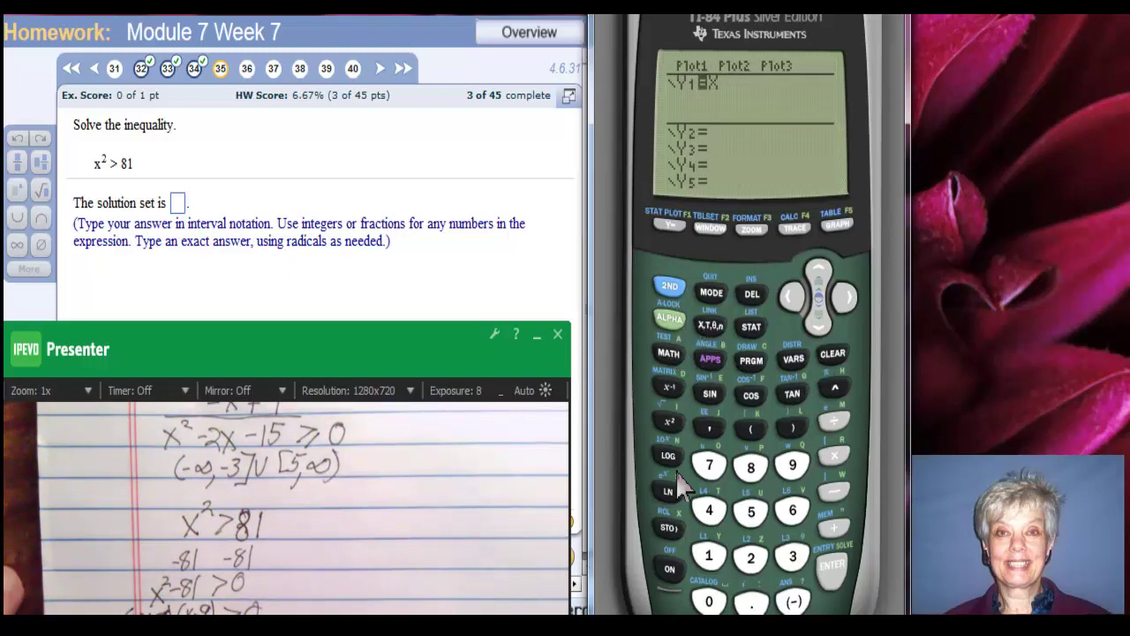
click(668, 424)
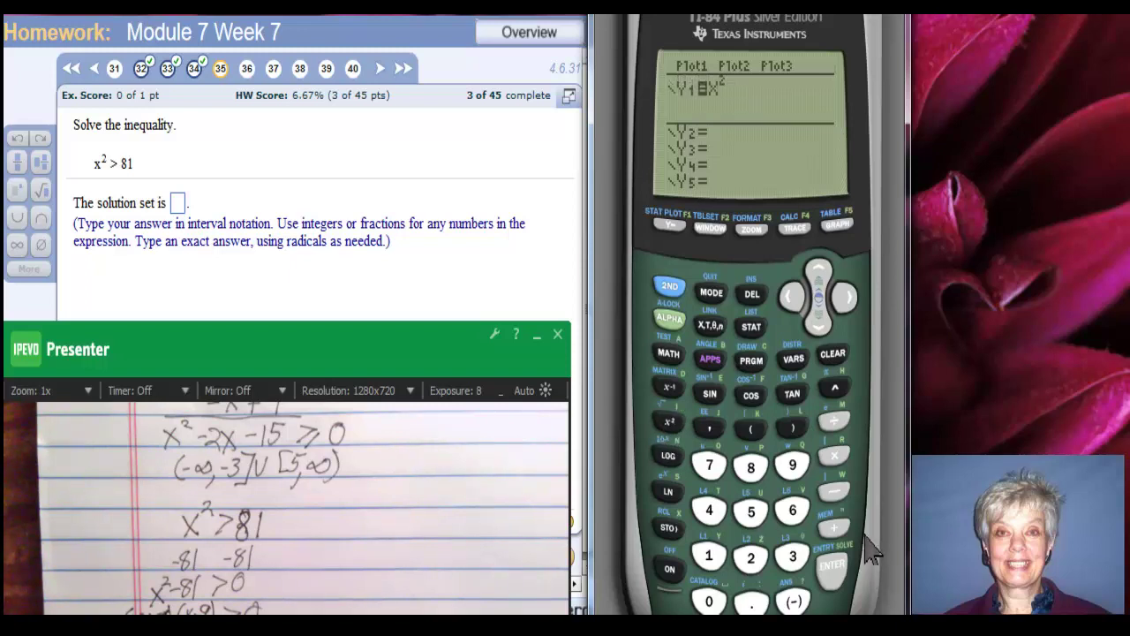
click(834, 491)
click(751, 466)
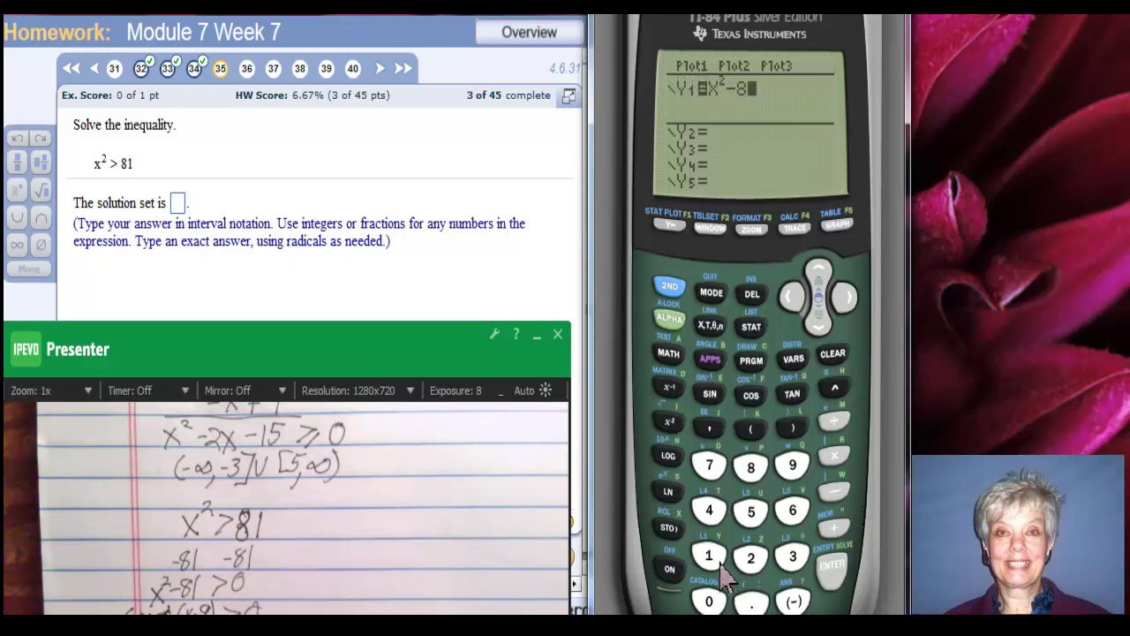
click(717, 558)
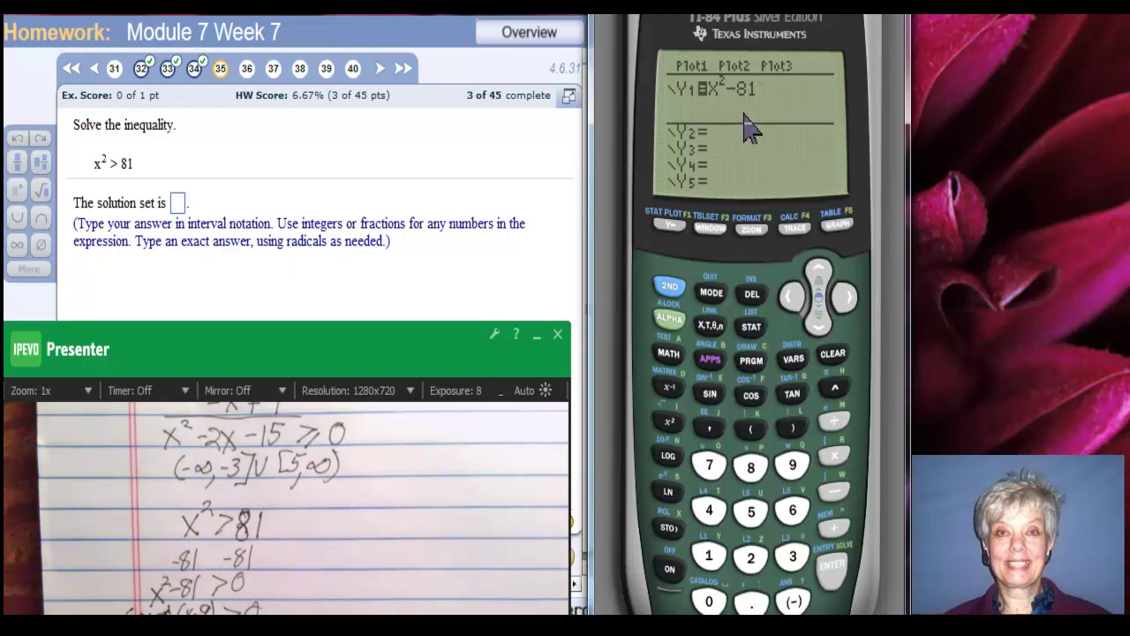
click(751, 231)
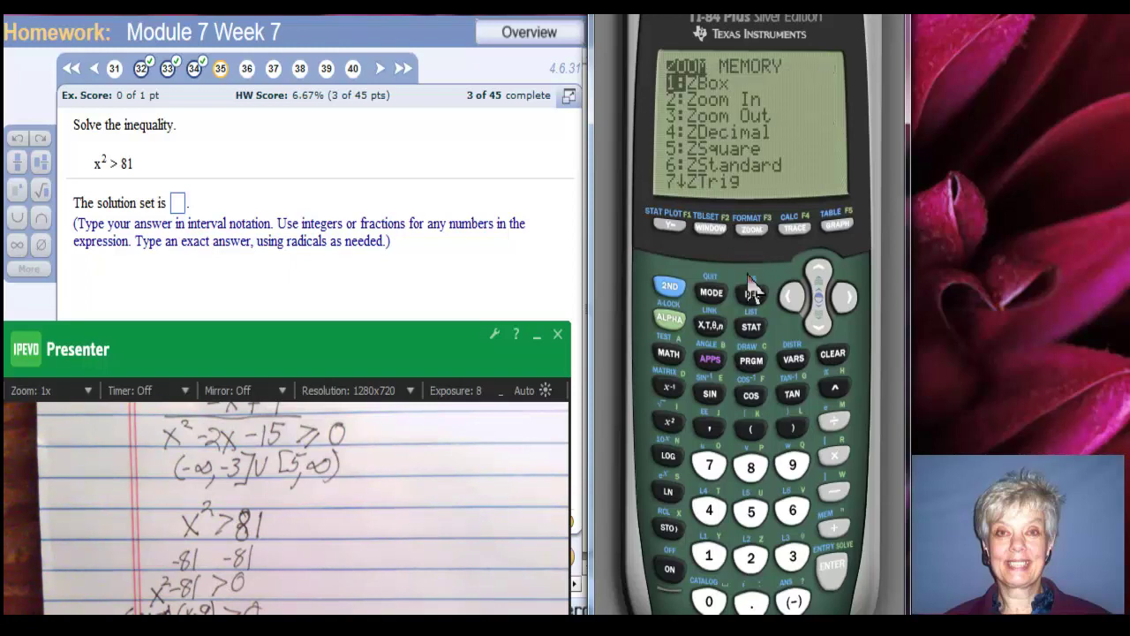
click(794, 514)
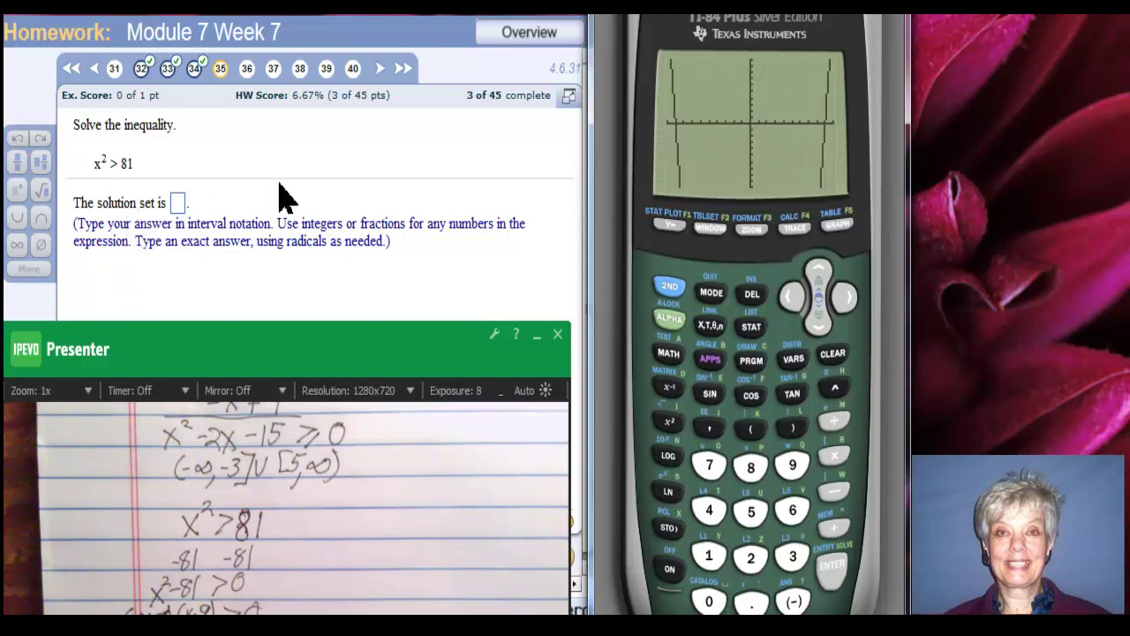
Step: Set the calculator's graph window to Xmin -20 and Xmax 20, and redraw the graph
click(717, 229)
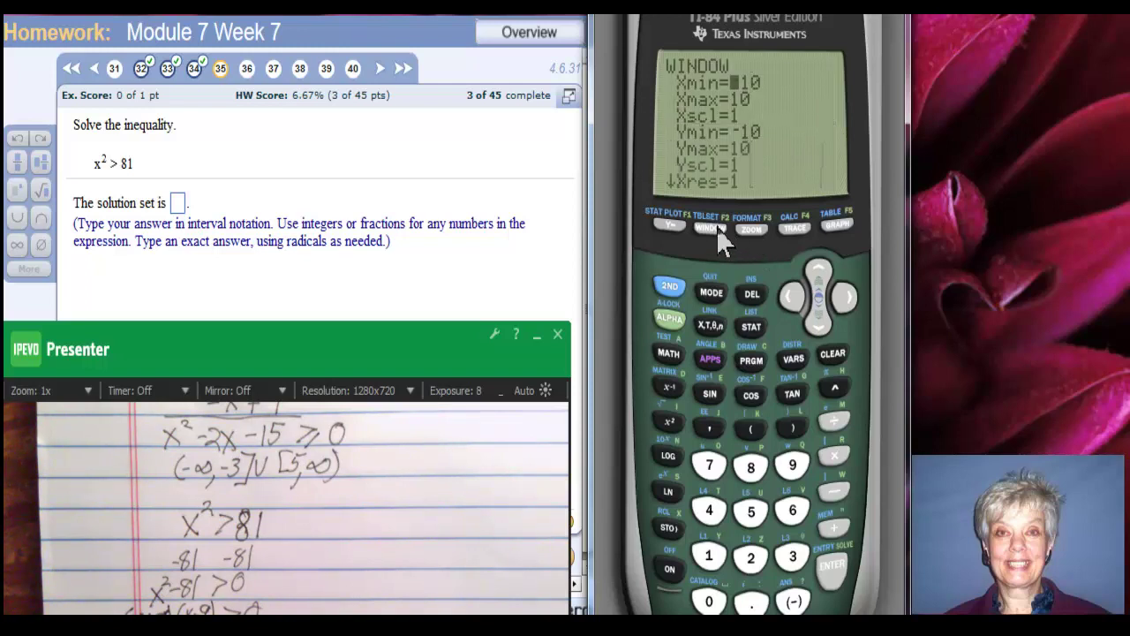
click(797, 605)
click(753, 558)
key(0)
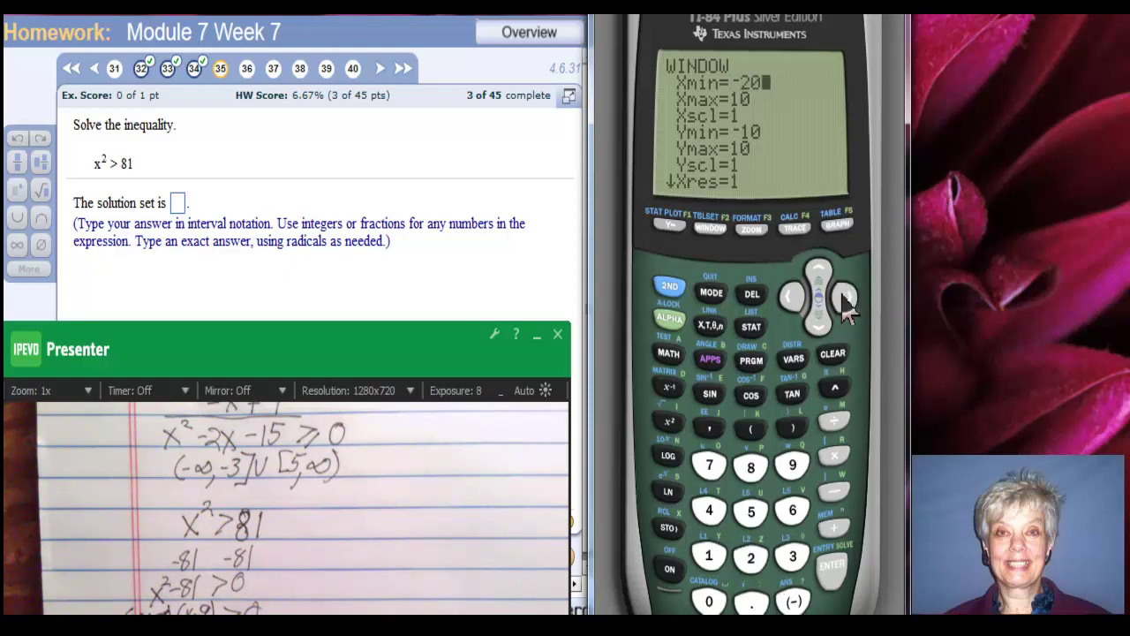
click(818, 325)
click(751, 558)
click(710, 601)
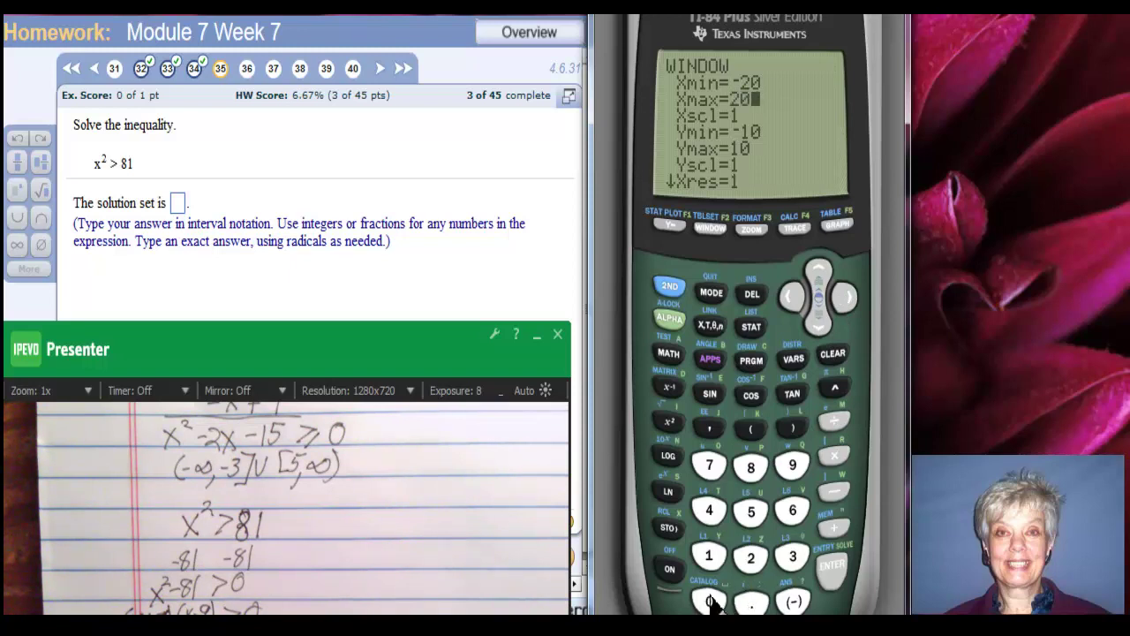
click(838, 228)
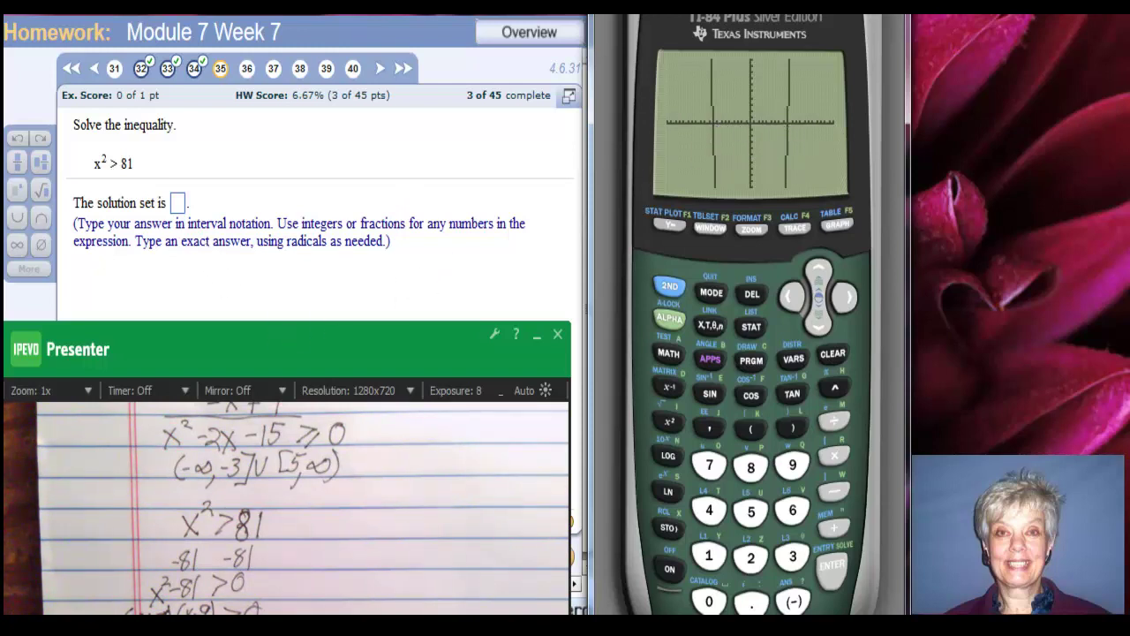
Step: Enter (-∞,-9) as the first interval of exercise 35's solution set
click(176, 204)
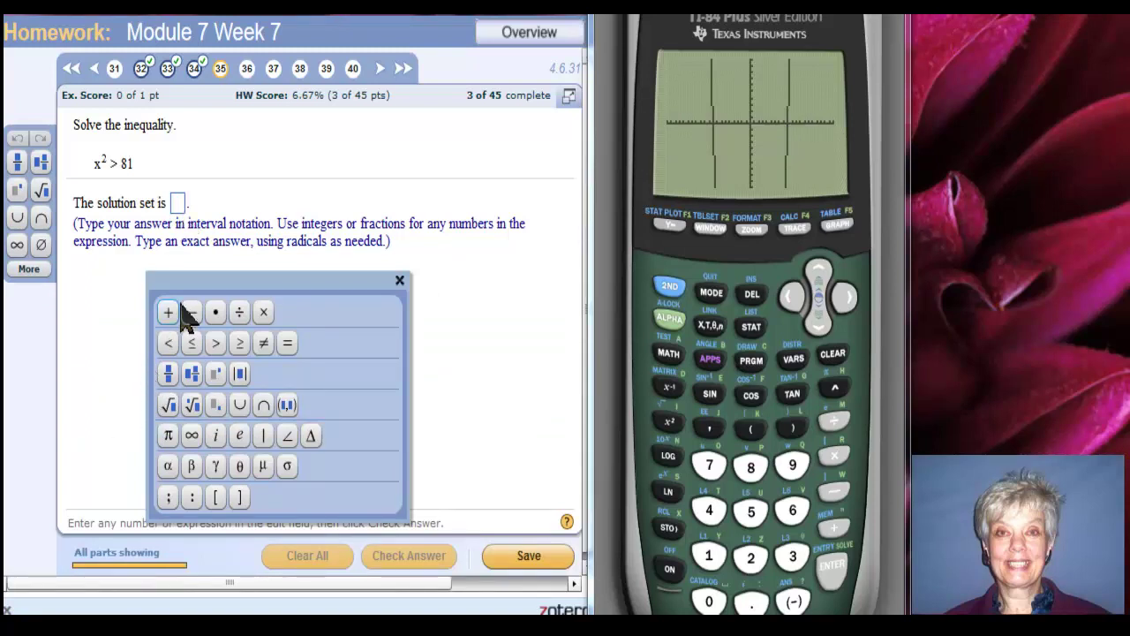
click(287, 406)
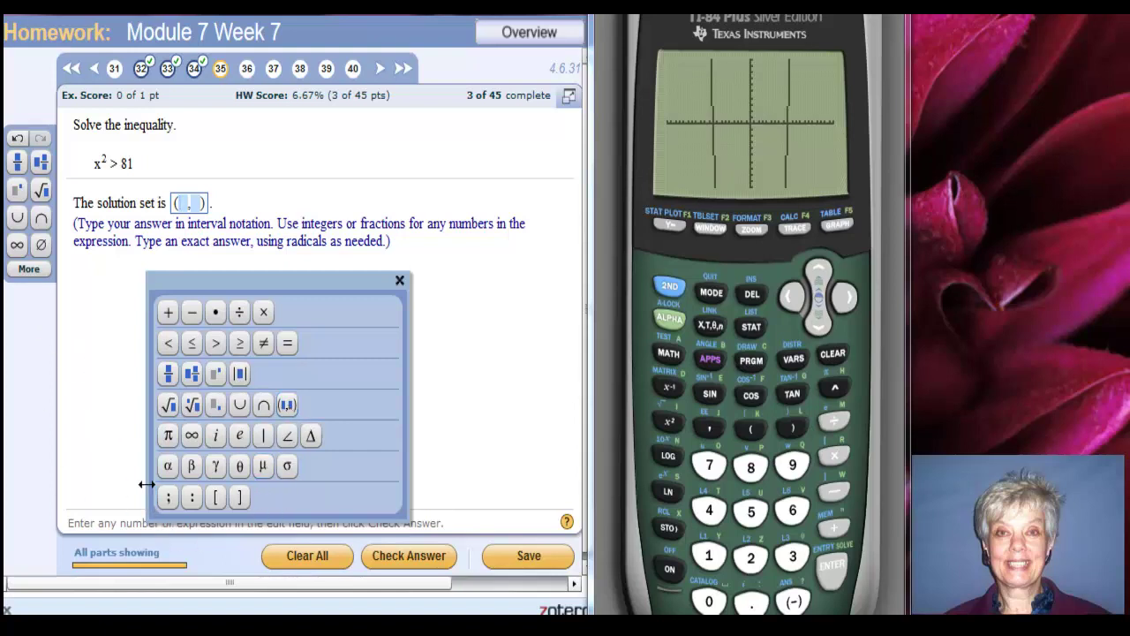
text(-)
click(16, 244)
click(210, 208)
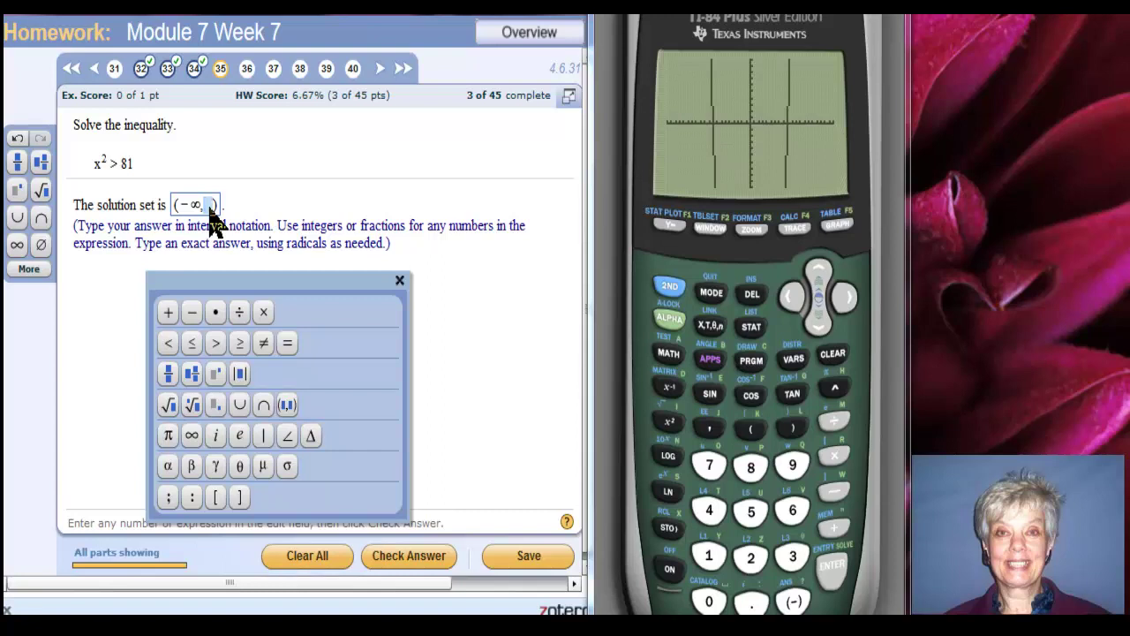
text(-9)
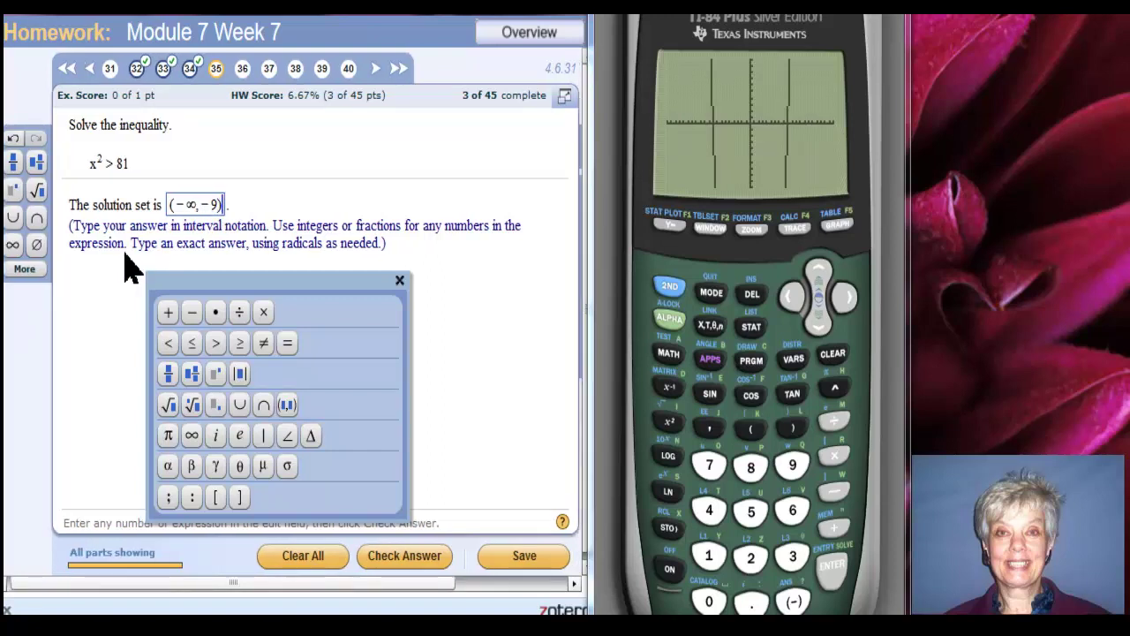
Step: Append ∪(9,∞) to the first interval in exercise 35's solution set
click(13, 218)
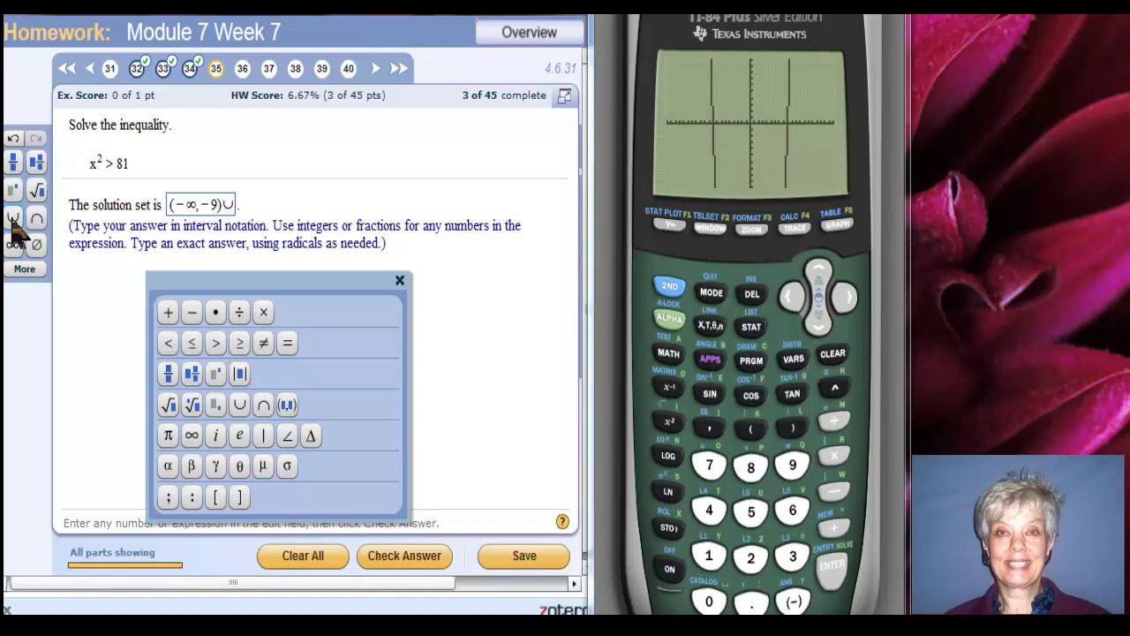
click(288, 407)
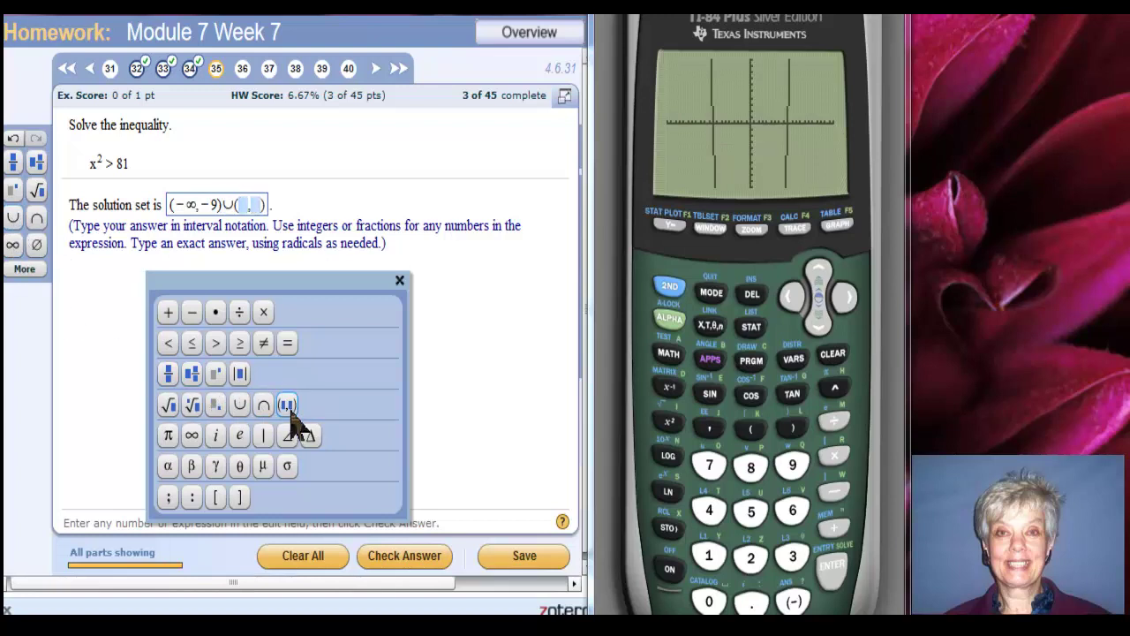
text(9)
key(Right)
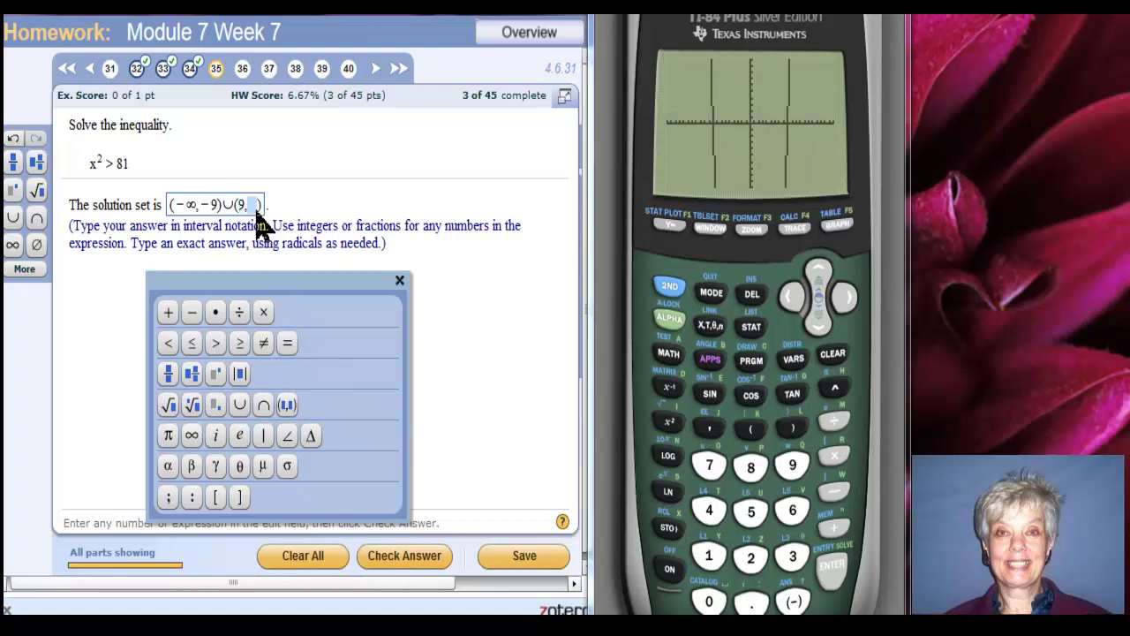
click(12, 246)
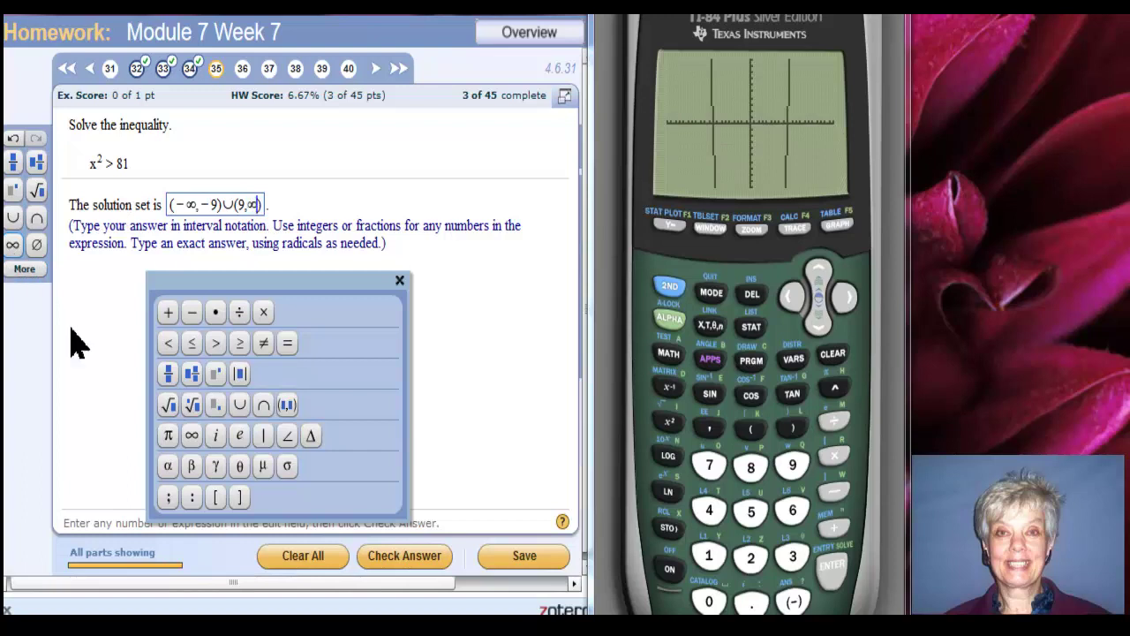
Step: Check the answer to exercise 35, dismiss the feedback and skip ahead to exercise 38
click(406, 562)
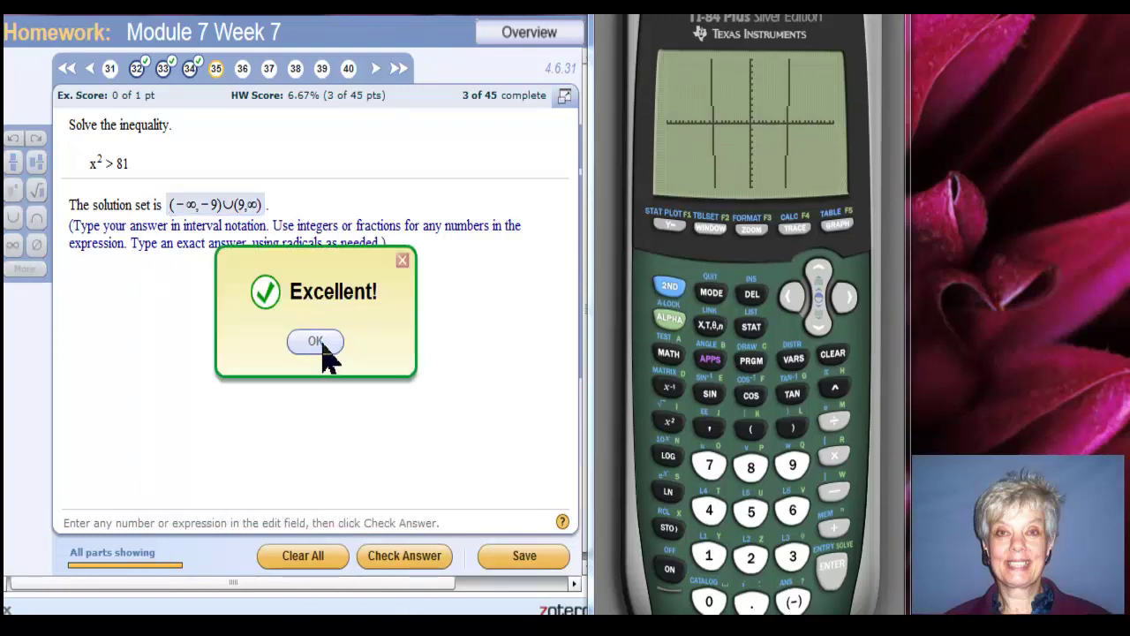
click(320, 342)
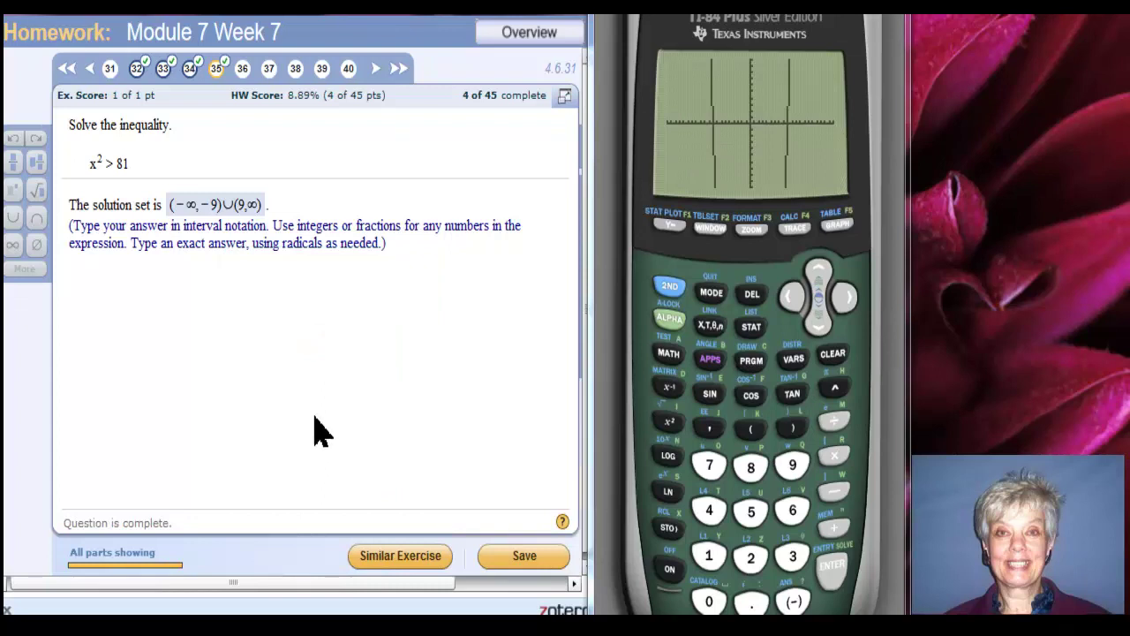
click(243, 69)
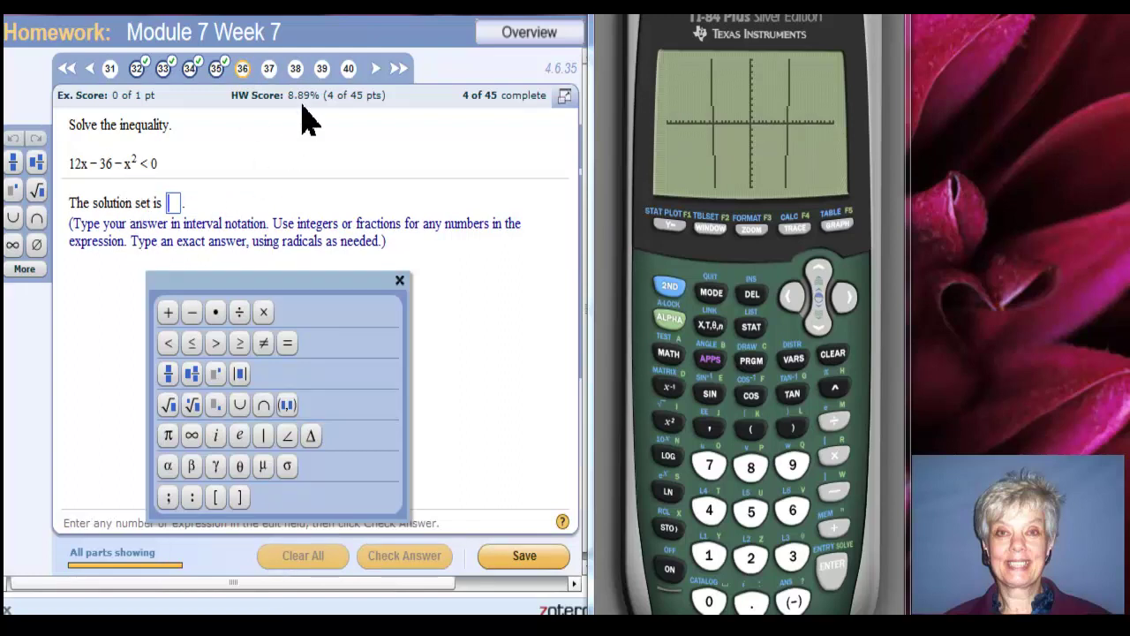
click(265, 67)
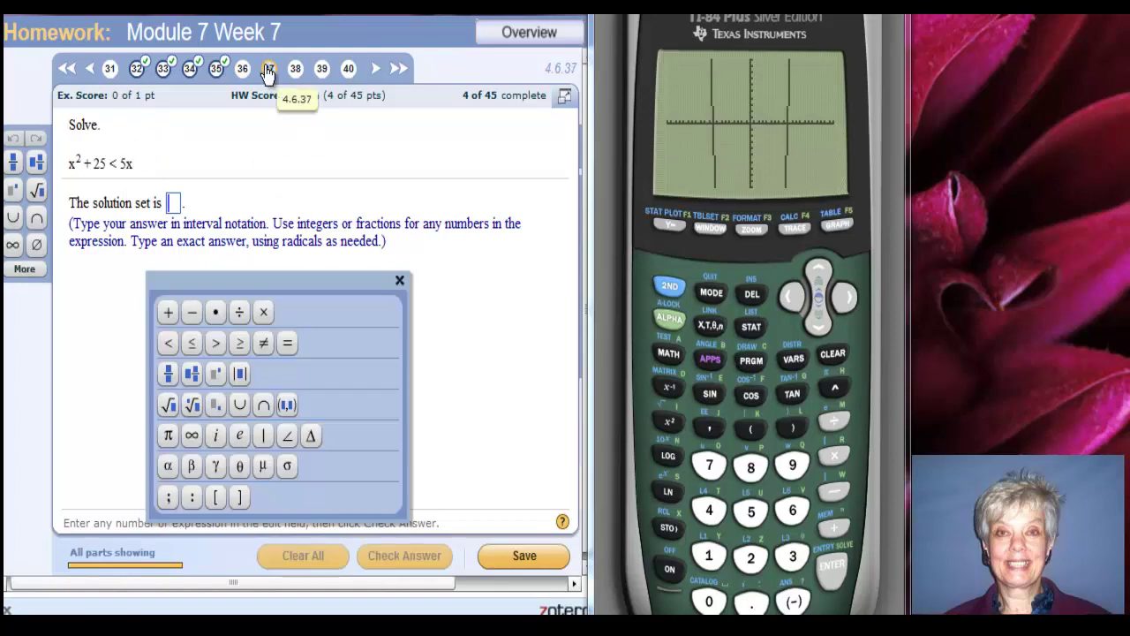
click(295, 69)
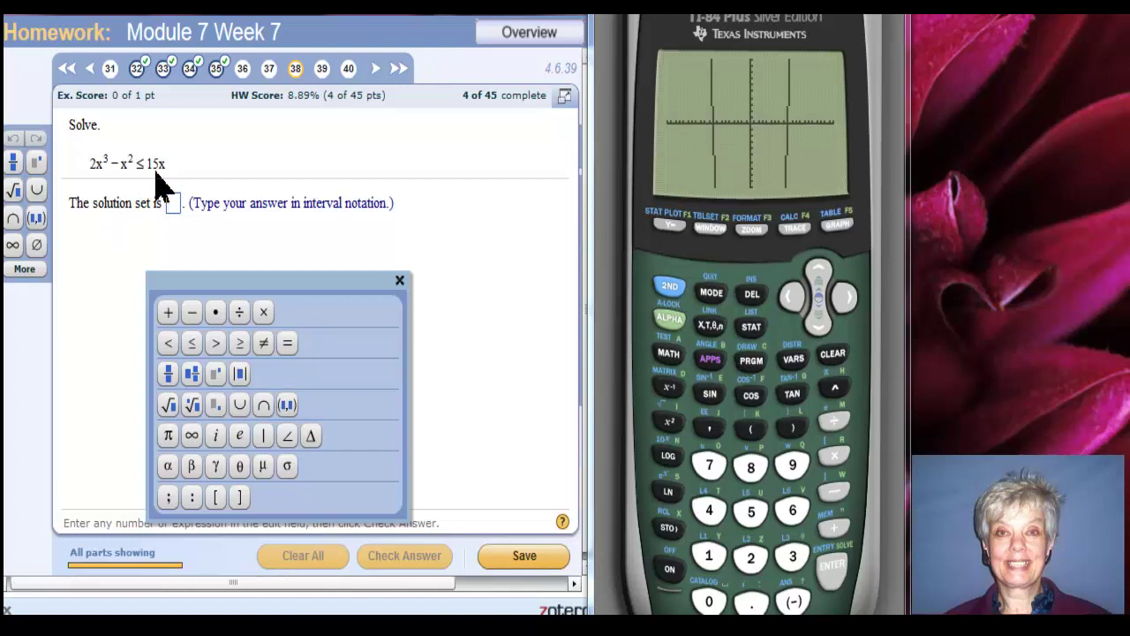
Step: Switch to IPEVO Presenter for exercise 38's handwritten work and replace the calculator's Y1 function with 2X³
click(173, 203)
key(alt+Tab)
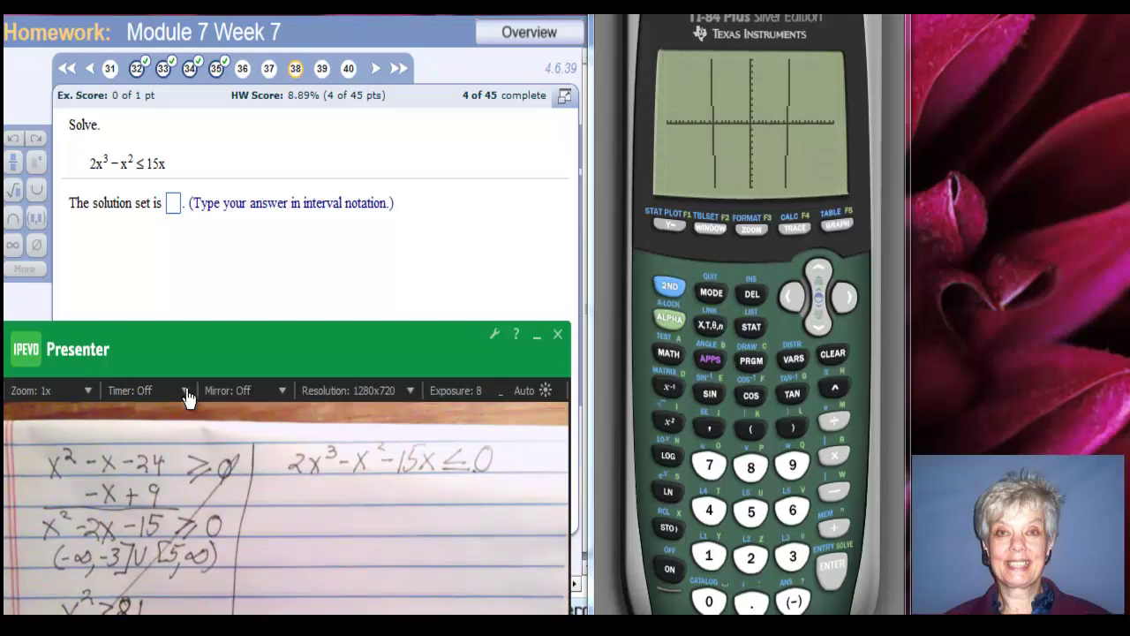
click(668, 228)
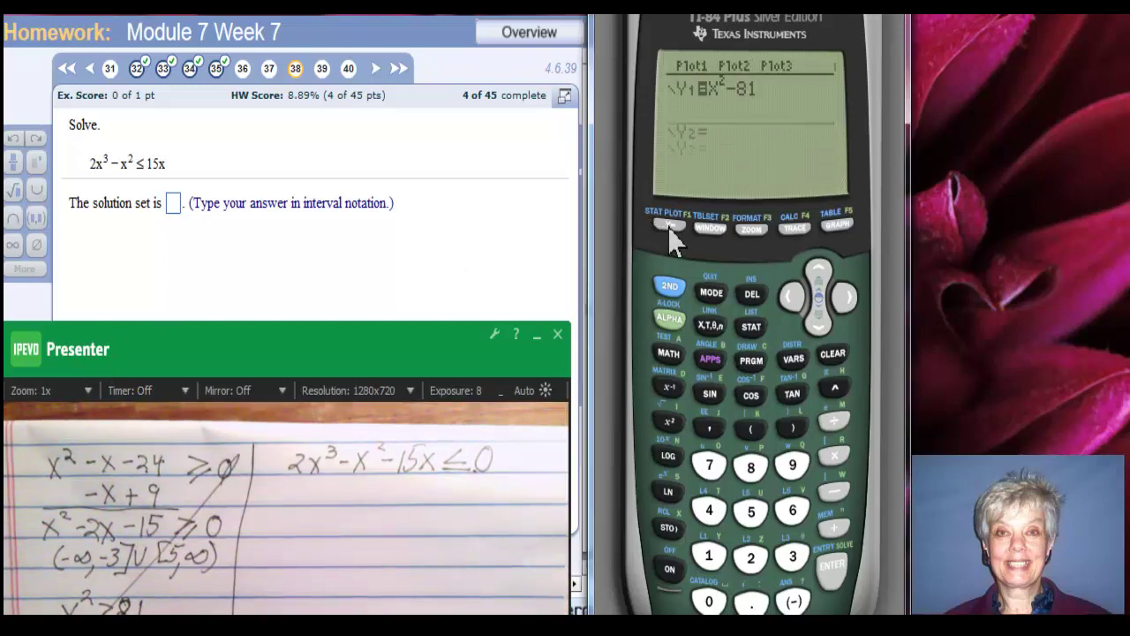
click(836, 357)
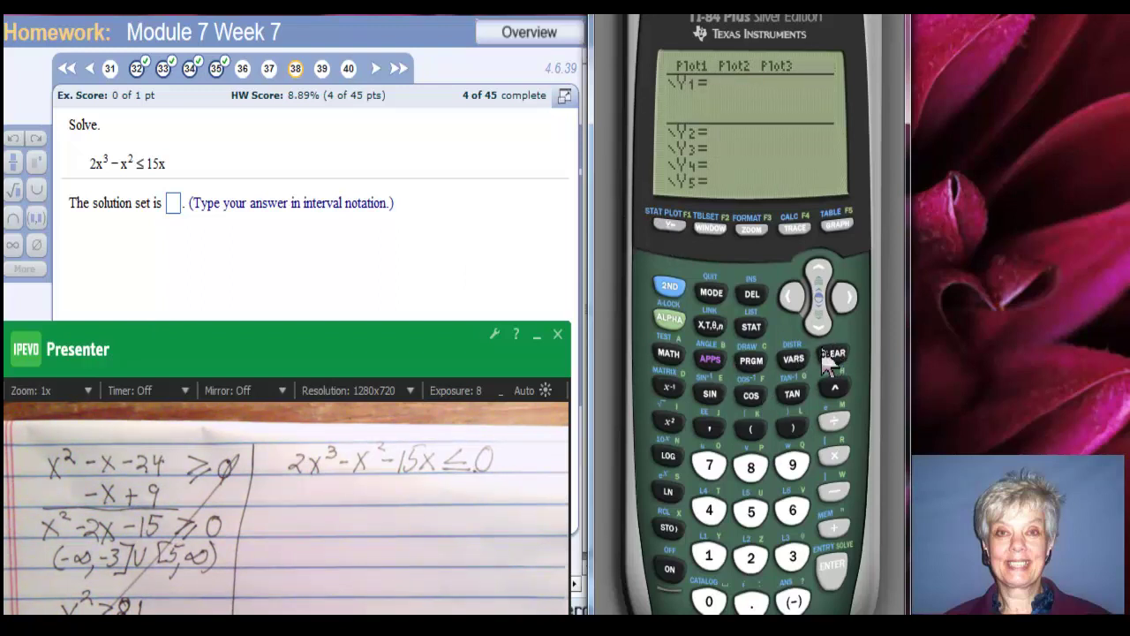
click(751, 560)
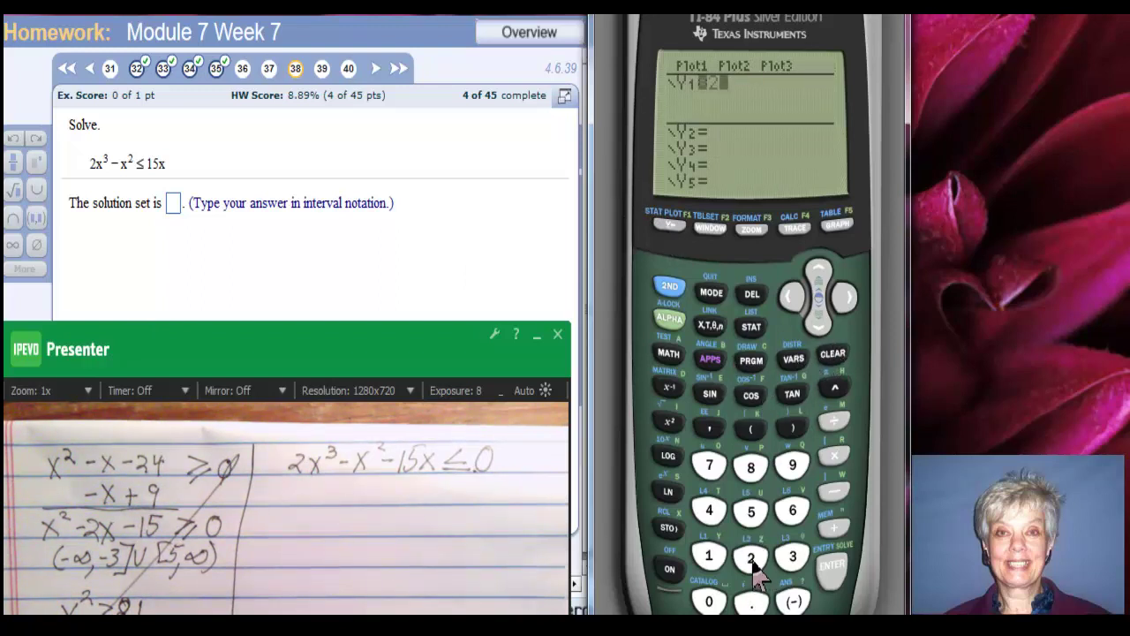
click(711, 326)
click(833, 389)
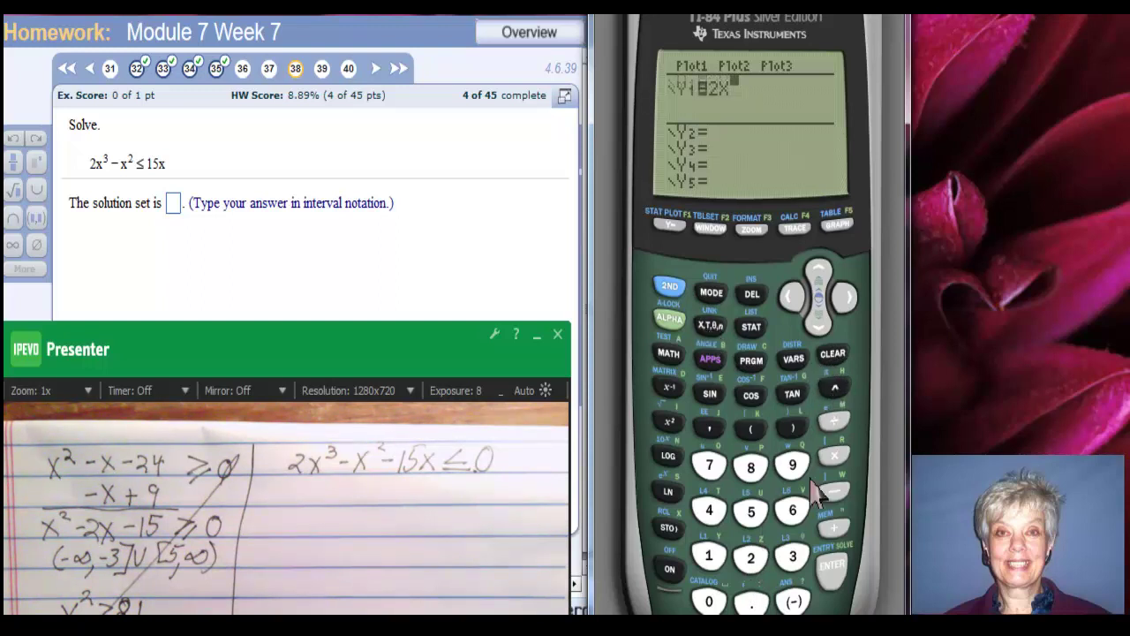
click(792, 558)
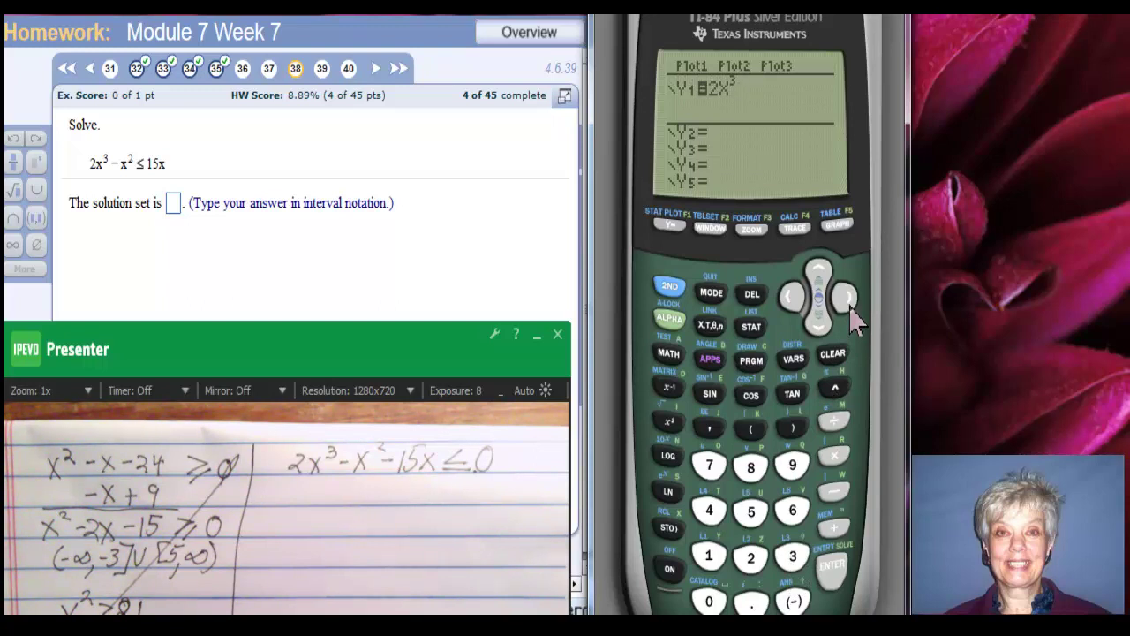
Step: Complete the Y1 function as 2X³-X²-15X and graph it on the calculator
click(833, 492)
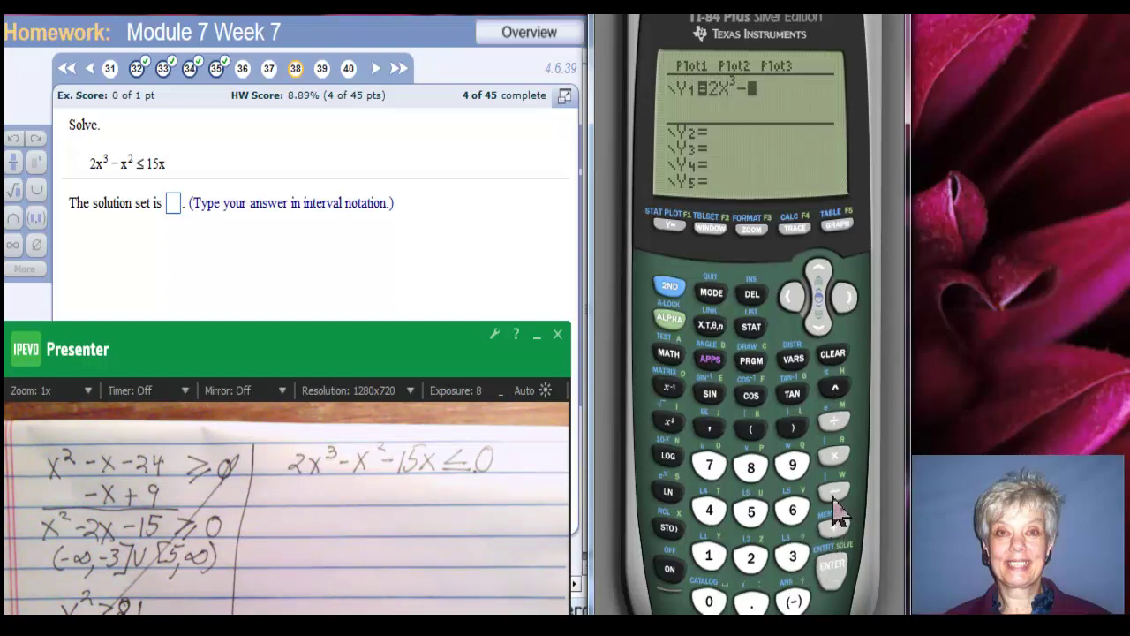
click(712, 327)
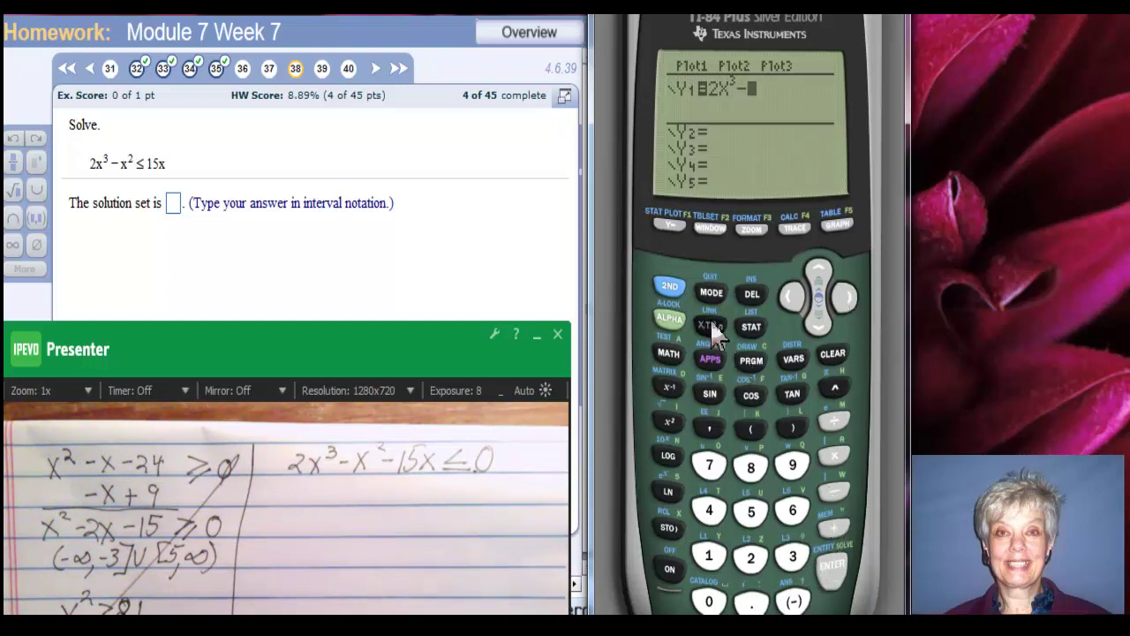
click(672, 426)
click(837, 493)
click(708, 556)
click(752, 512)
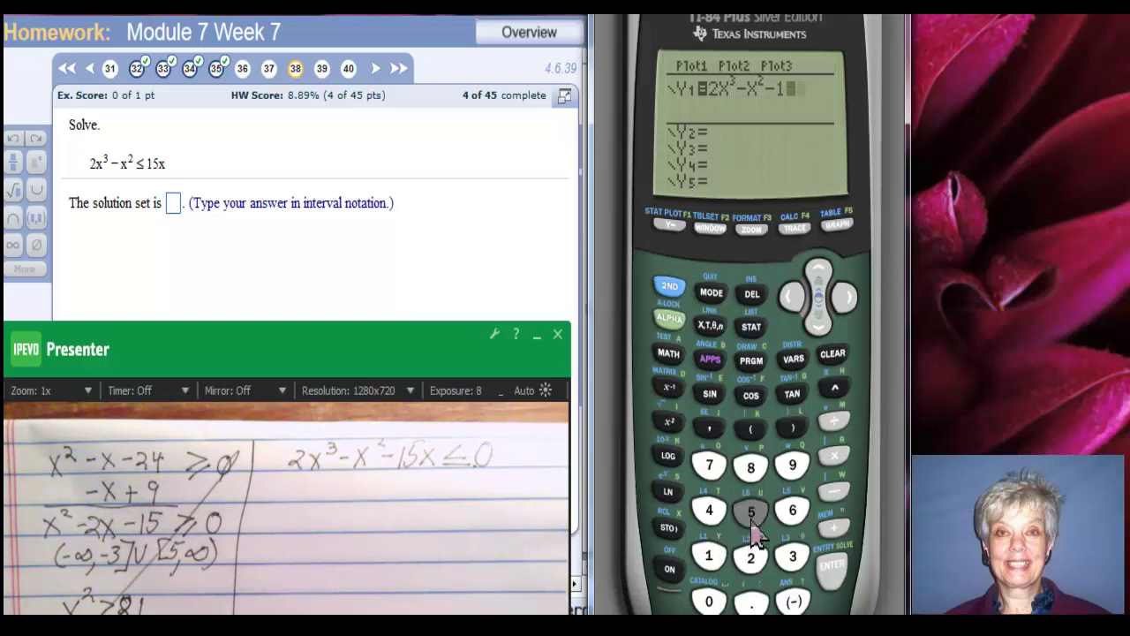
click(710, 326)
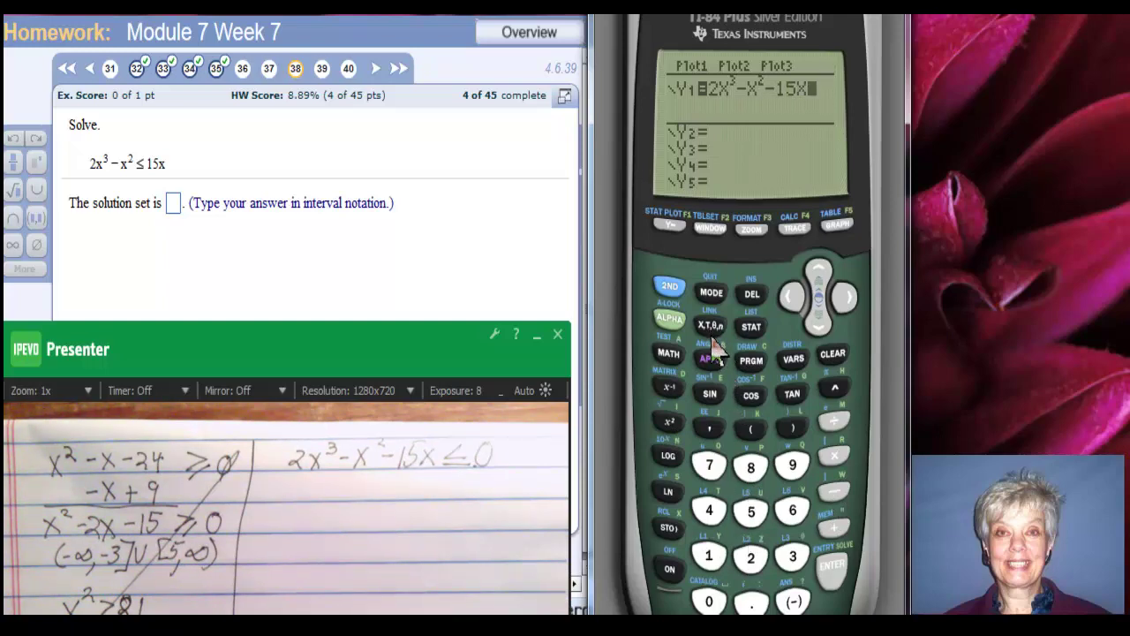
click(845, 227)
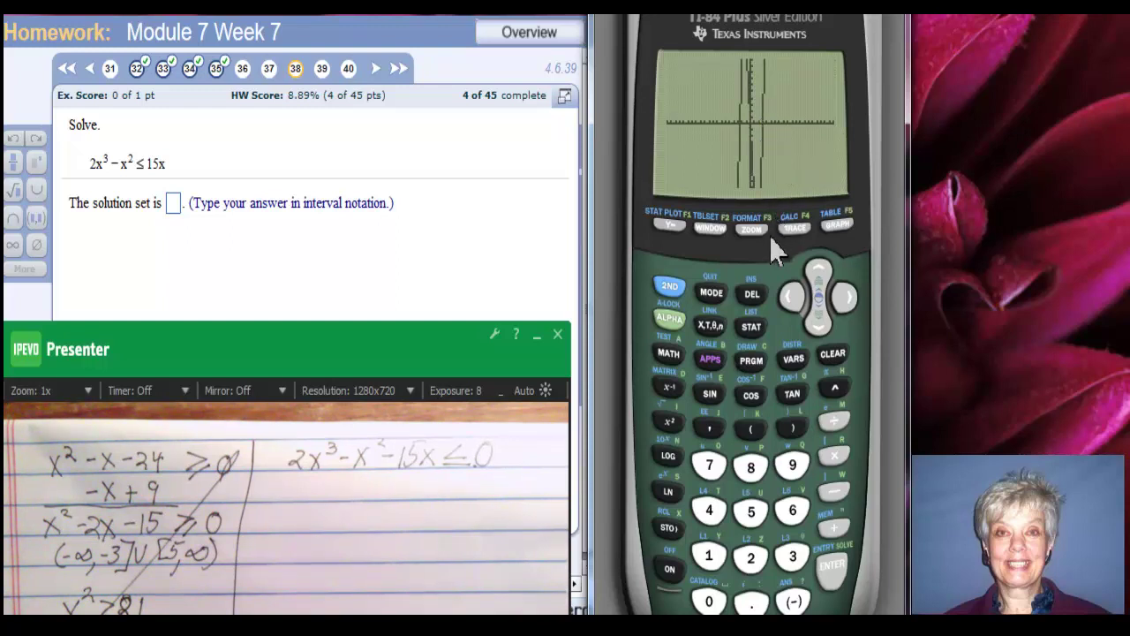
Step: Set the graph window's Xmin to -10 and Xmax to 10
click(711, 230)
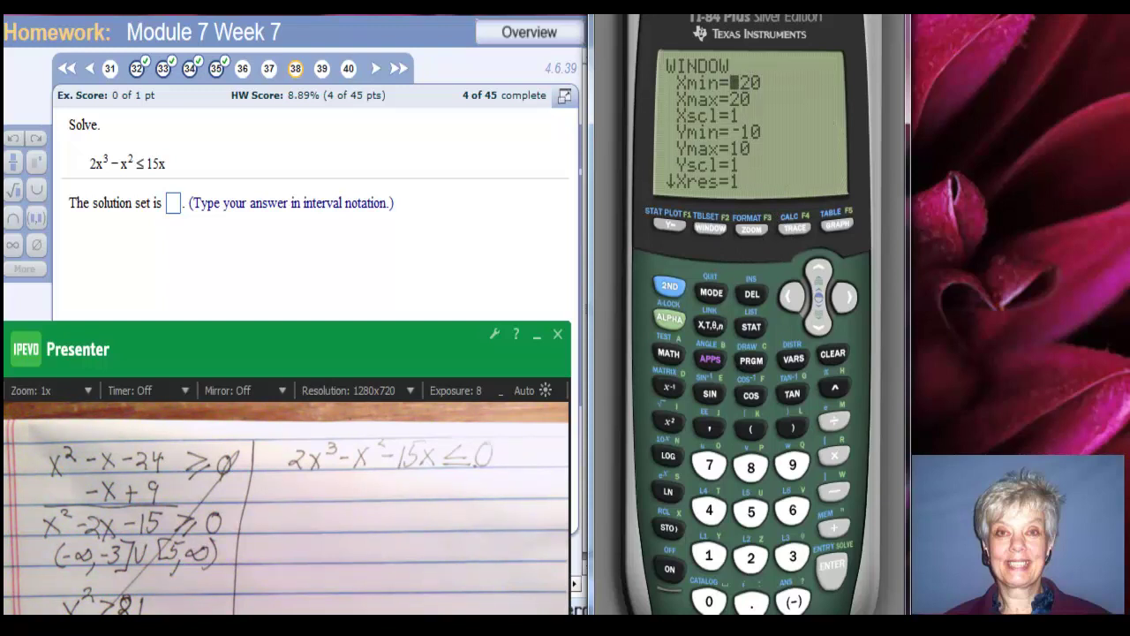
click(795, 603)
click(709, 557)
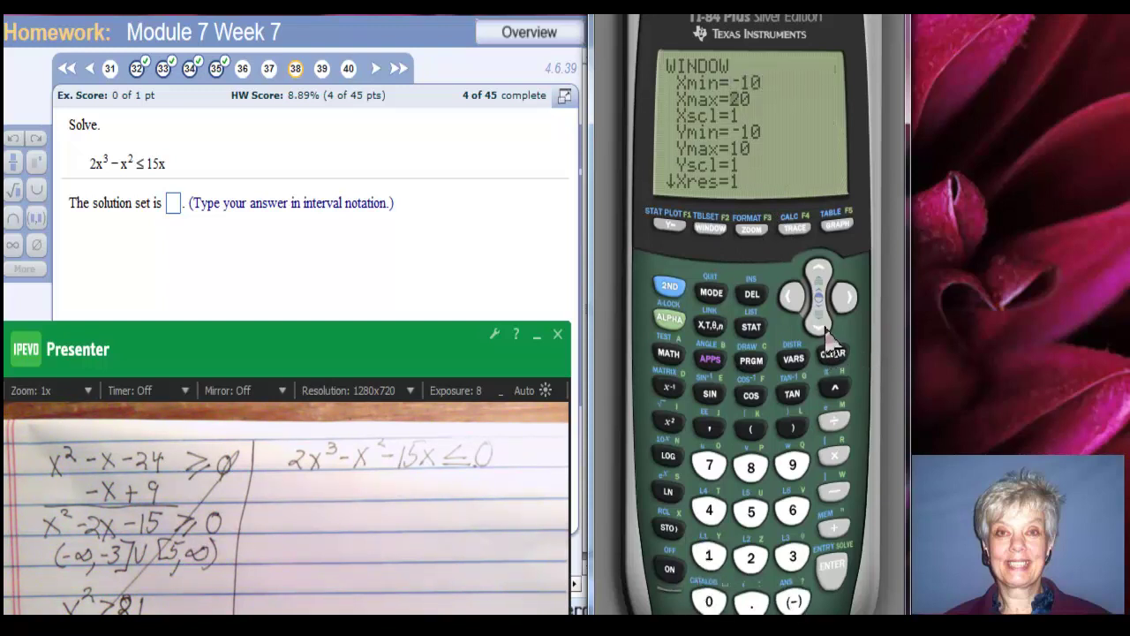
click(712, 556)
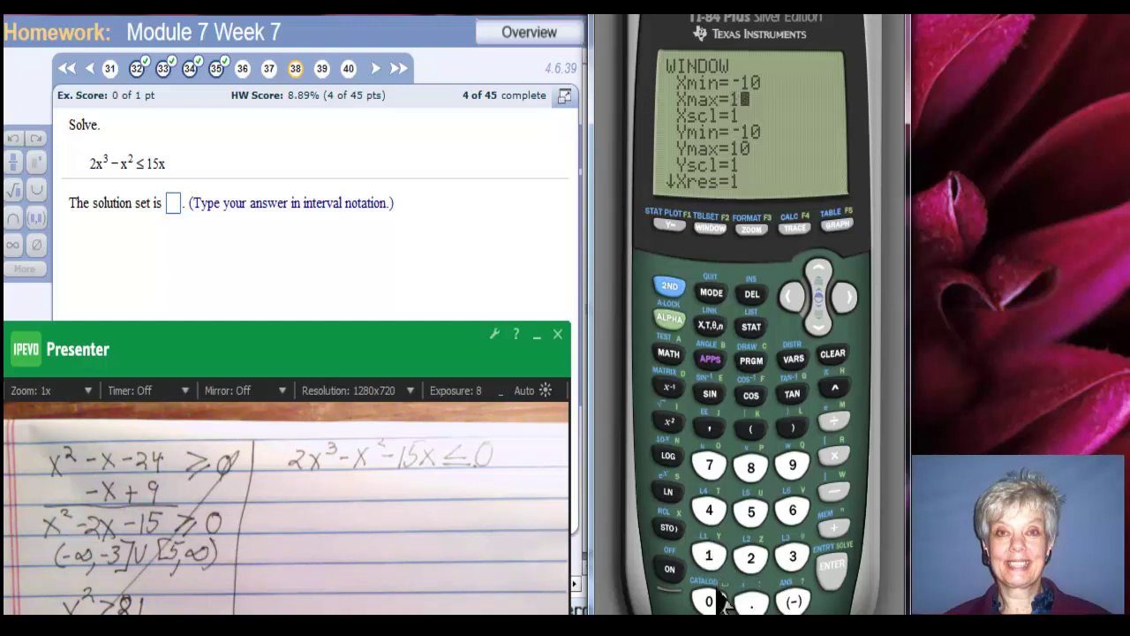
click(718, 597)
Step: Set the graph window's Ymin to -20 and Ymax to 20, and redraw the graph
click(793, 604)
click(751, 558)
click(710, 604)
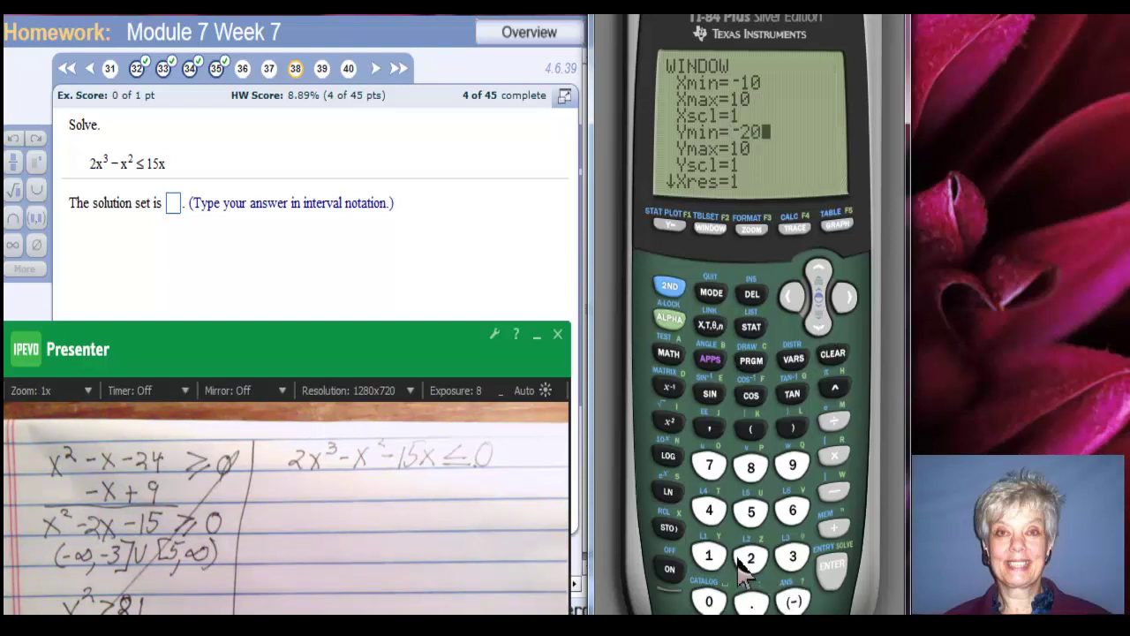
click(824, 322)
click(751, 557)
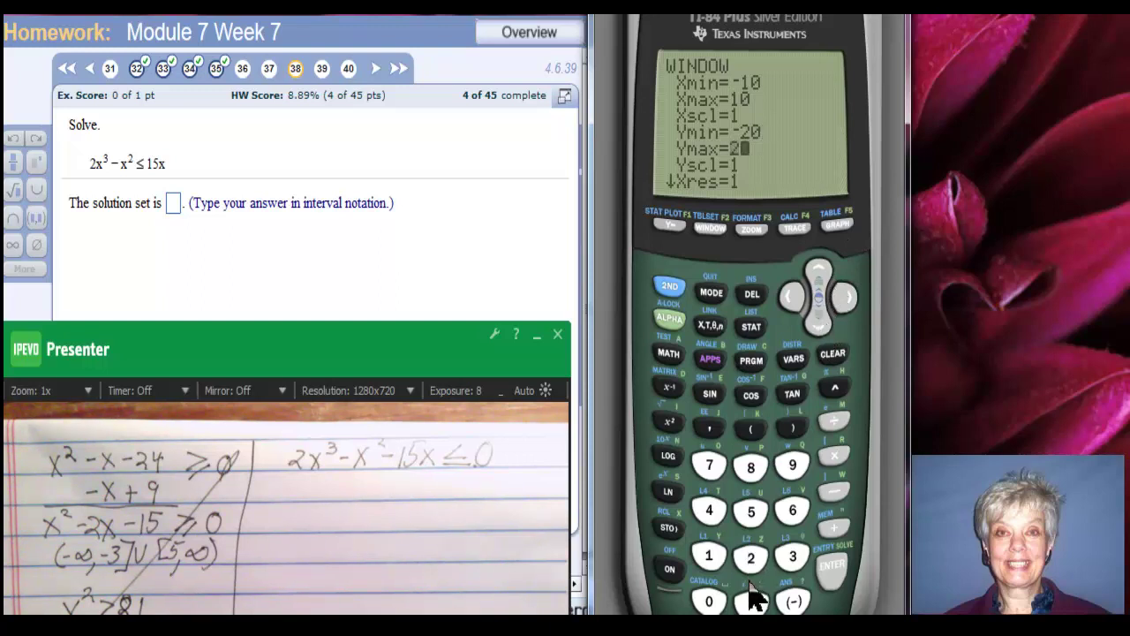
click(710, 604)
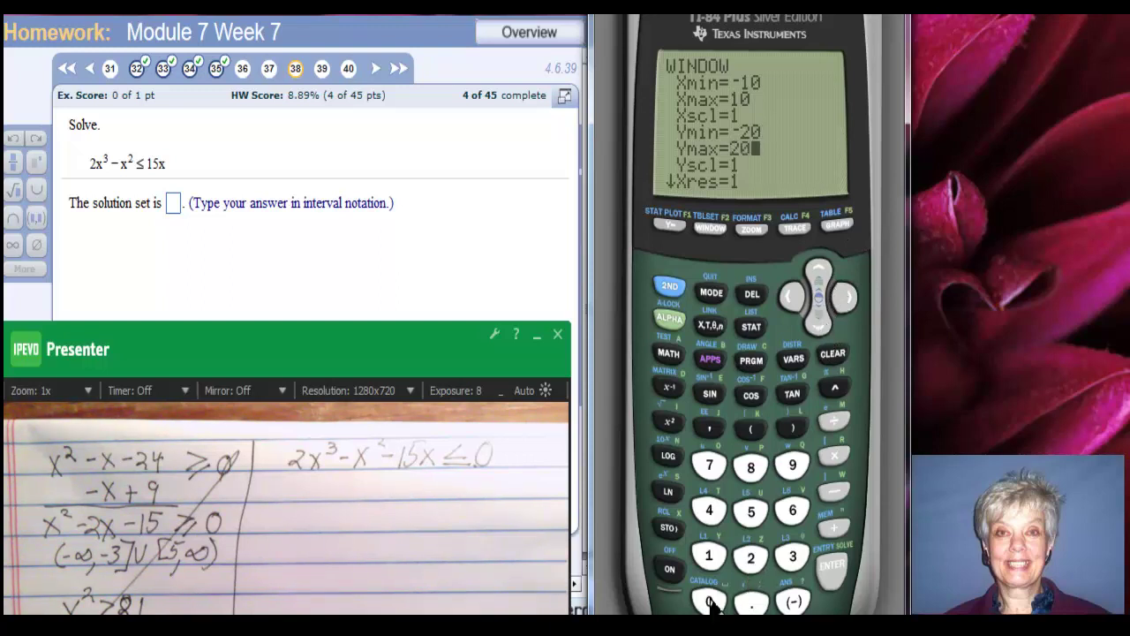
click(839, 225)
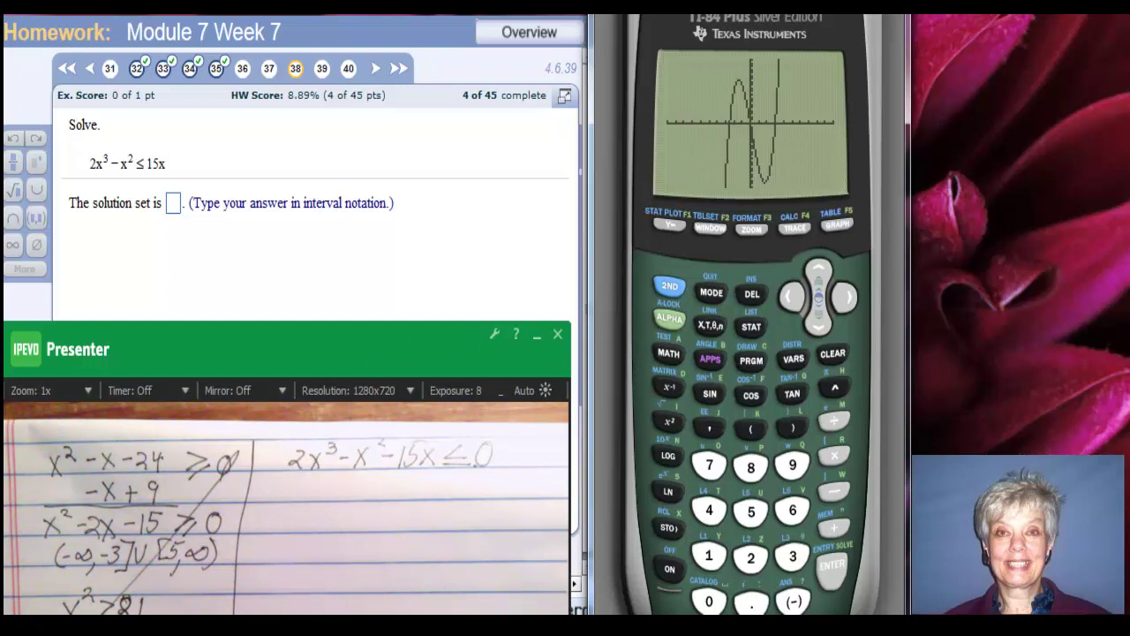
Step: Detach the calculator's LCD into its own window, clear IPEVO Presenter out of the way and place the enlarged graph over the homework page
right_click(717, 55)
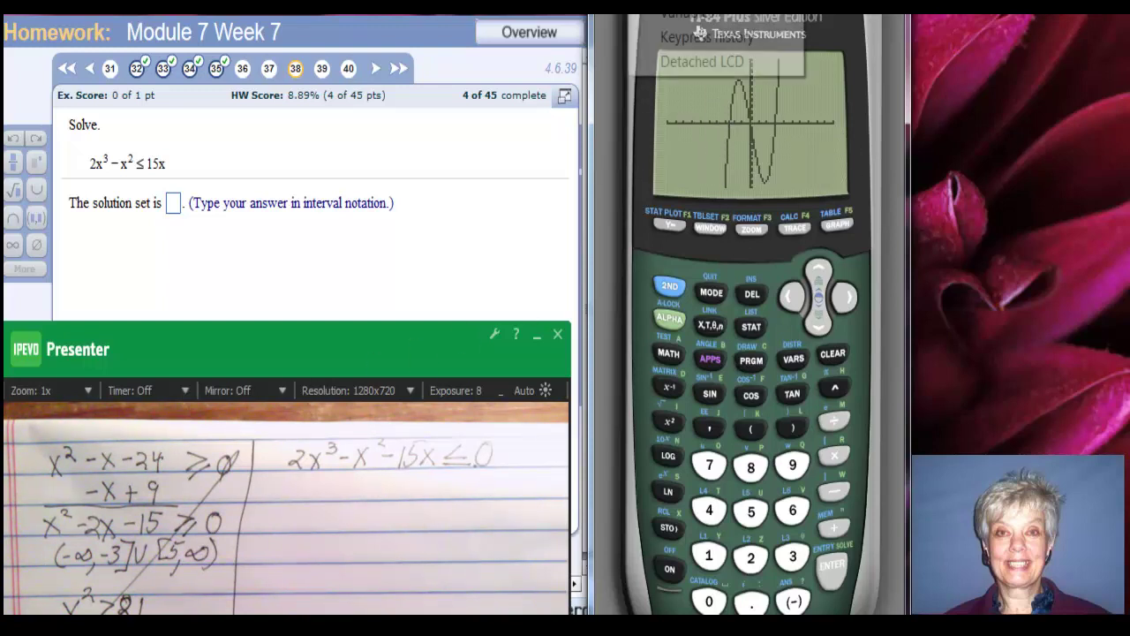
click(672, 69)
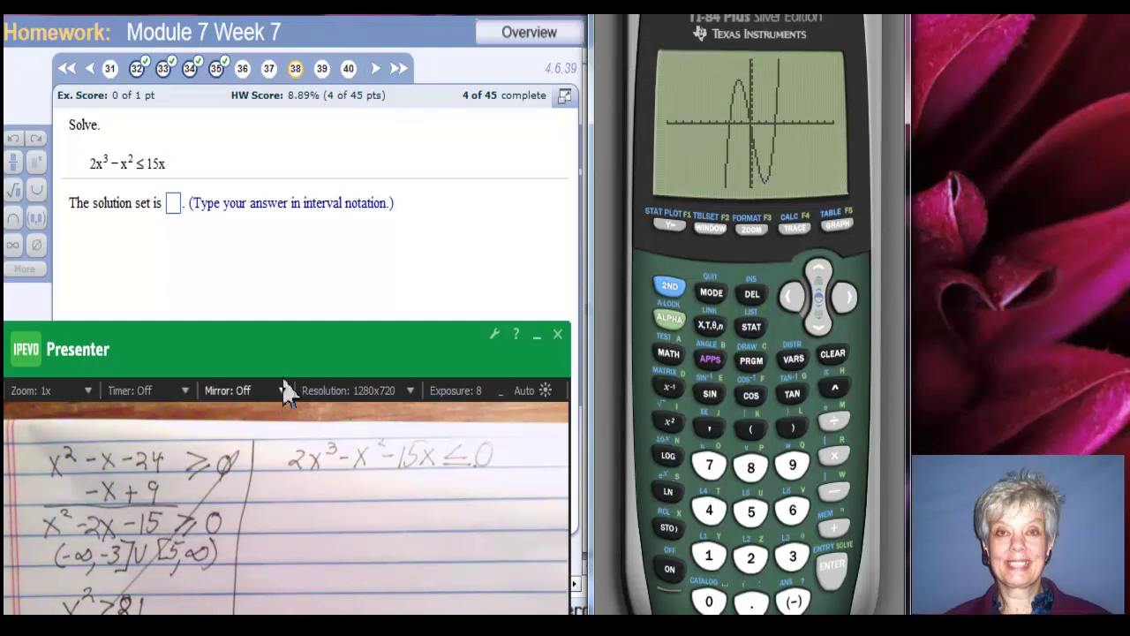
drag(290, 374, 278, 631)
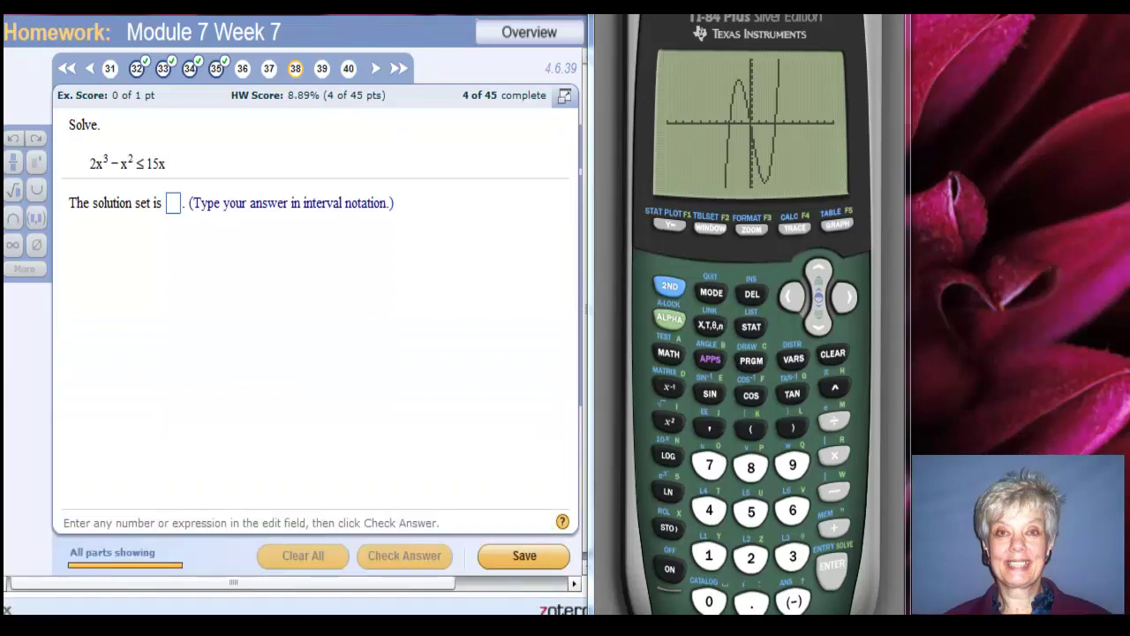
drag(378, 381, 353, 215)
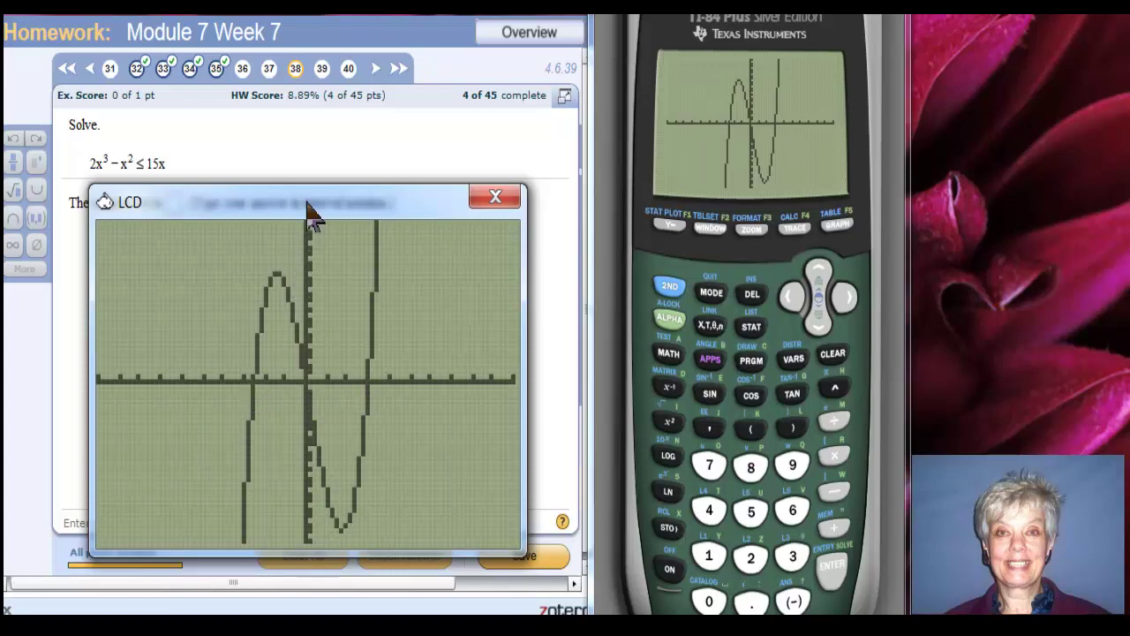
drag(305, 208, 304, 212)
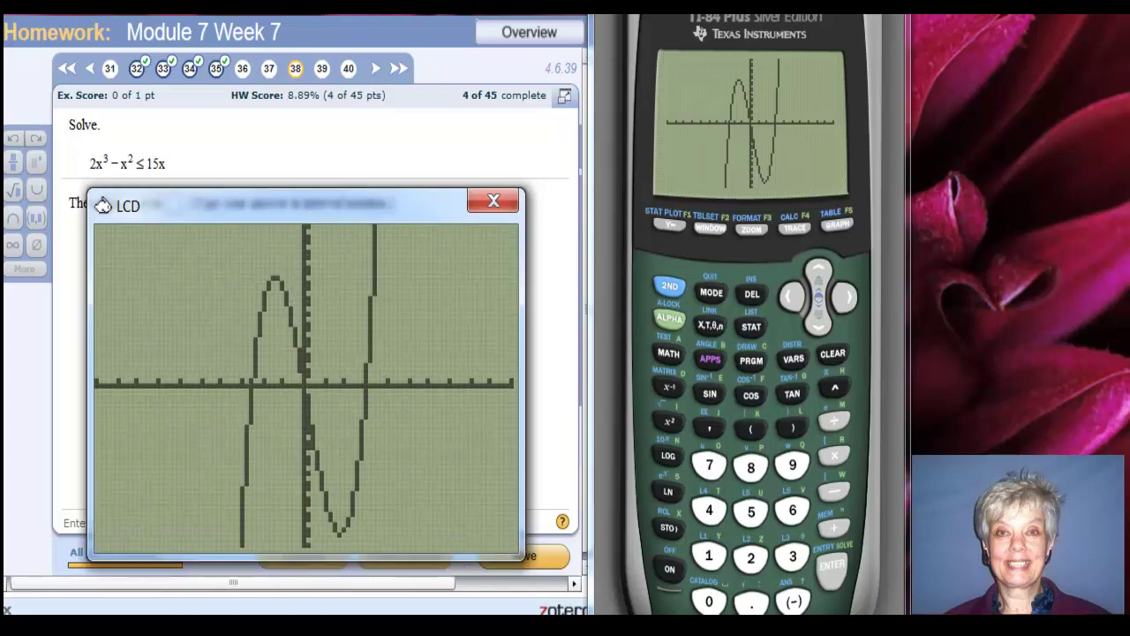
Step: Switch to IPEVO Presenter for the handwritten quadratic formula, clear the calculator screen and start the discriminant expression with (-1)²-4
key(alt+Tab)
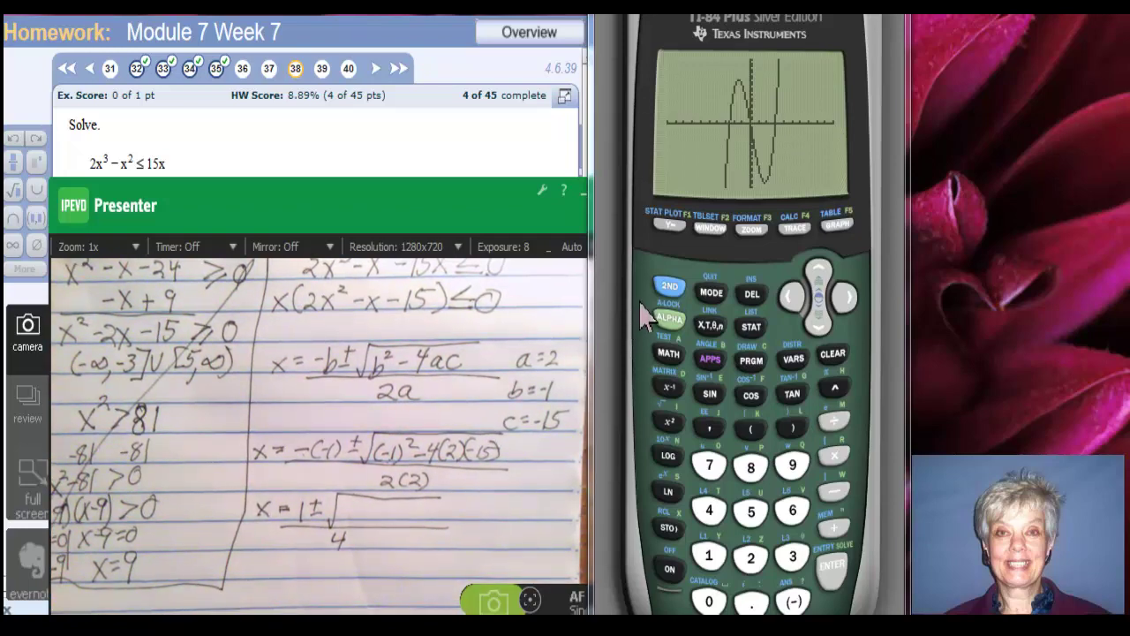
click(834, 362)
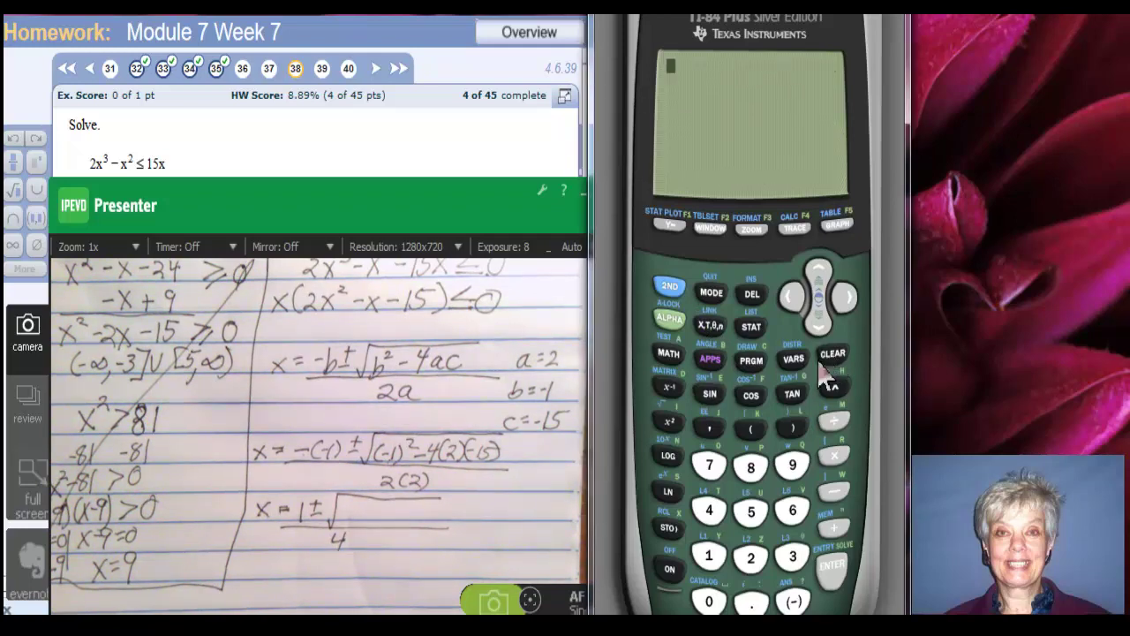
click(751, 430)
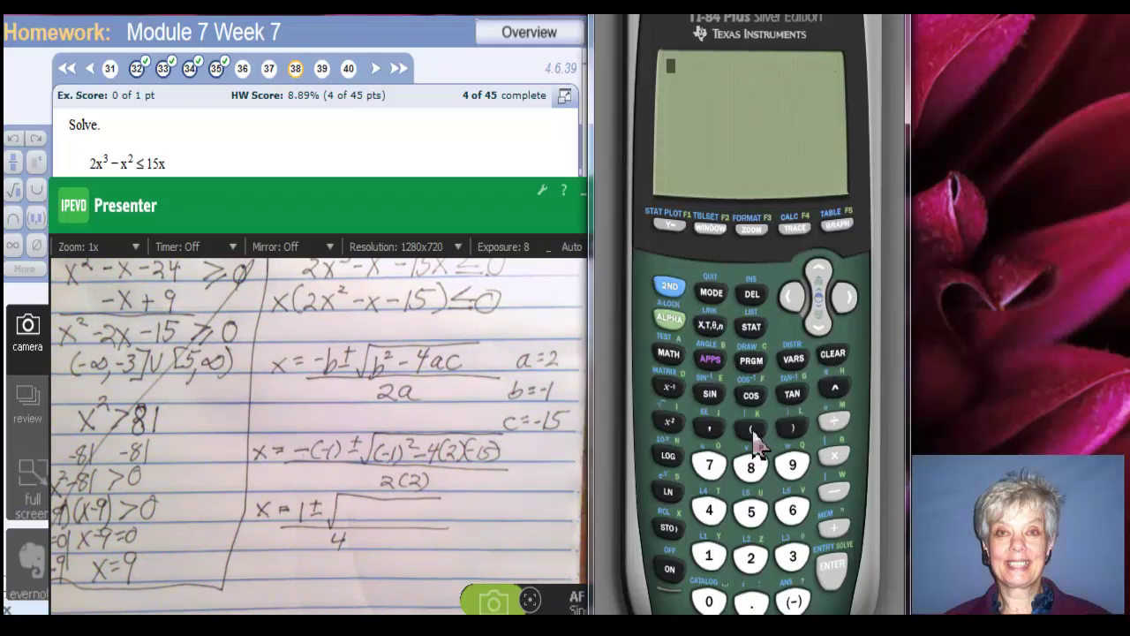
click(793, 602)
click(708, 554)
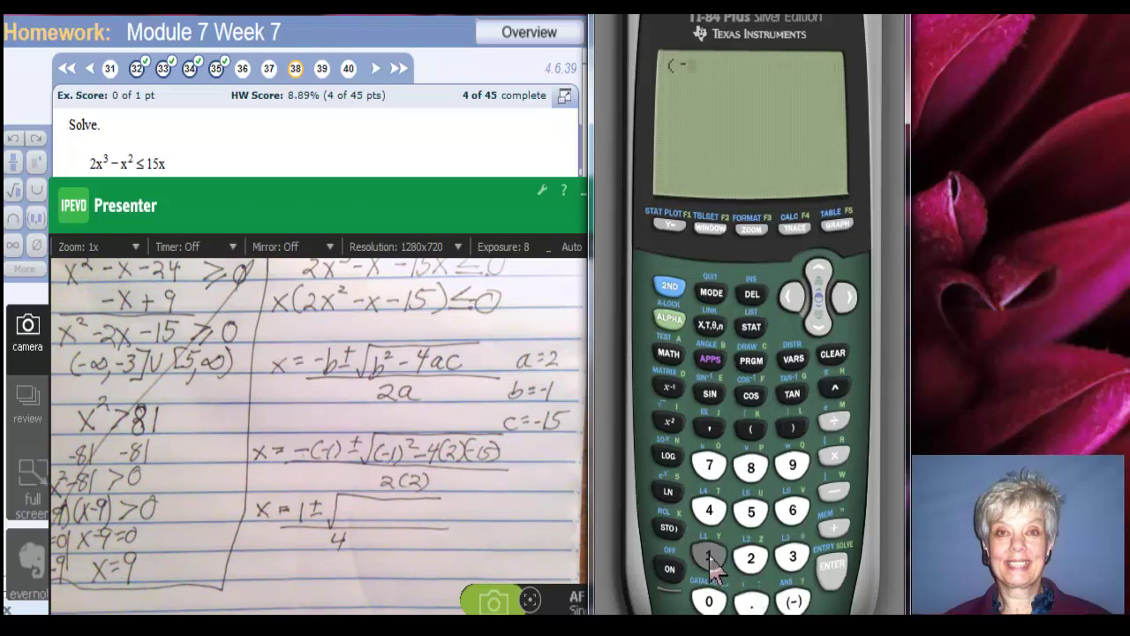
click(793, 429)
click(669, 423)
click(833, 492)
click(709, 510)
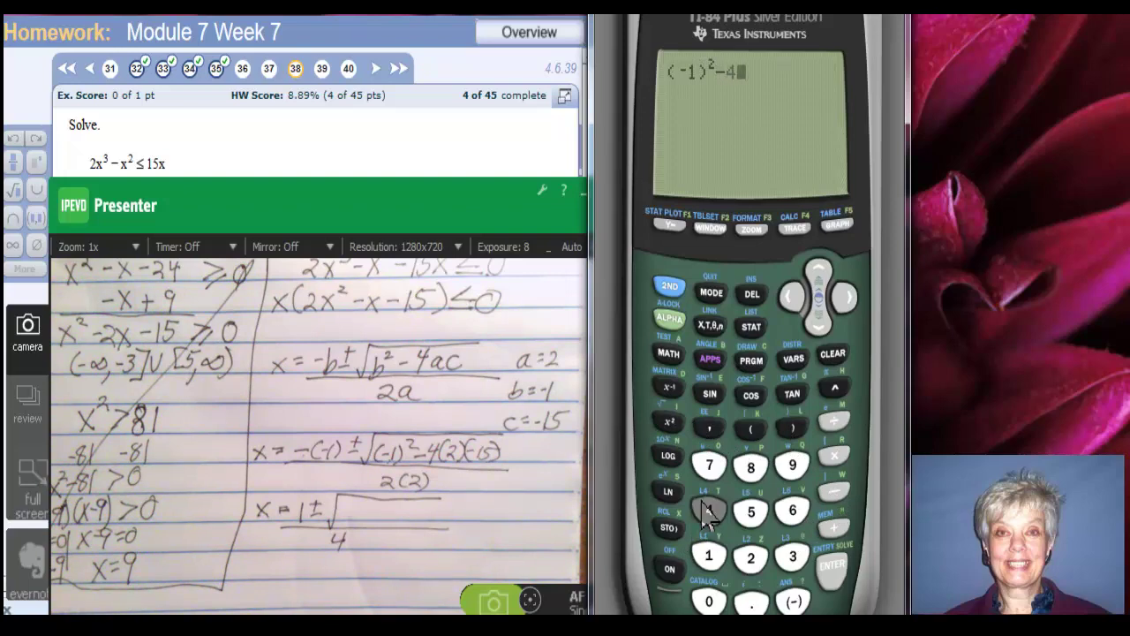
Step: Complete the discriminant expression with the factors (2)(-15) and evaluate it on the calculator
click(750, 429)
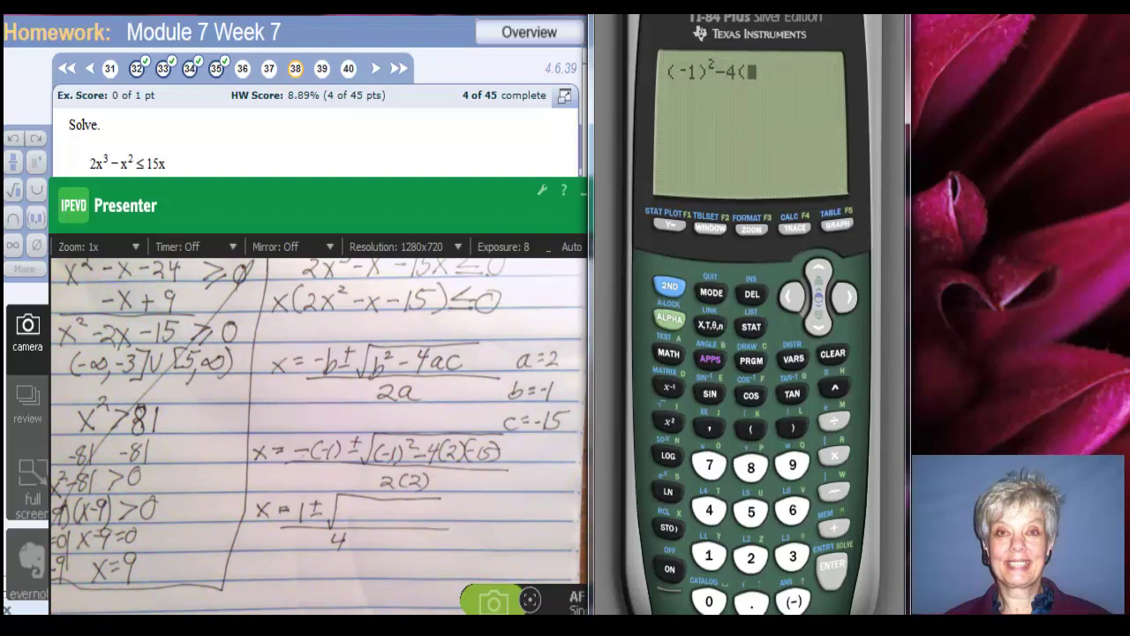
click(753, 566)
click(794, 432)
click(795, 603)
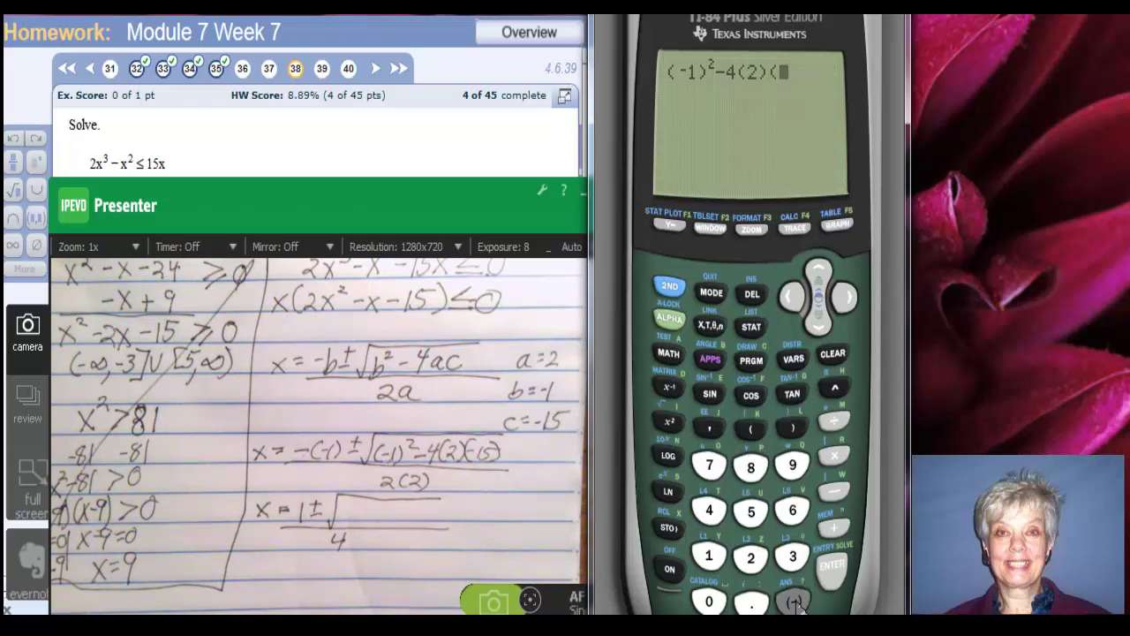
click(710, 559)
click(749, 530)
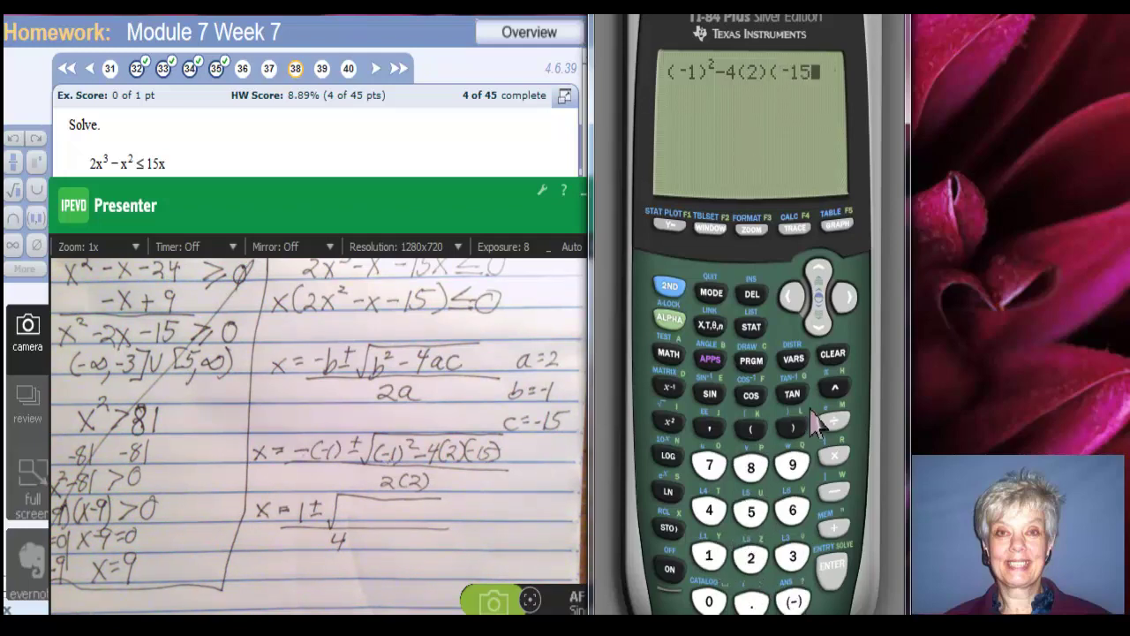
click(794, 431)
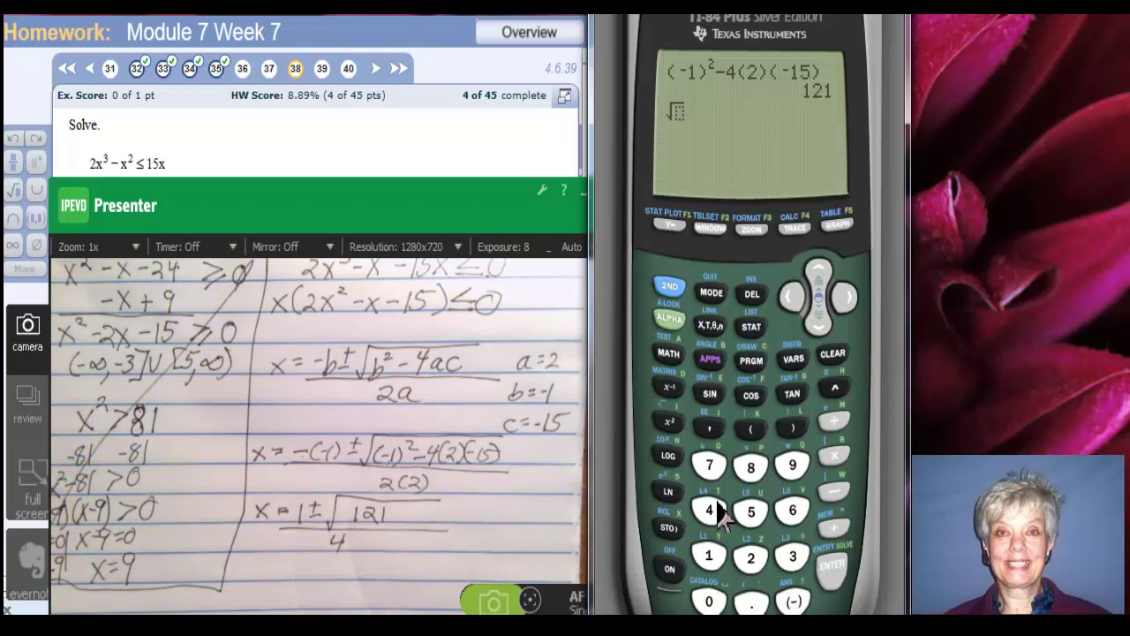
Step: Calculate the square root of the previous answer, using Ans under the radical
click(669, 291)
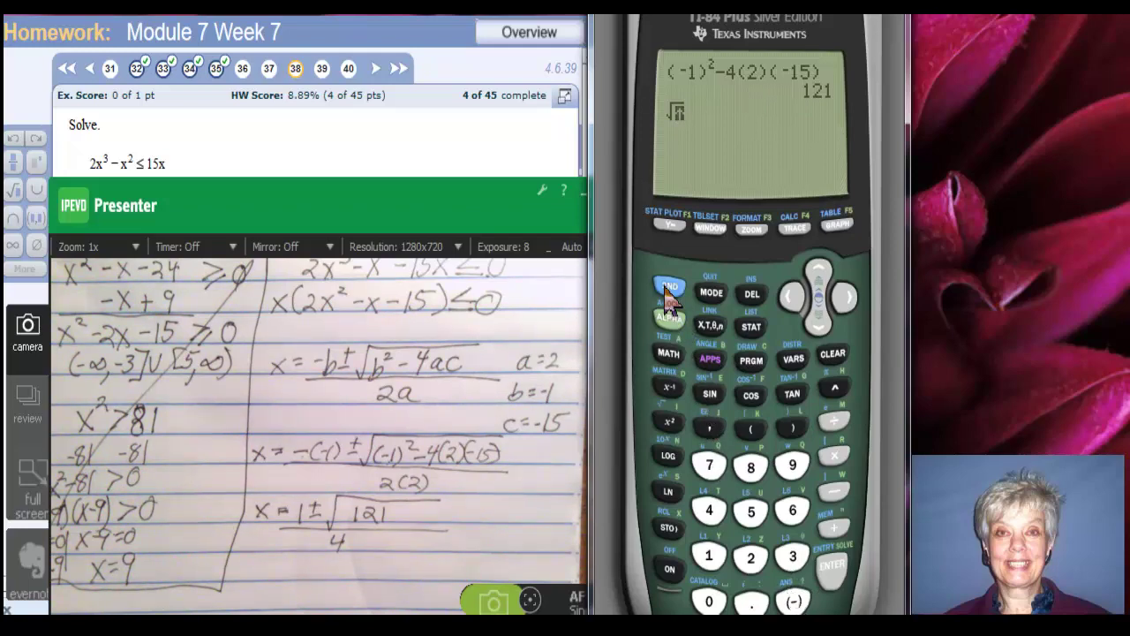
click(792, 603)
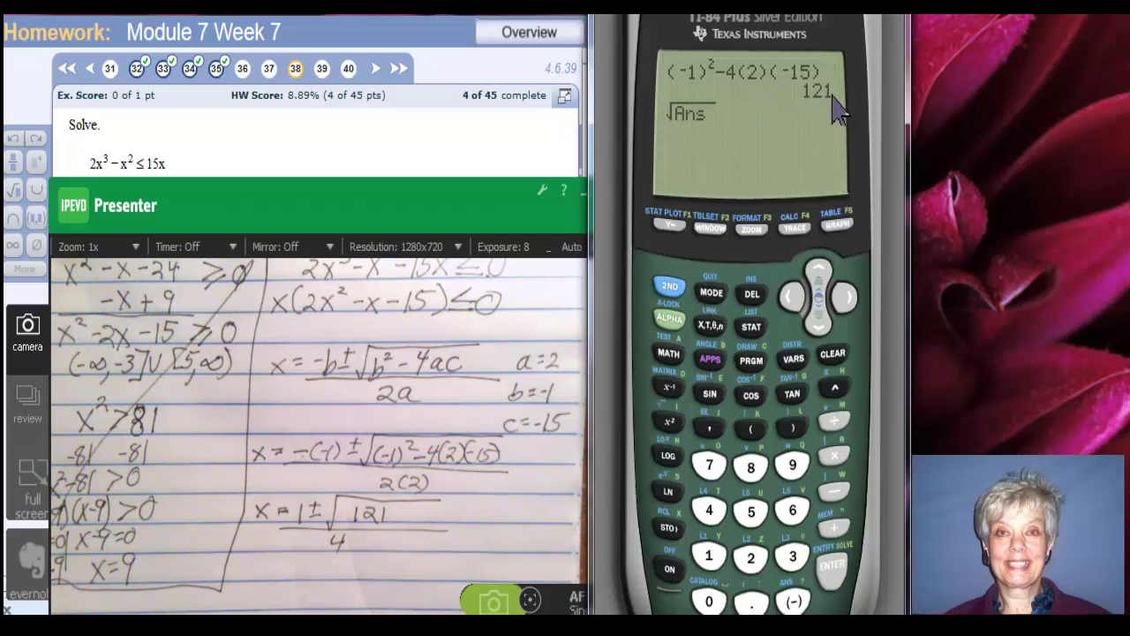
click(835, 566)
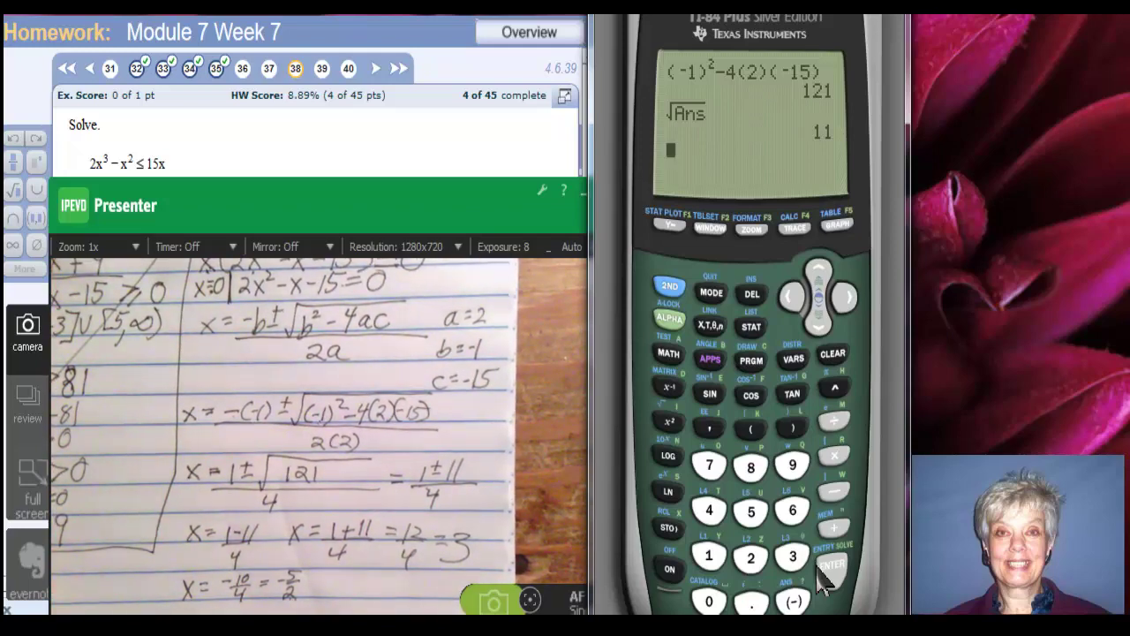
Step: Move IPEVO Presenter away, redisplay the cubic's graph and reposition the detached LCD window to uncover exercise 38's answer box
click(423, 231)
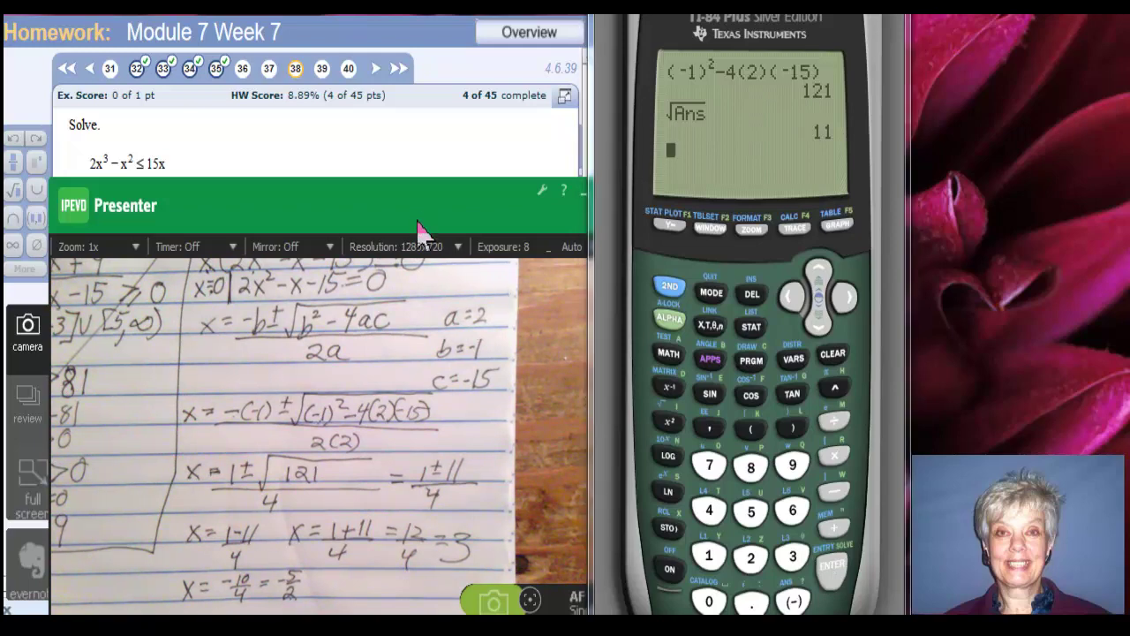
drag(423, 232, 407, 635)
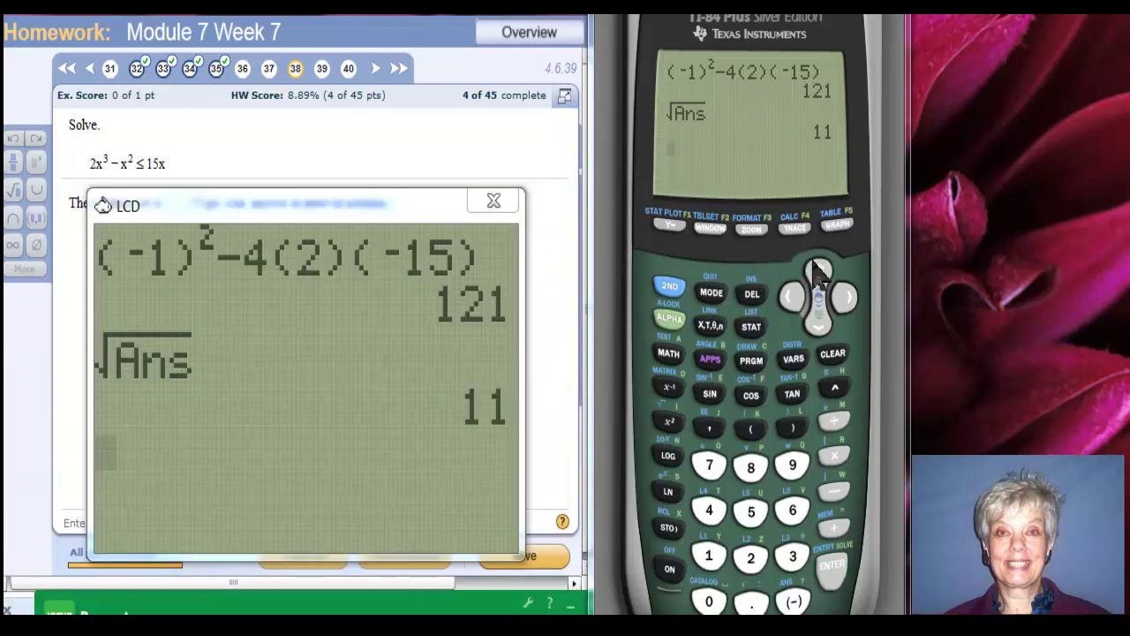
click(827, 227)
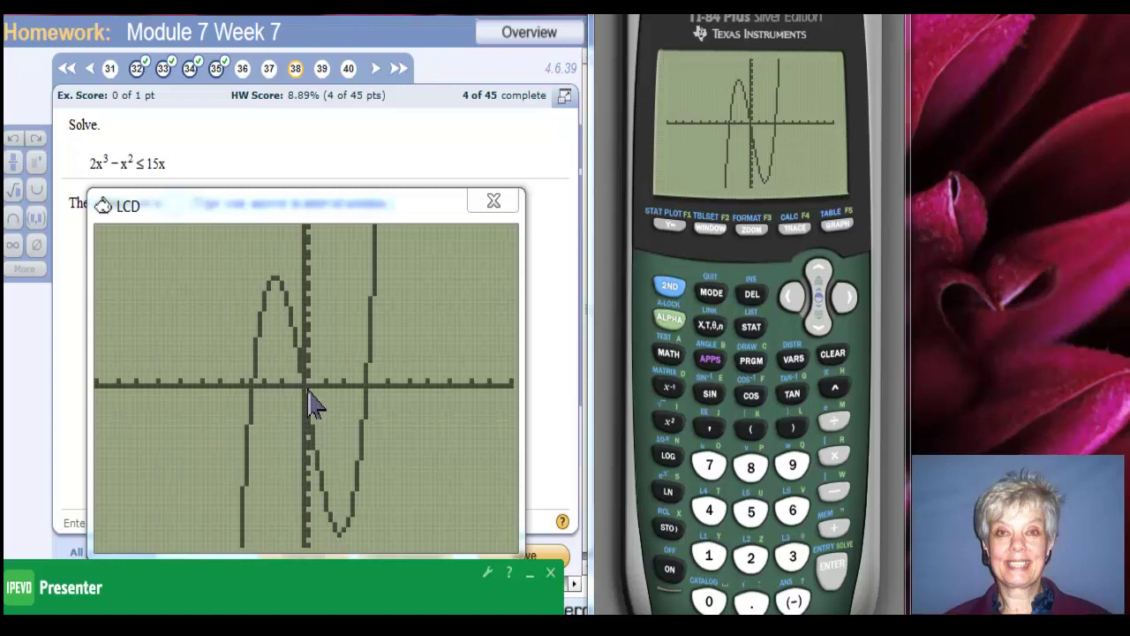
drag(357, 220, 364, 274)
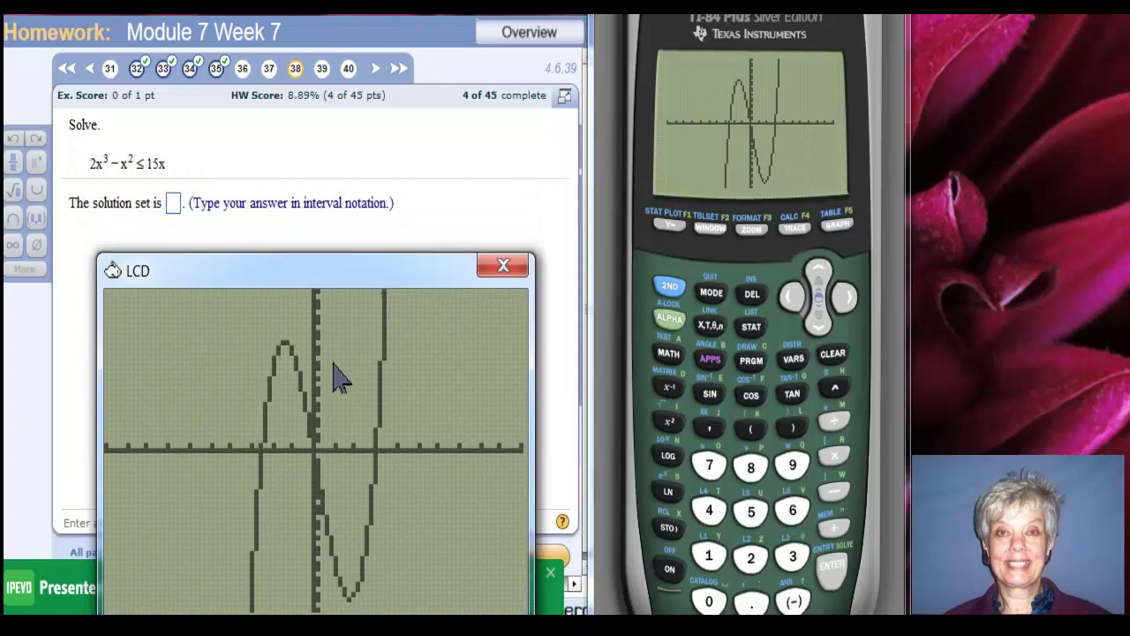
Step: Enter the first interval (-∞, -5/2] in exercise 38's answer box, with the endpoint as a fraction
click(173, 208)
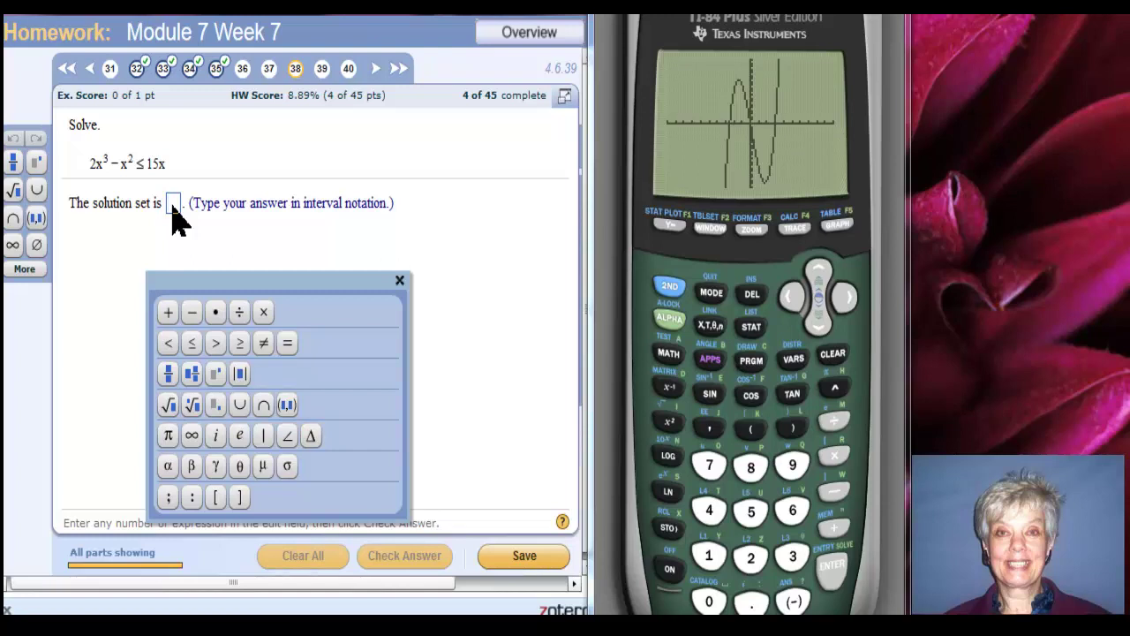
text(()
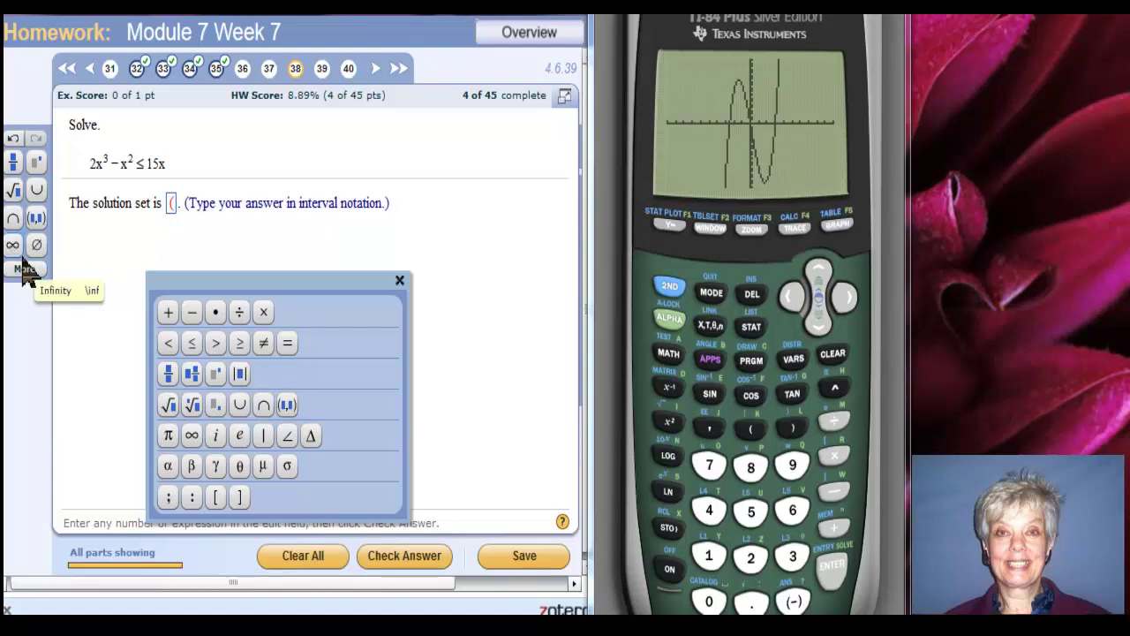
text(-)
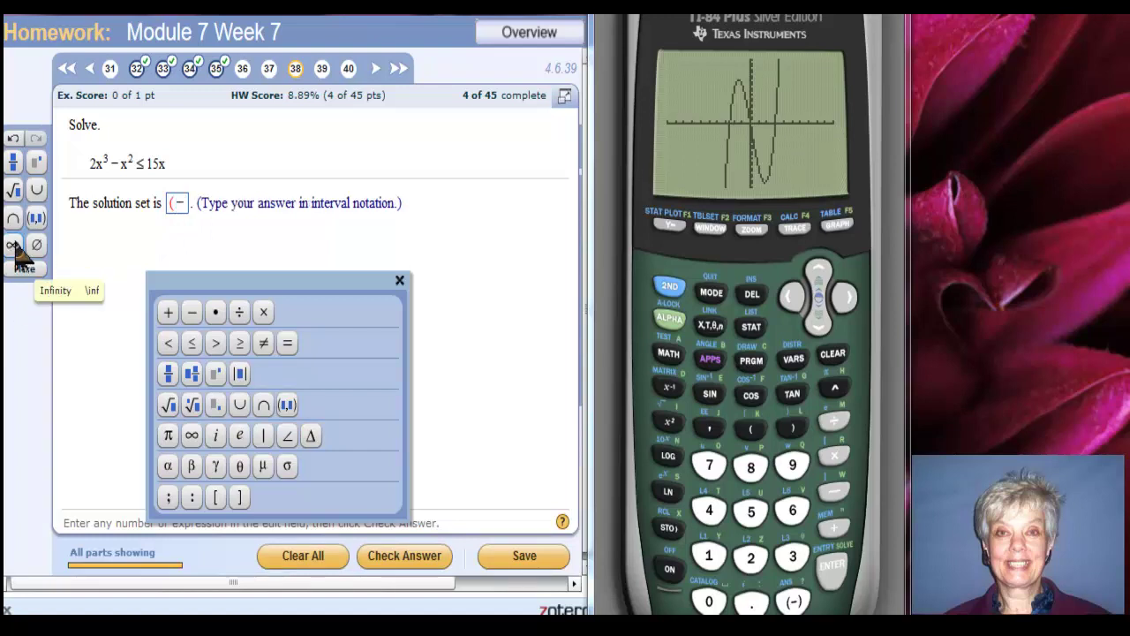
click(14, 247)
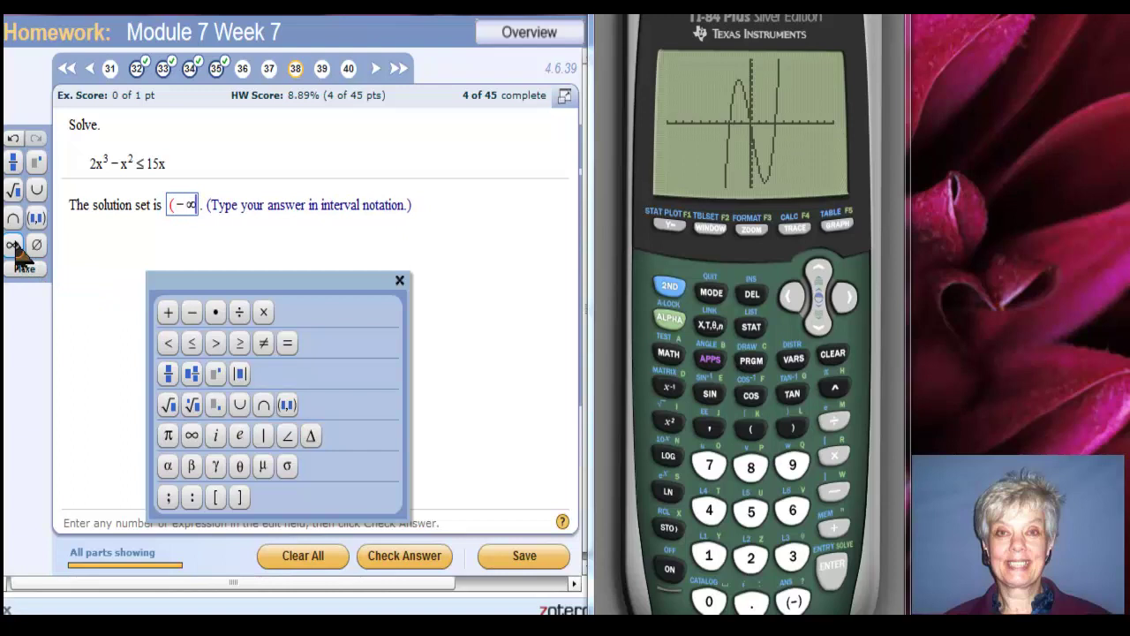
text(,)
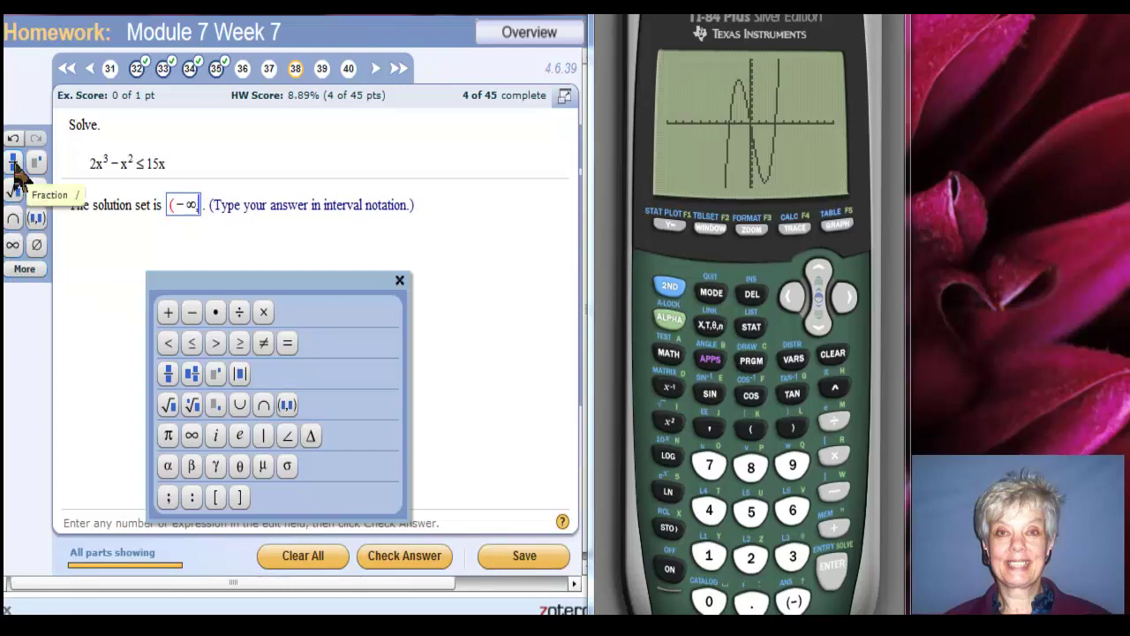
text(-)
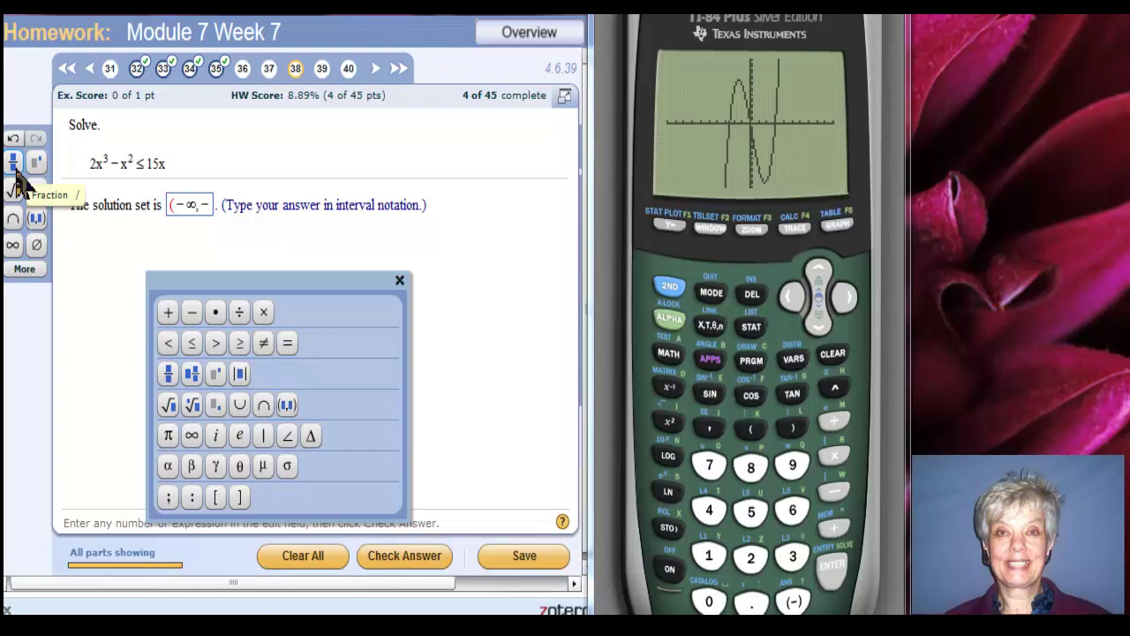
text(5/2)
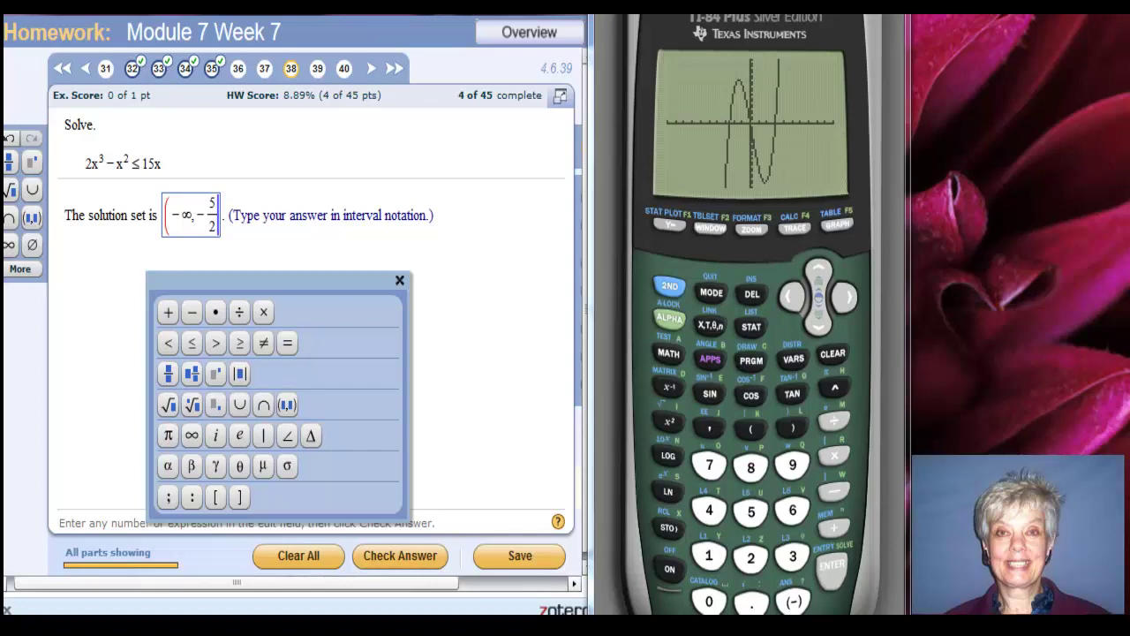
text(])
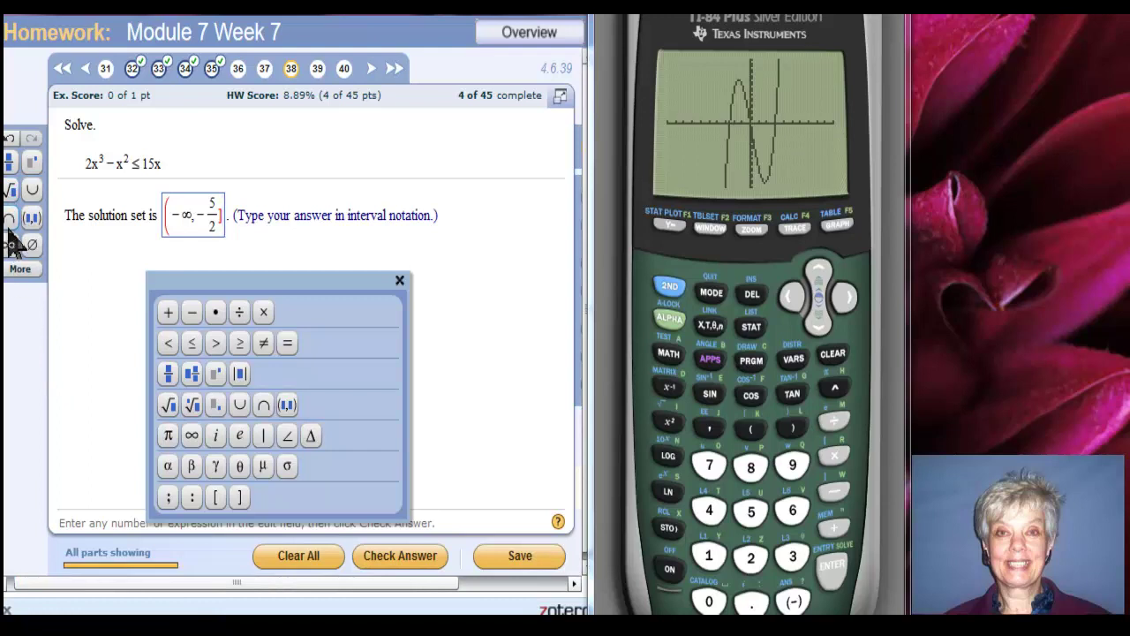
Step: Append the union with [0,3] to the solution set, then check the answer and dismiss the feedback
click(33, 191)
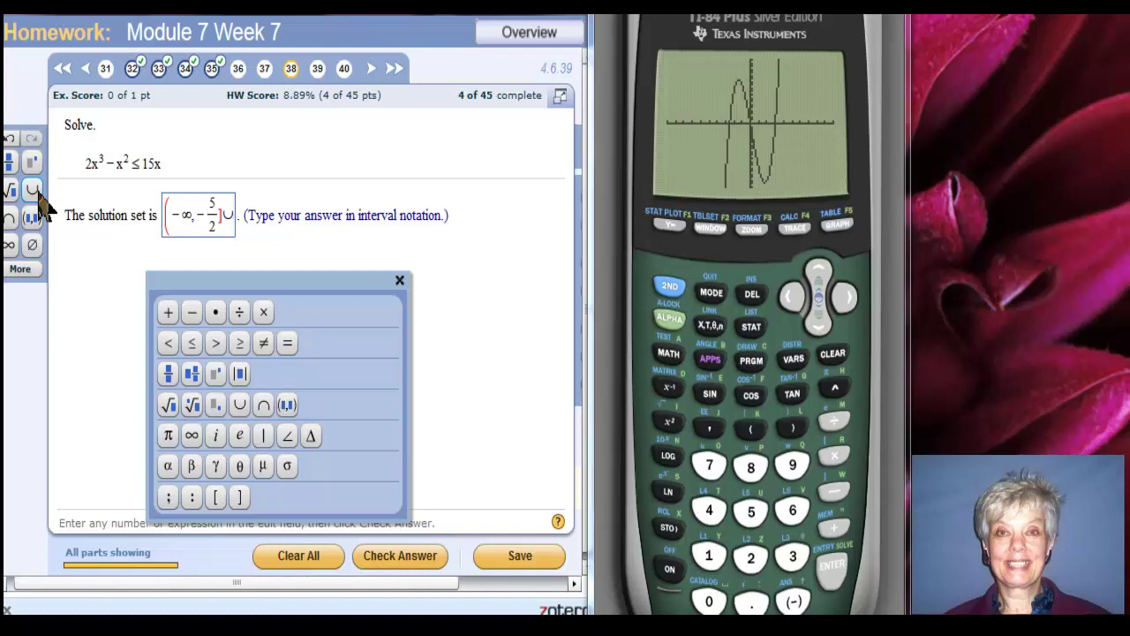
text([)
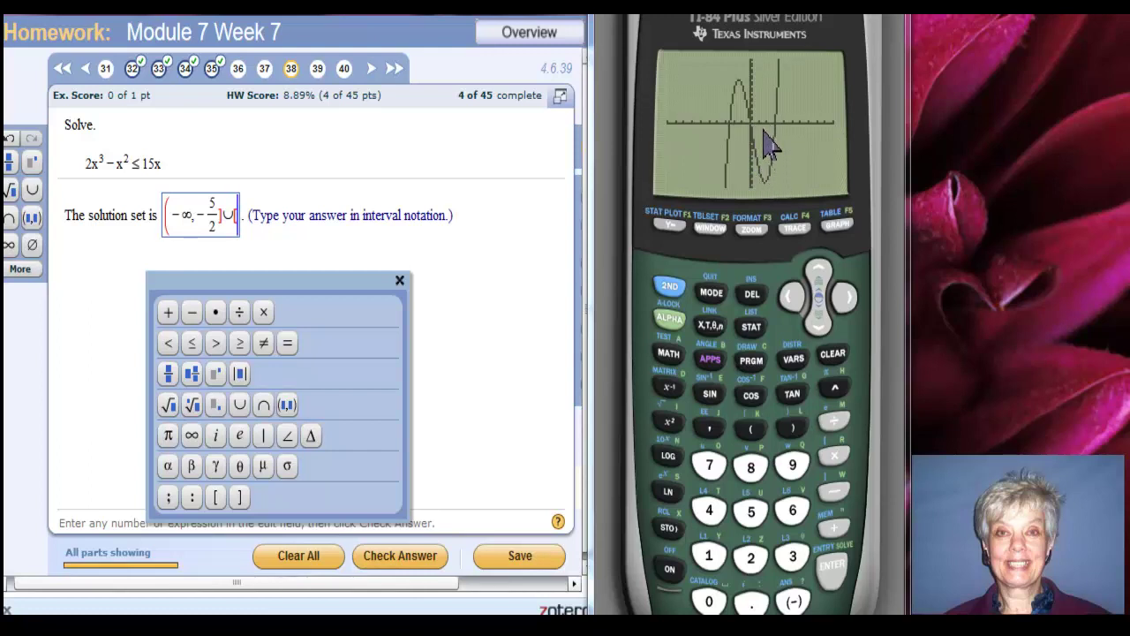
text(0)
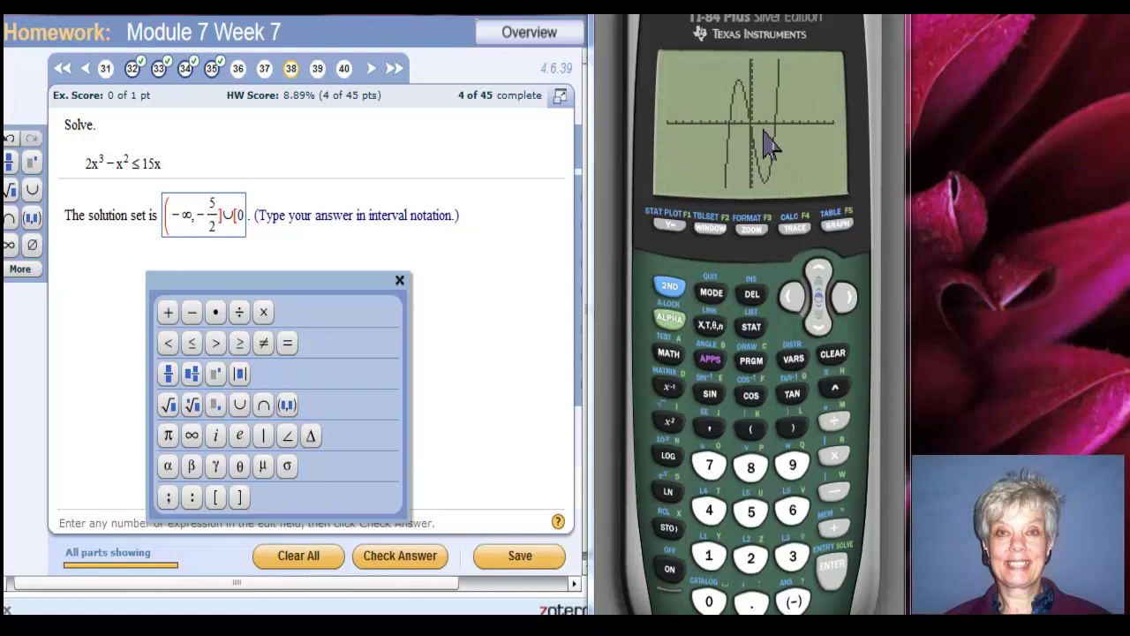
text(,3)
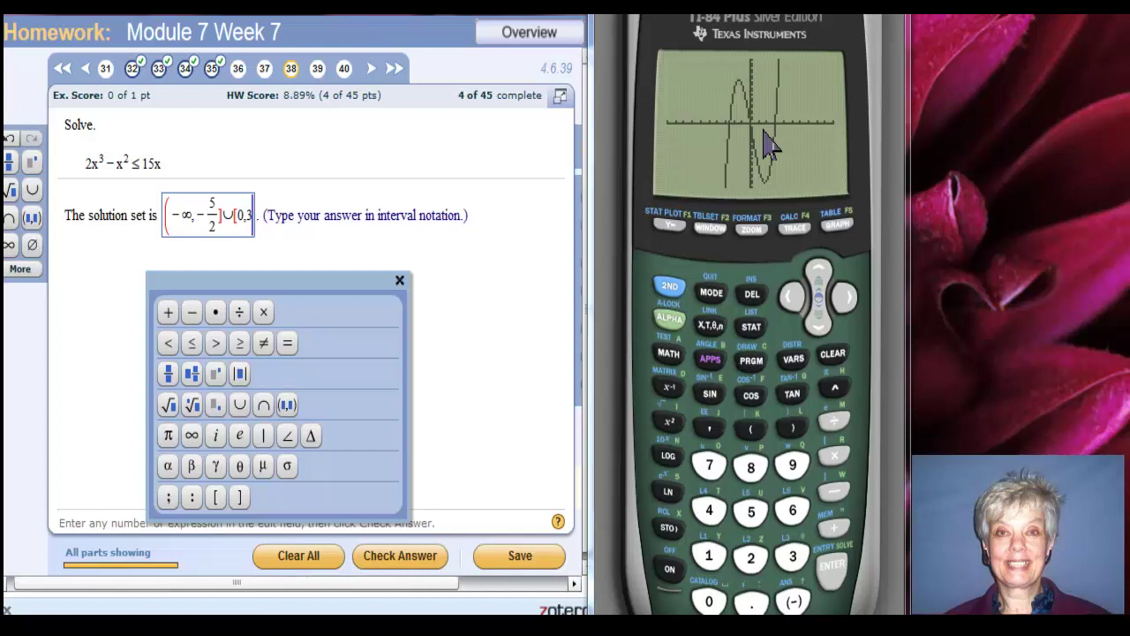
text(])
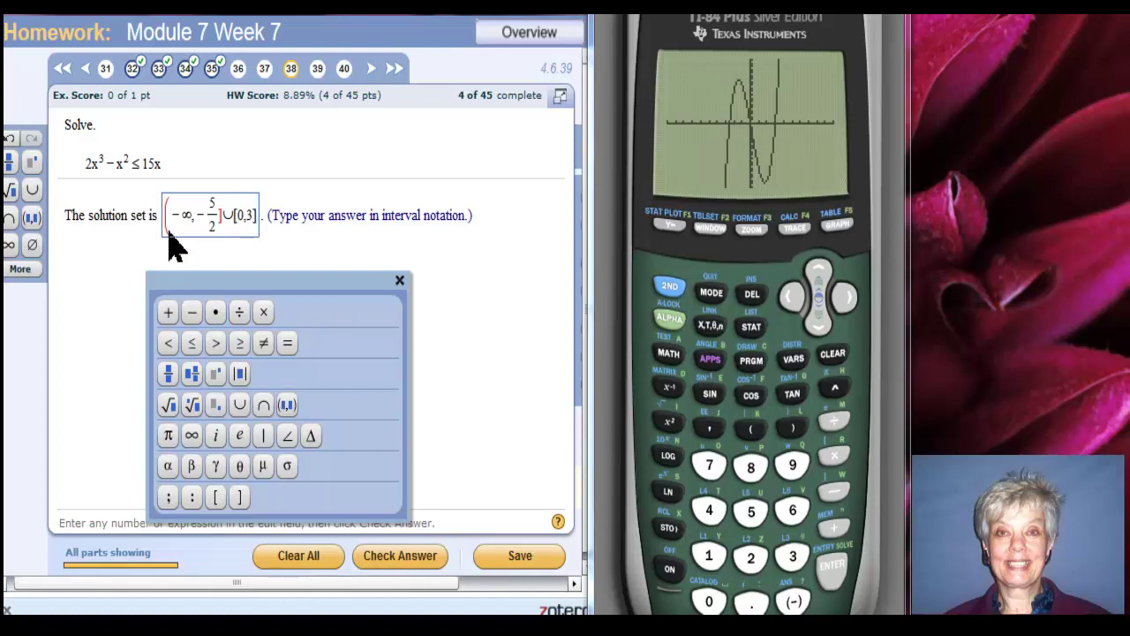
click(388, 570)
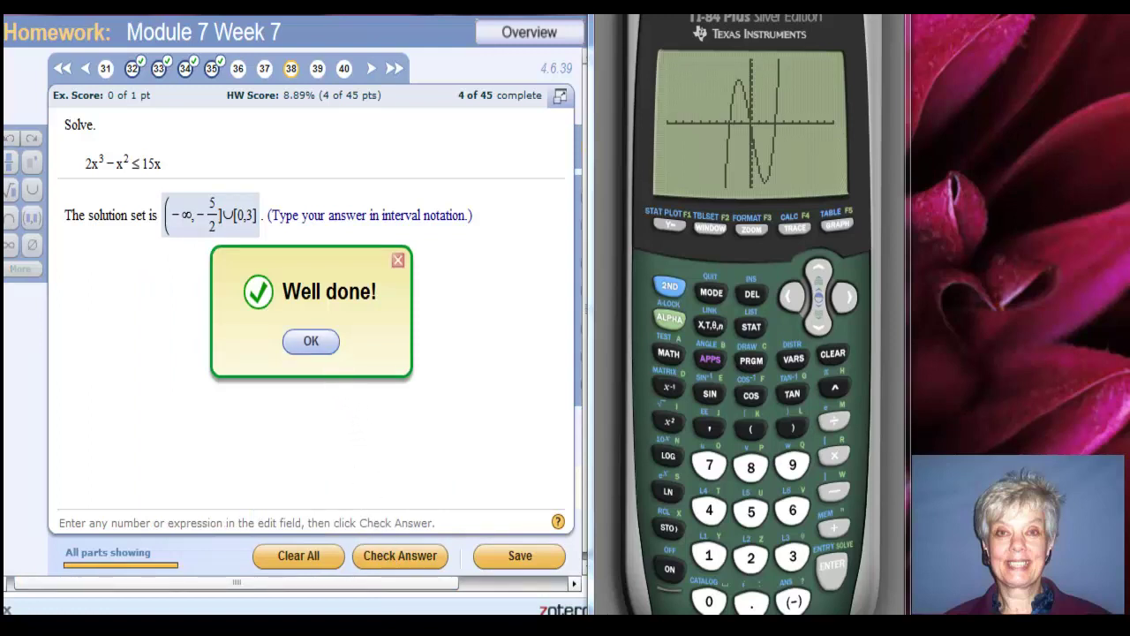
click(311, 342)
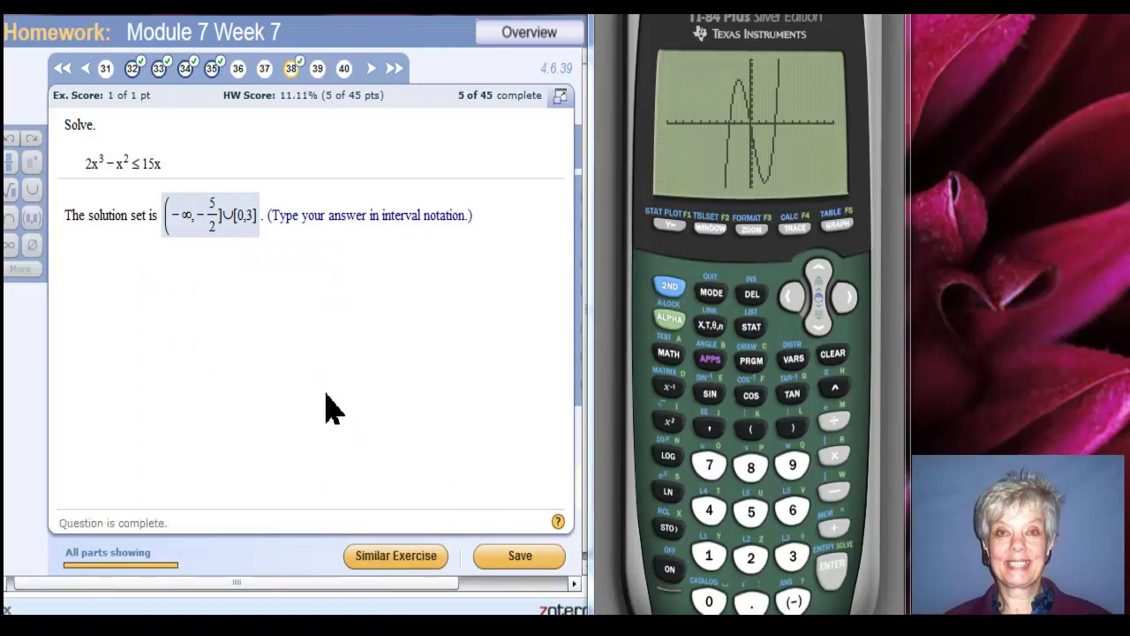